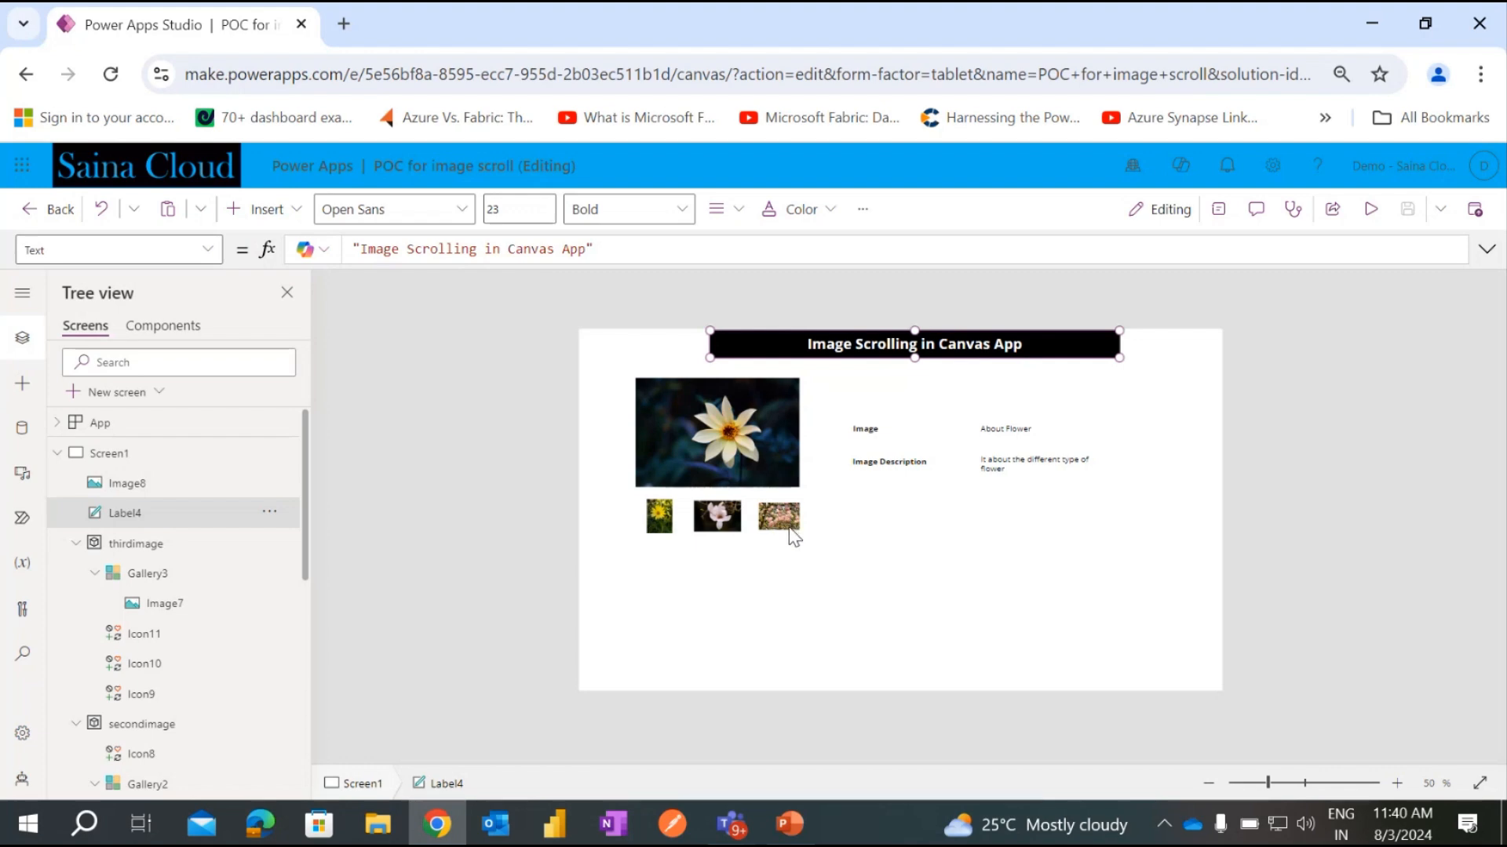
Set the OnSelect formula of the pale pink flower thumbnail Image8 to UpdateContext({fouthimagpopup:true}).
left_click(784, 523)
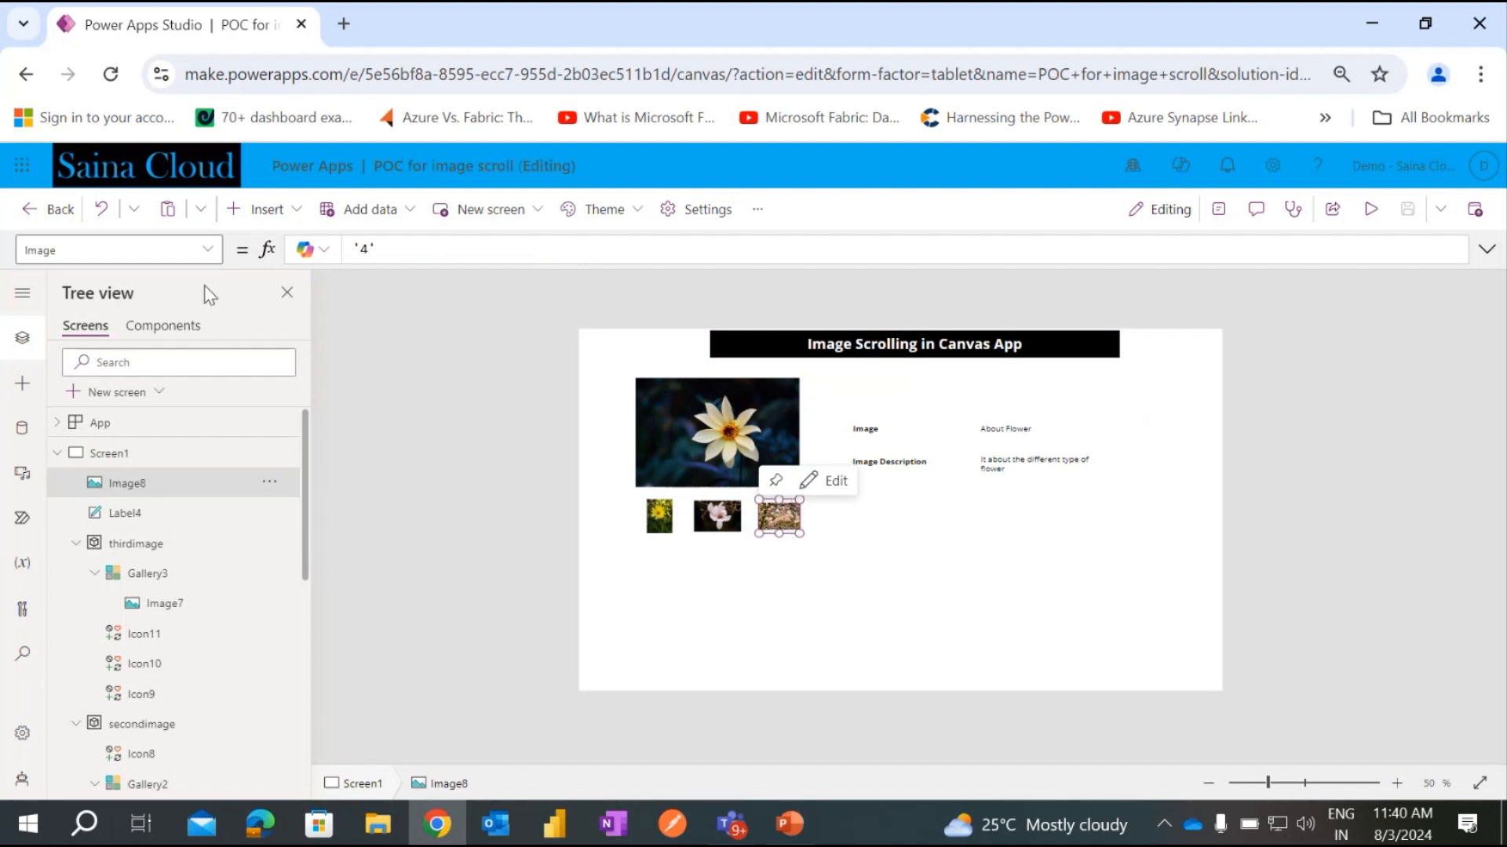
left_click(216, 251)
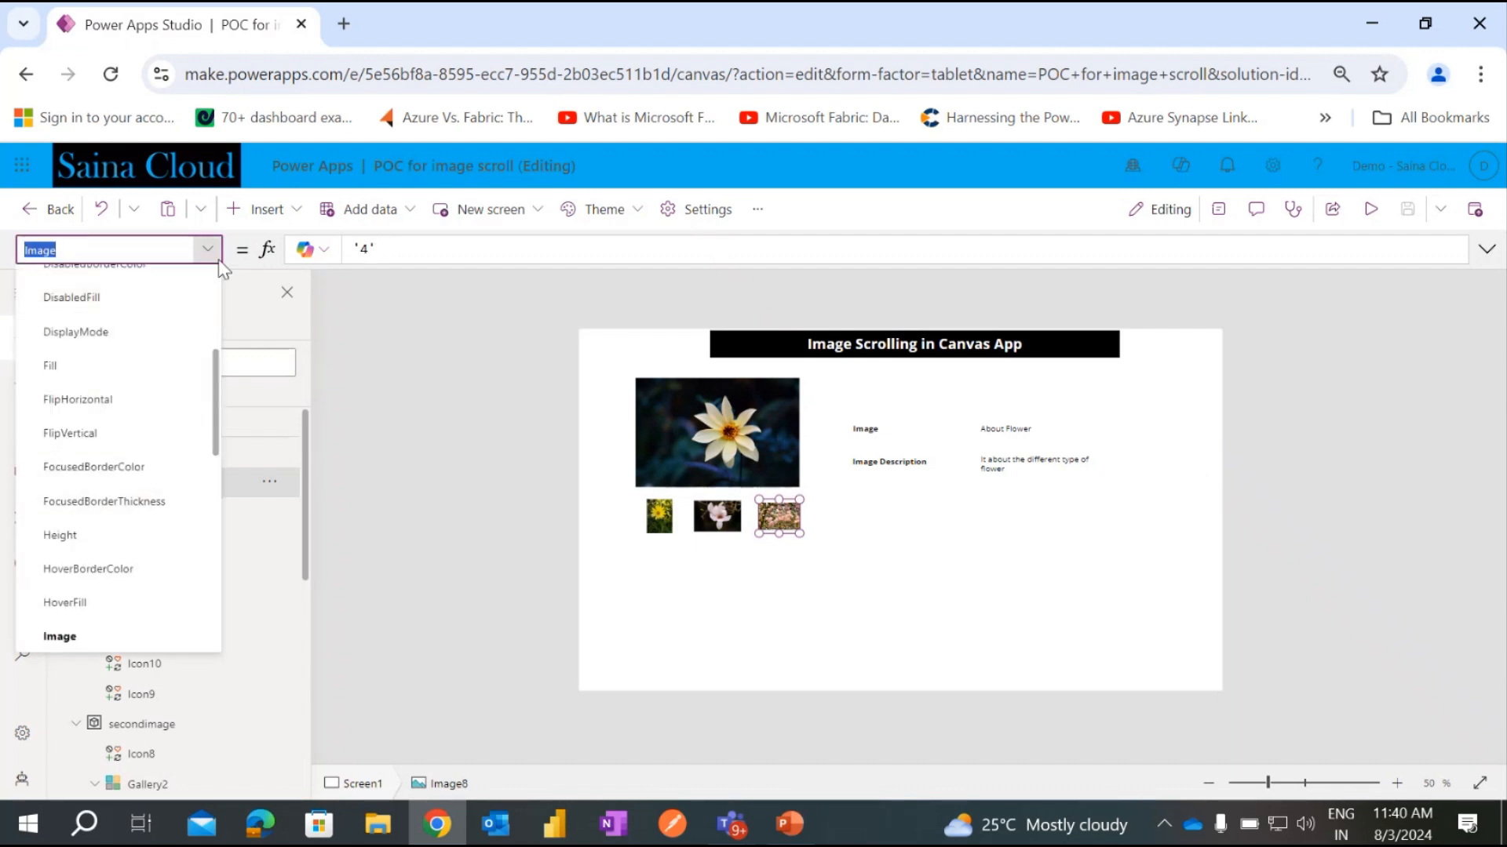
scroll(98, 487, "up", 3)
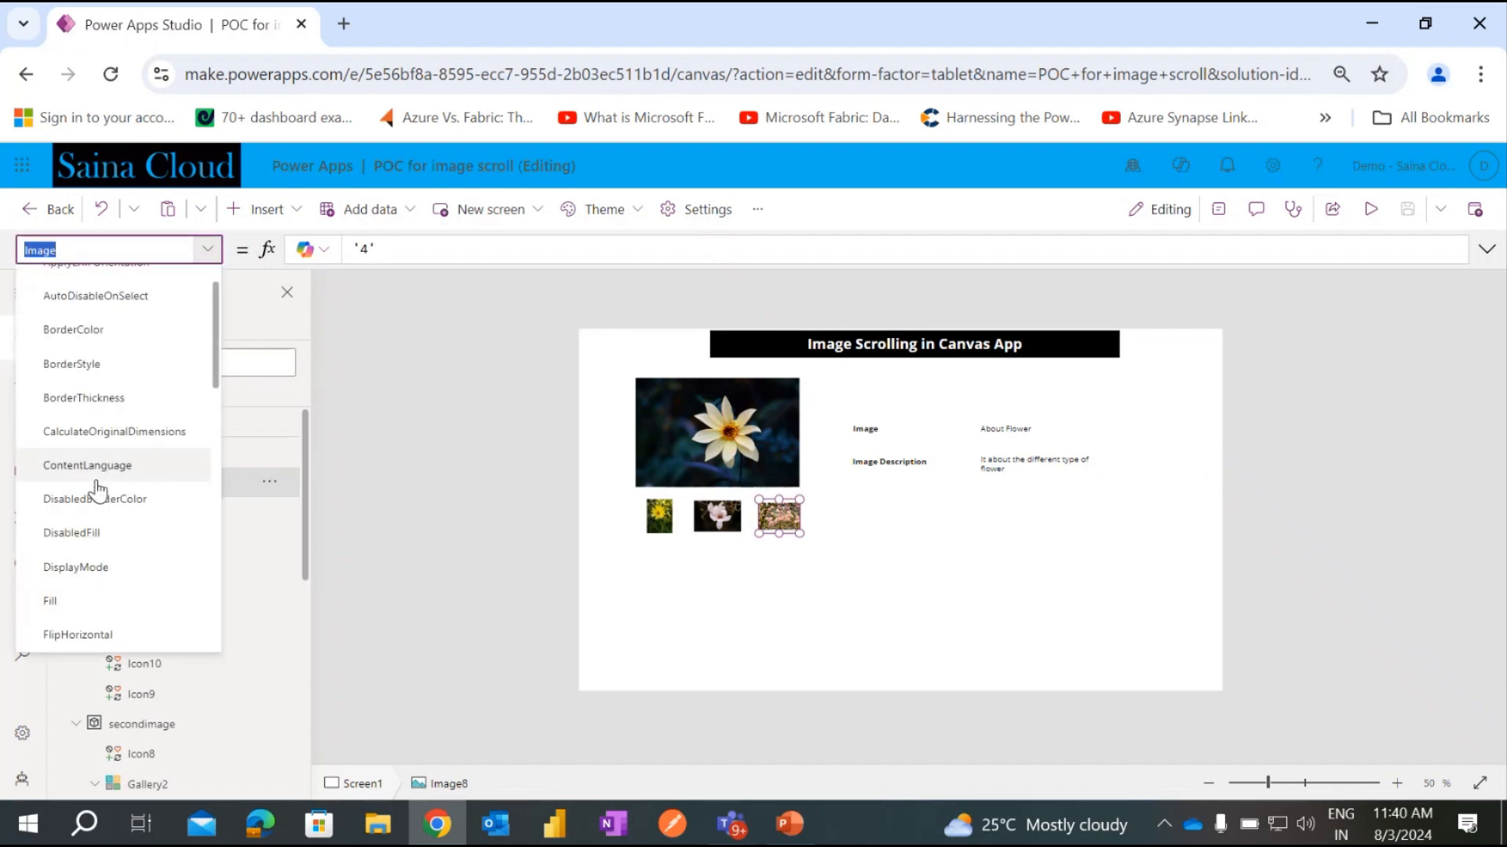
scroll(97, 490, "up", 1)
scroll(102, 492, "down", 10)
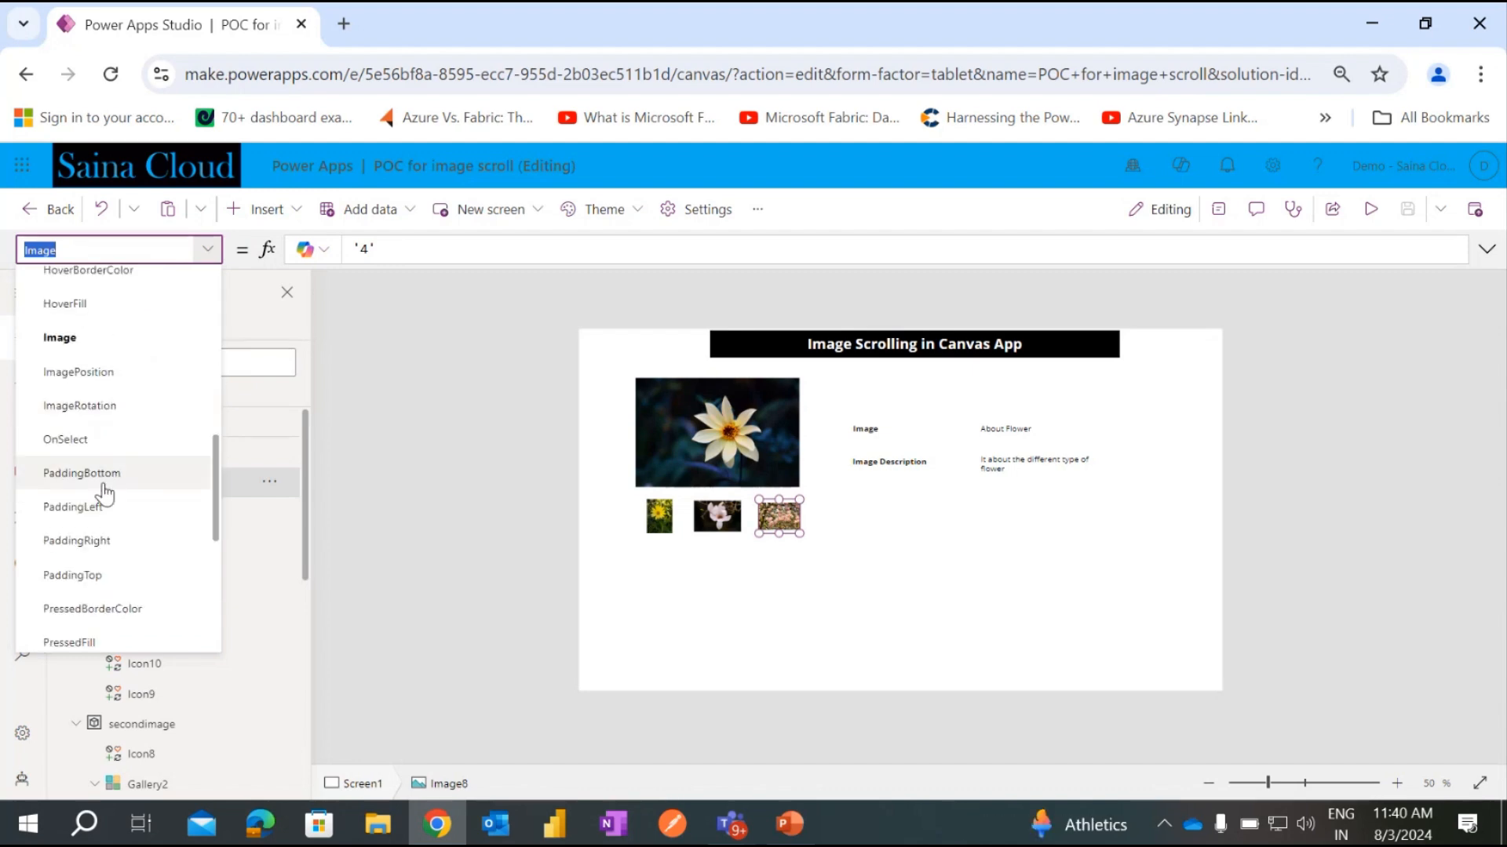
scroll(105, 493, "down", 5)
scroll(108, 504, "up", 3)
left_click(102, 297)
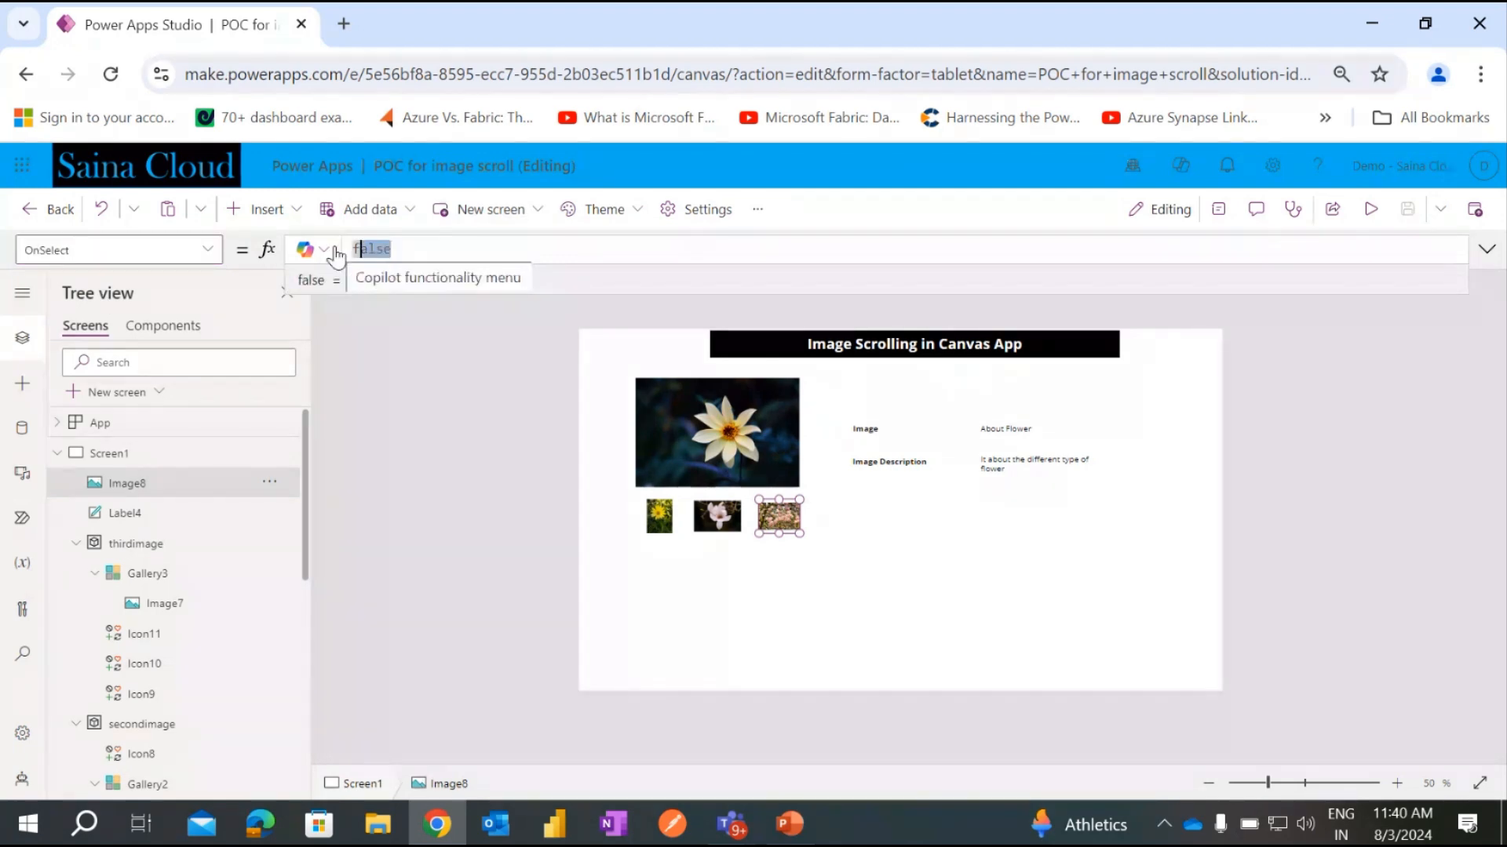
type("f")
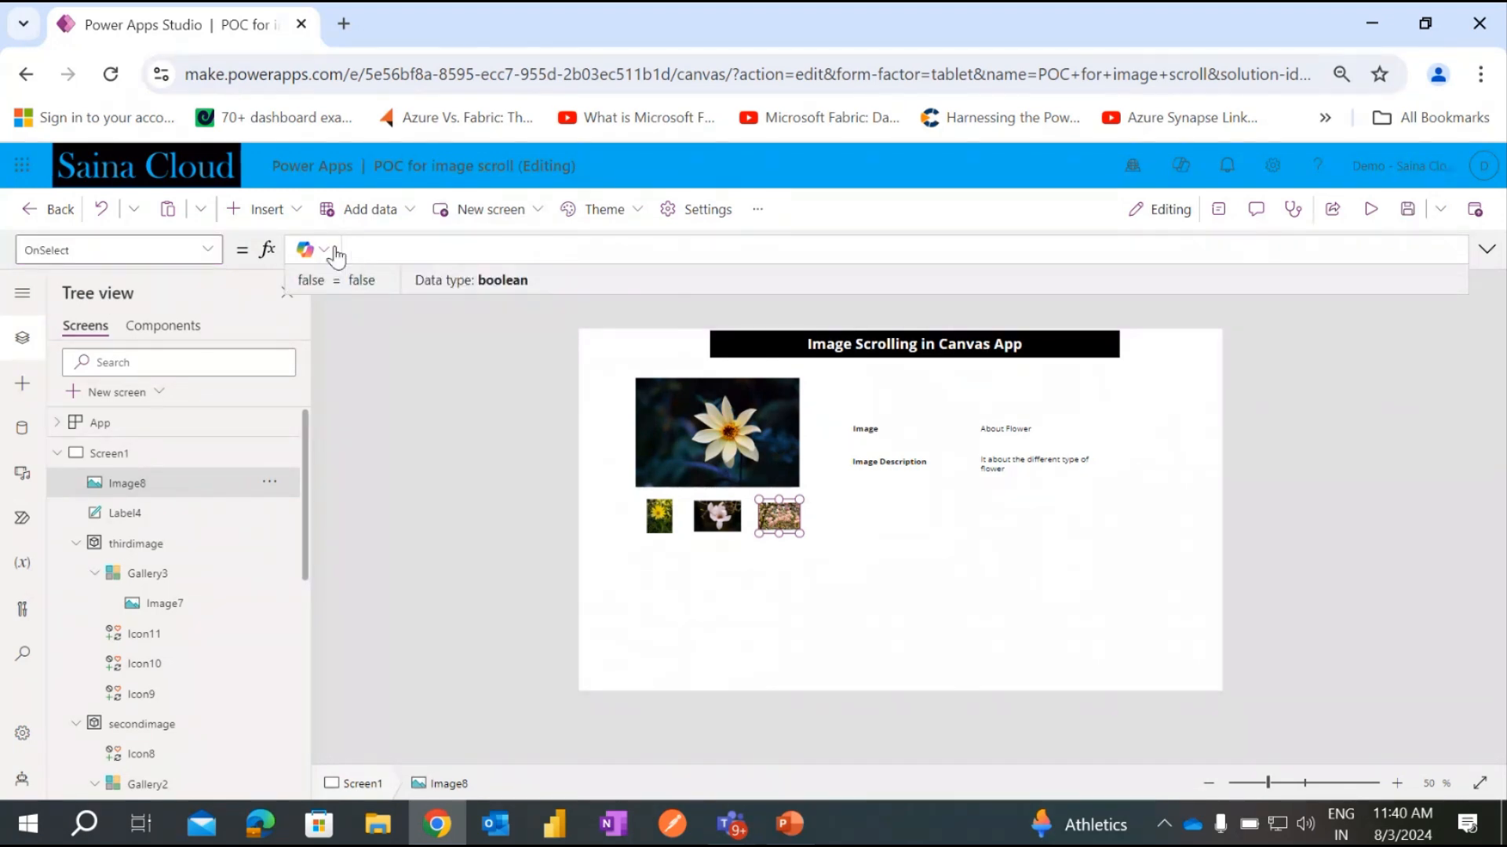
type("update")
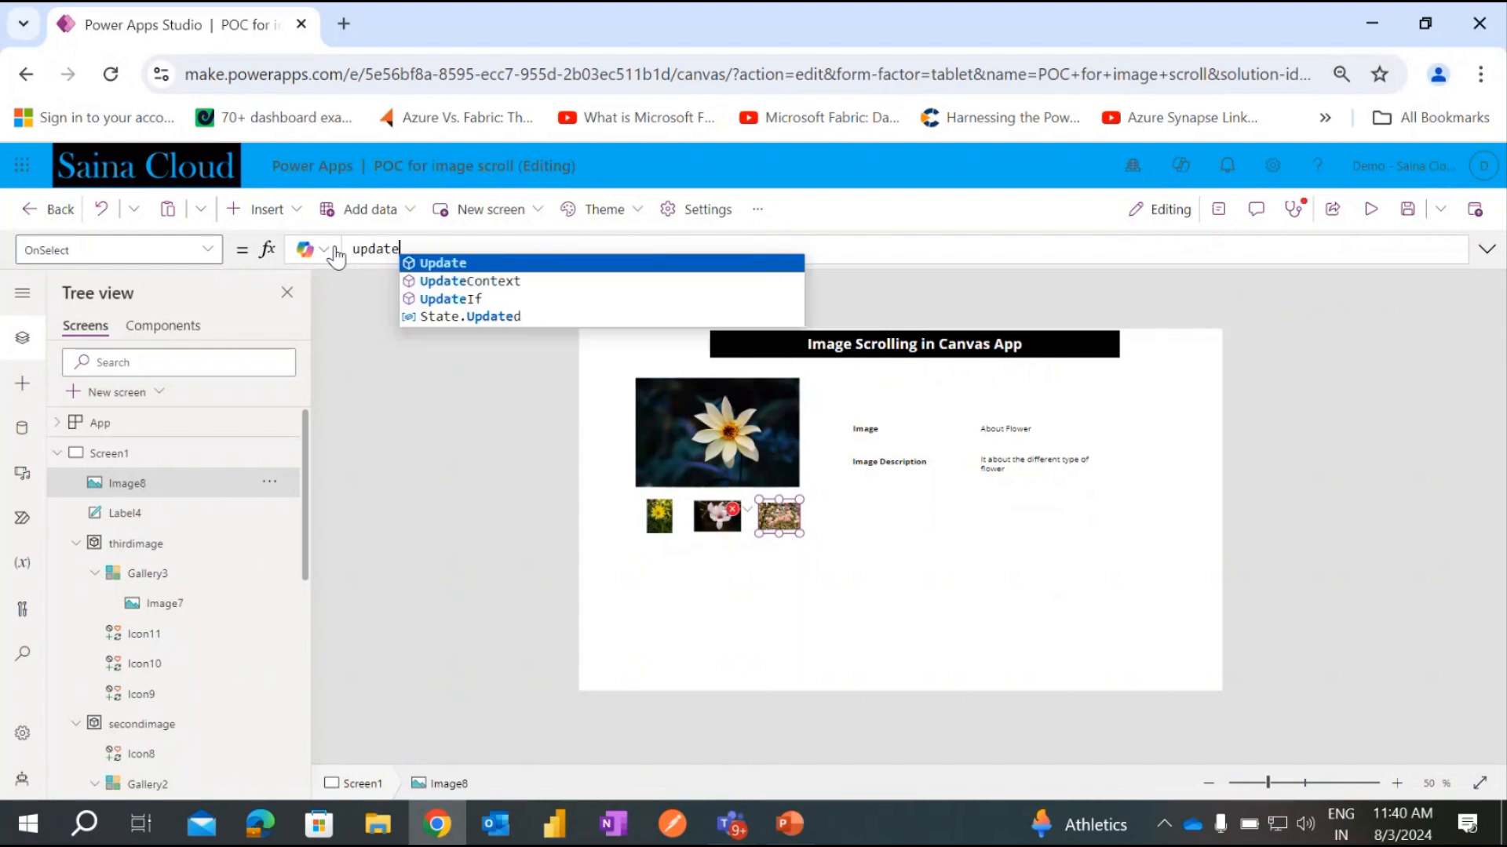
key("Down")
key("Tab")
type("({")
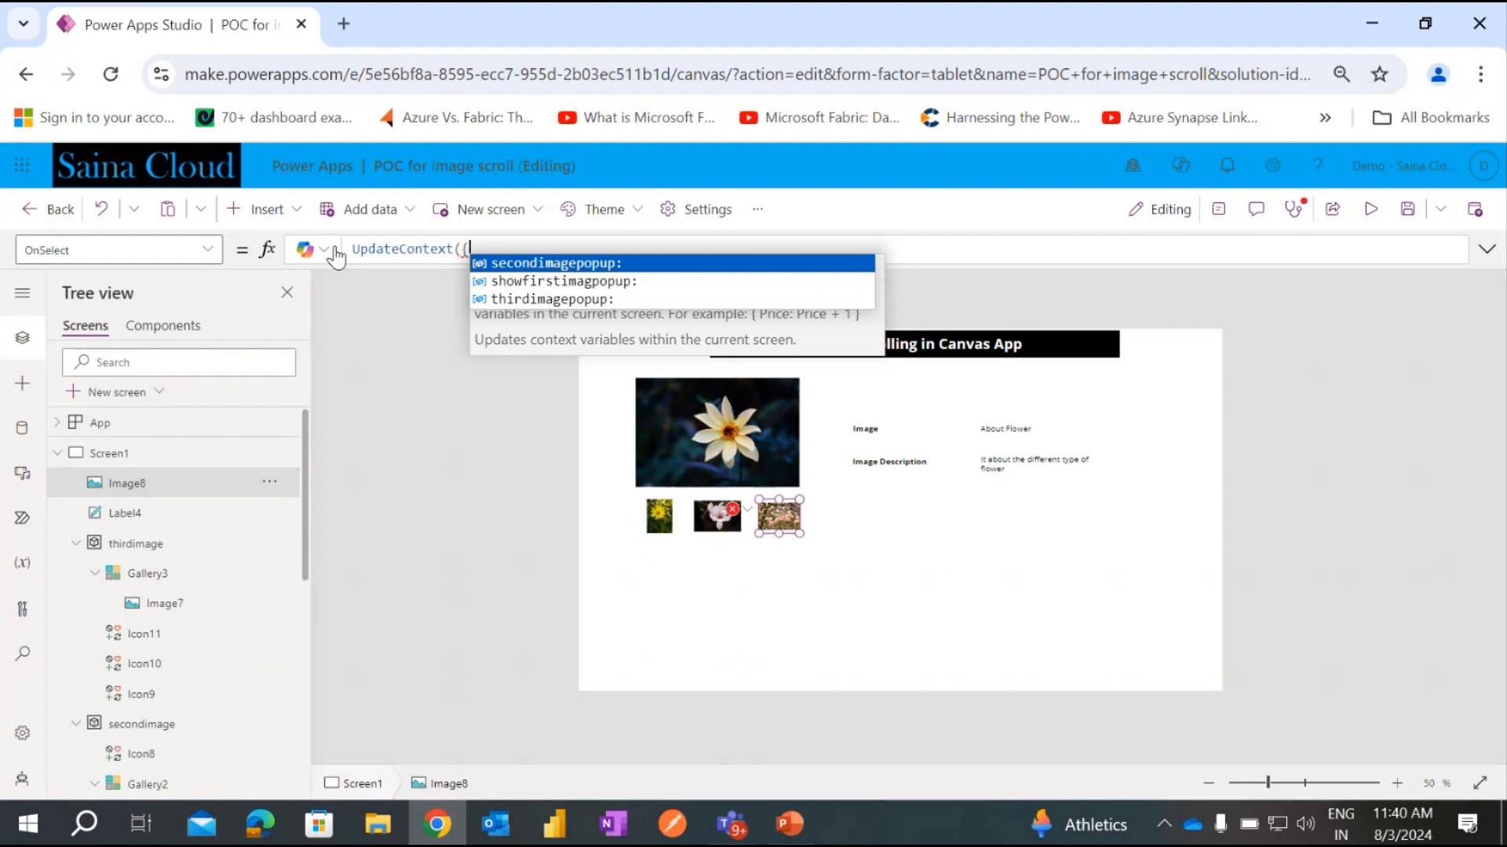
type("fouth")
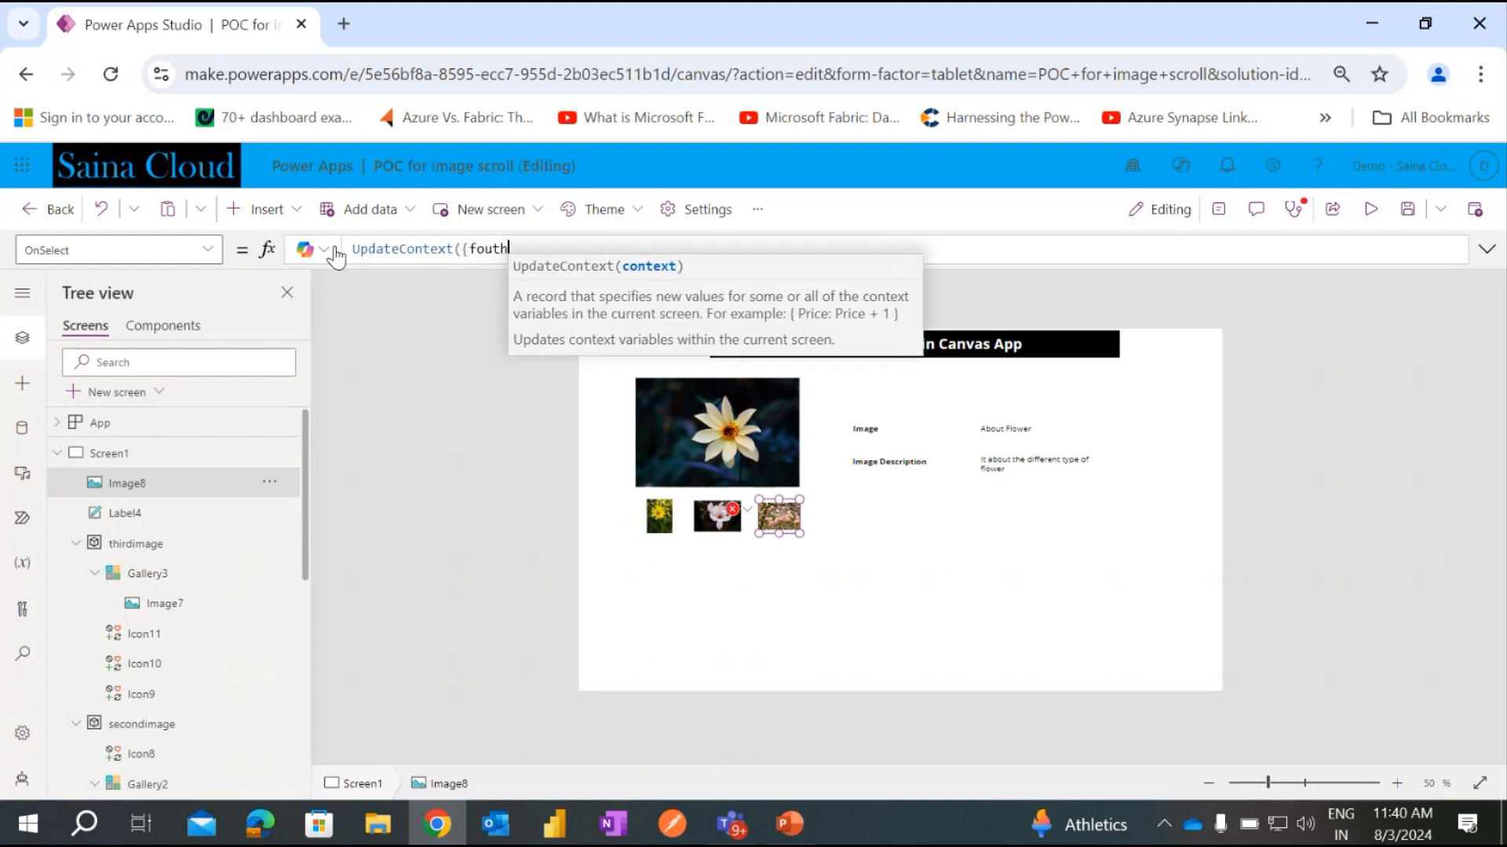
type("imagpo")
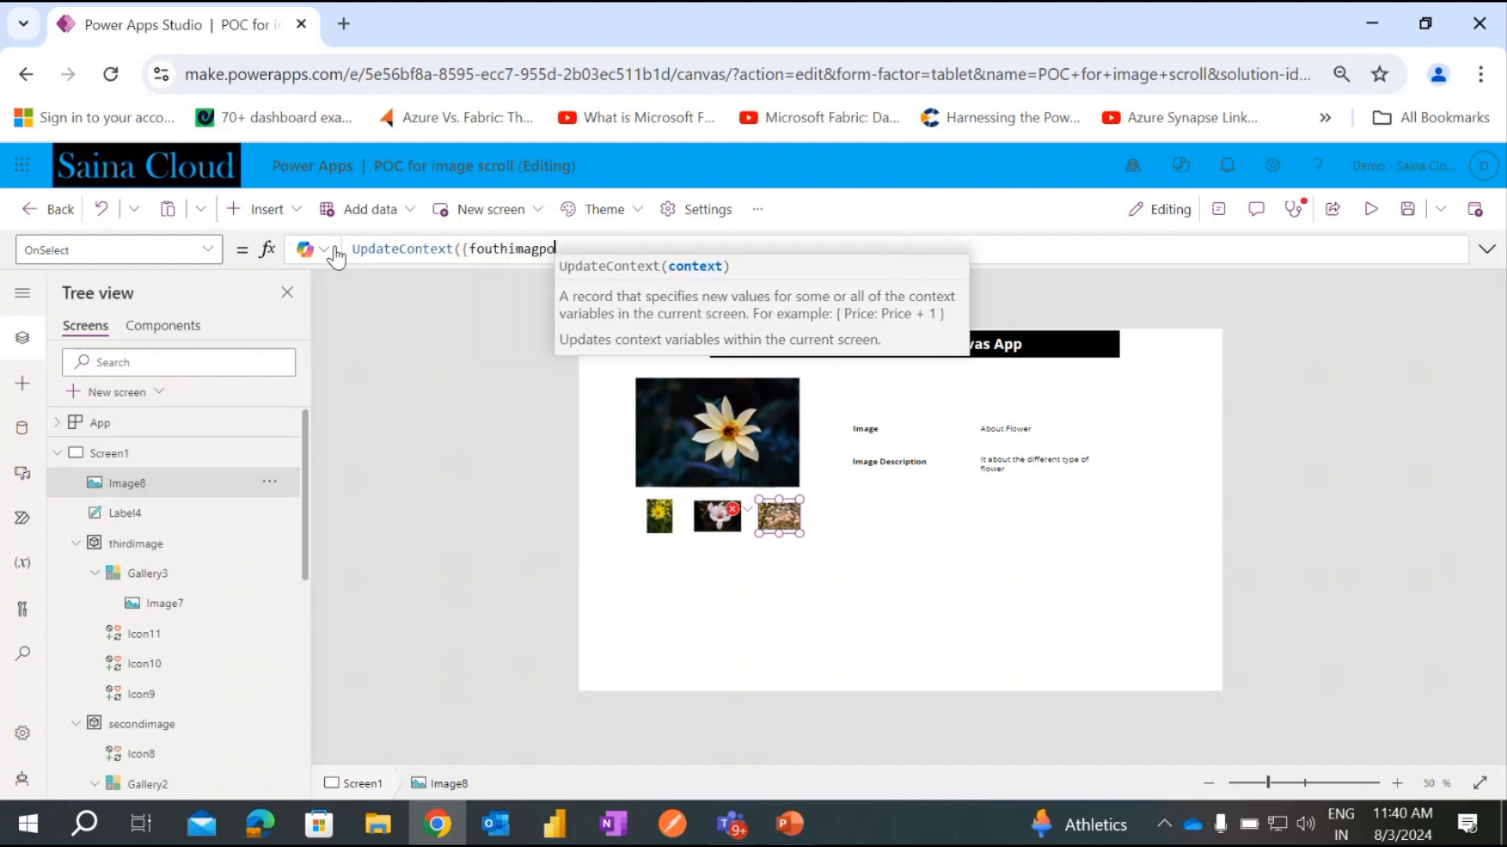
type("pup:")
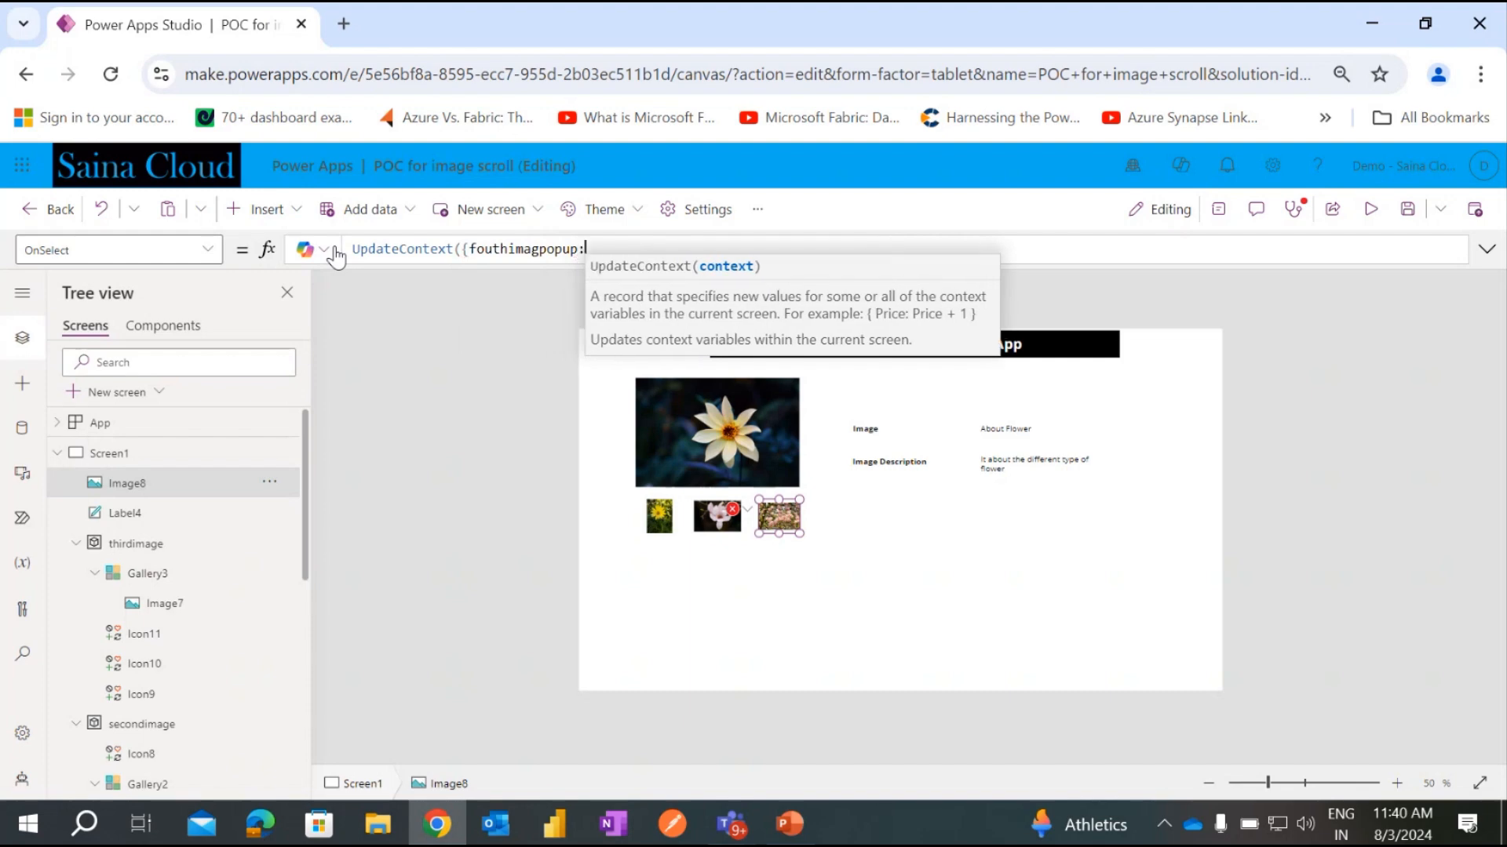
type("true")
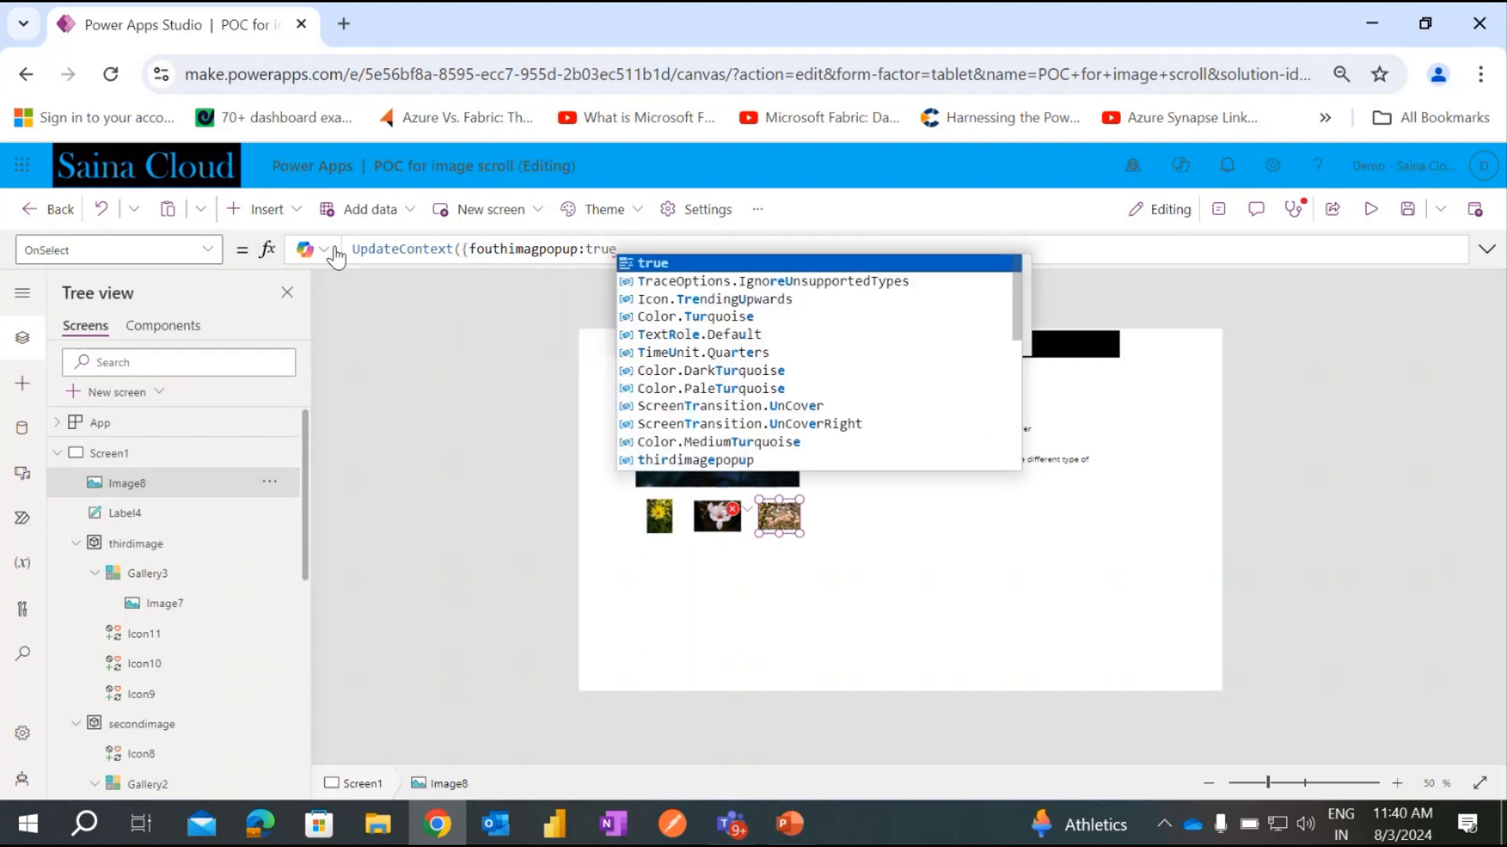
type("})")
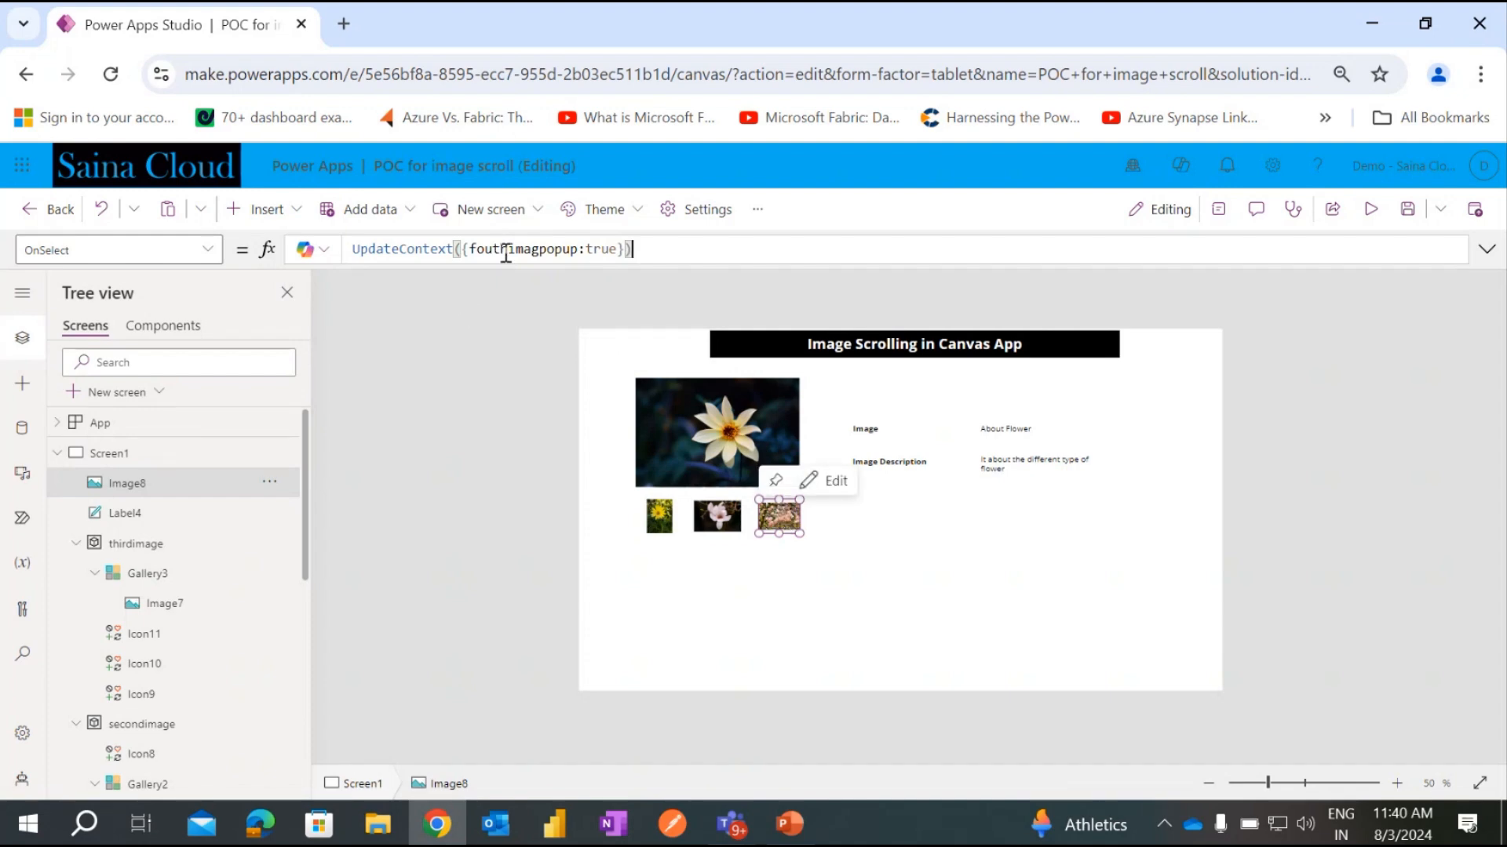
left_click(597, 250)
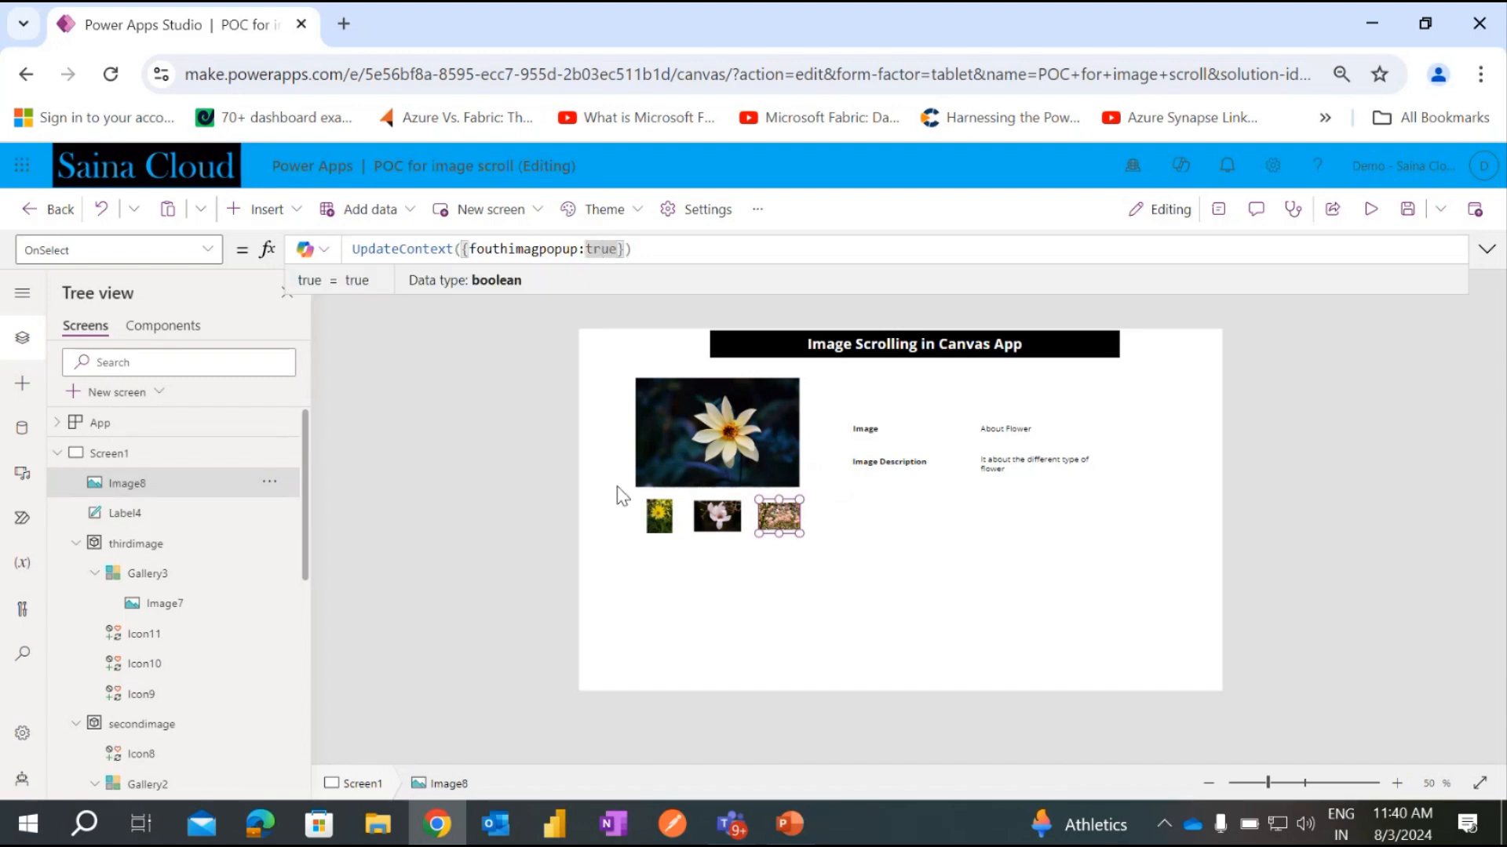
Insert a plain container on Screen1 and stretch it to cover the whole screen.
left_click(132, 457)
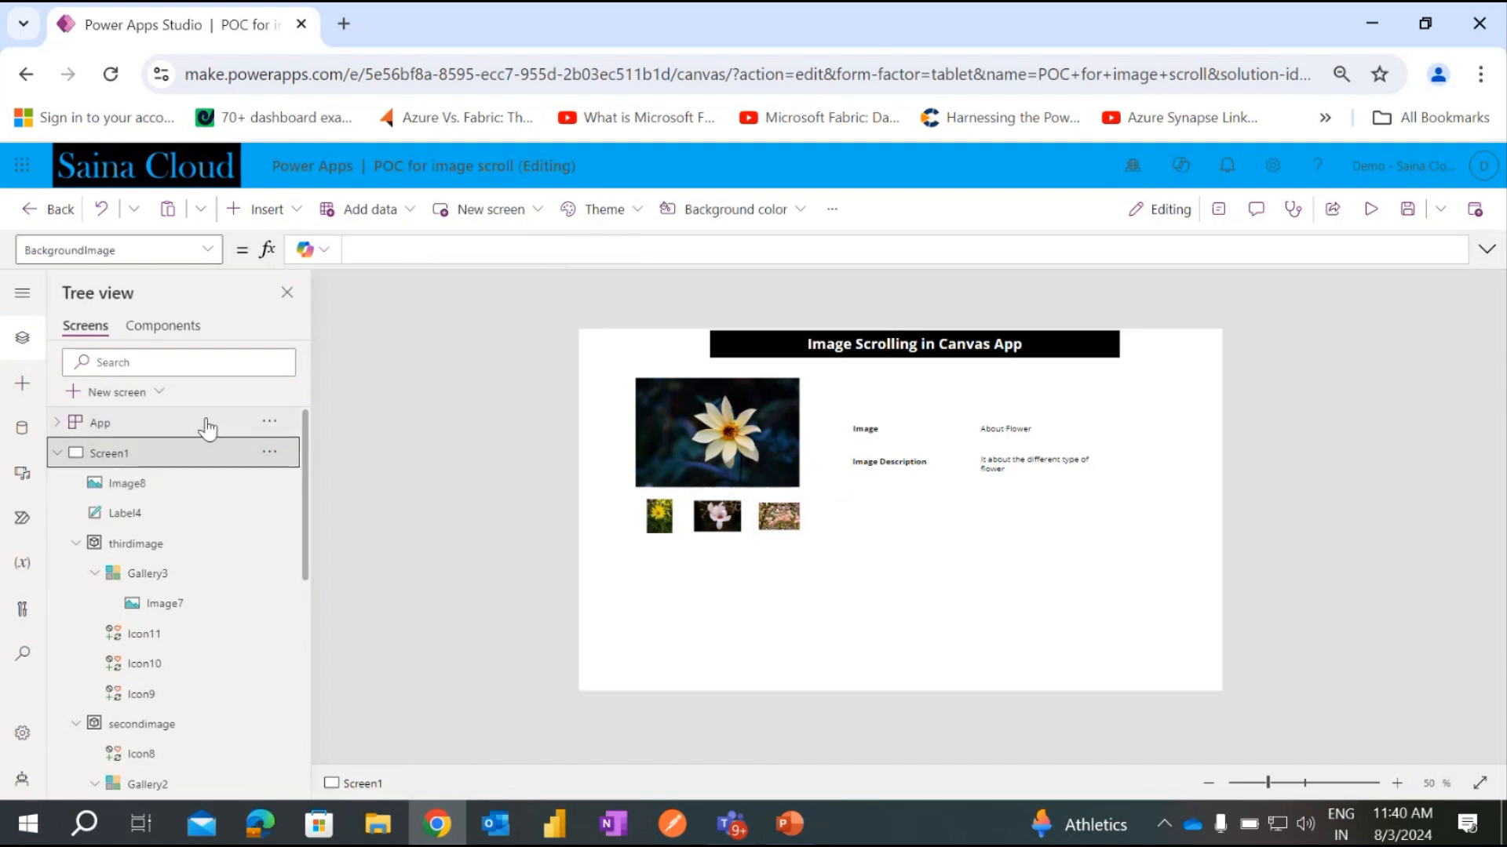
left_click(282, 218)
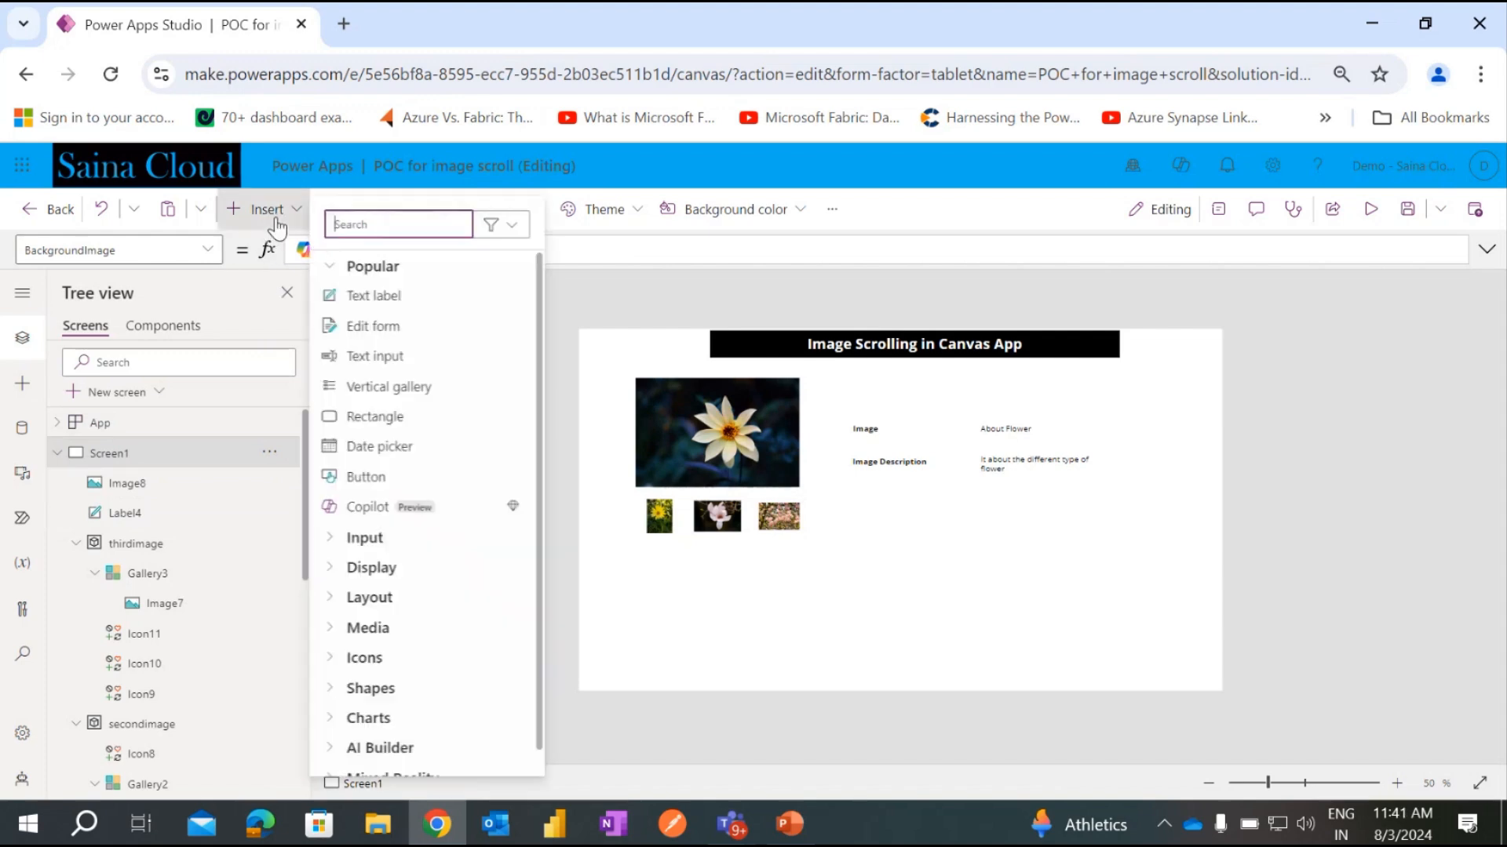
type("conta")
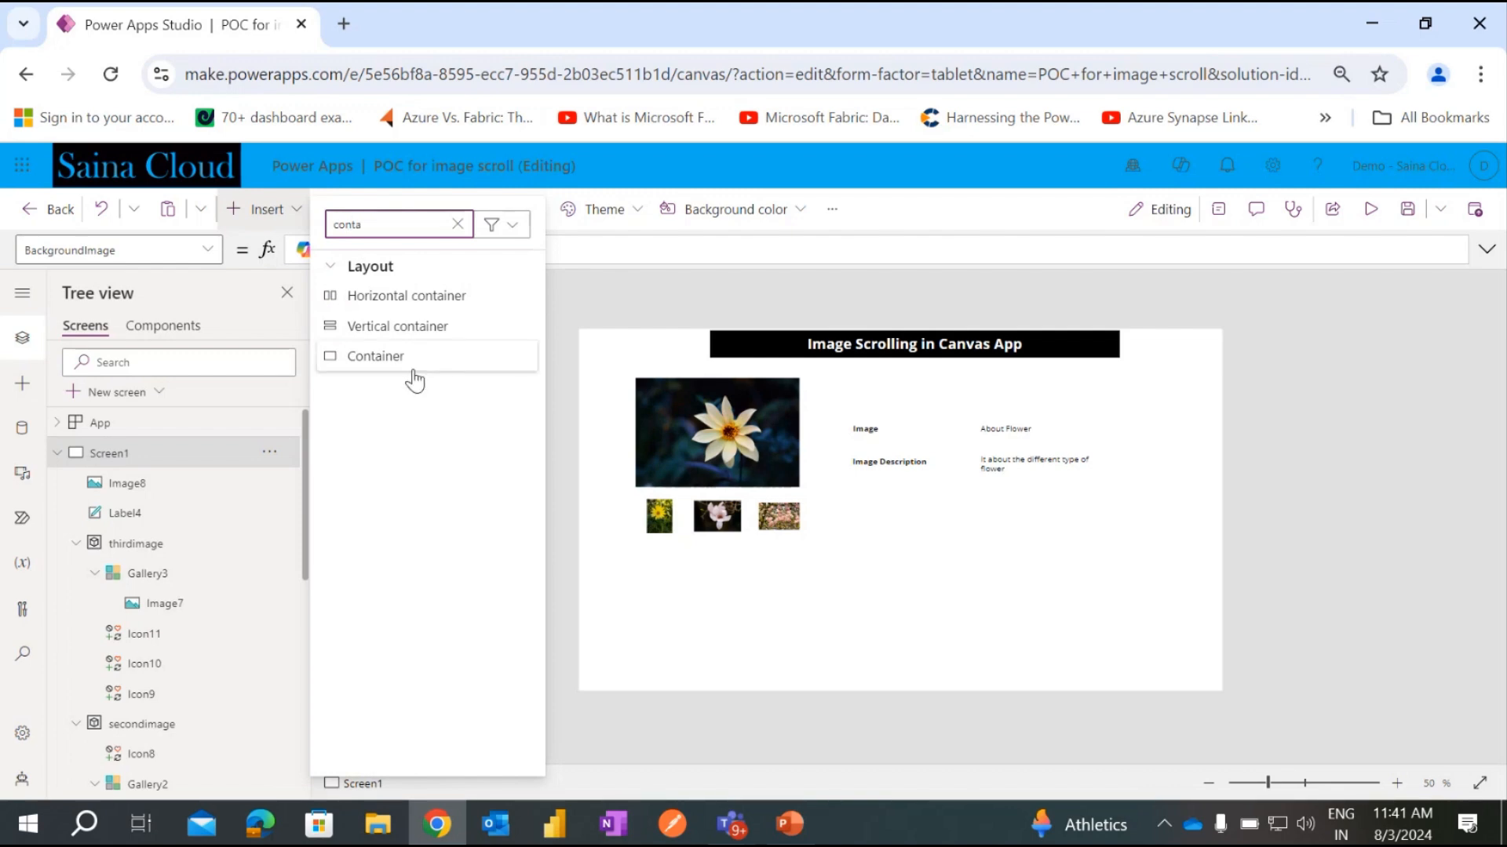
left_click(437, 359)
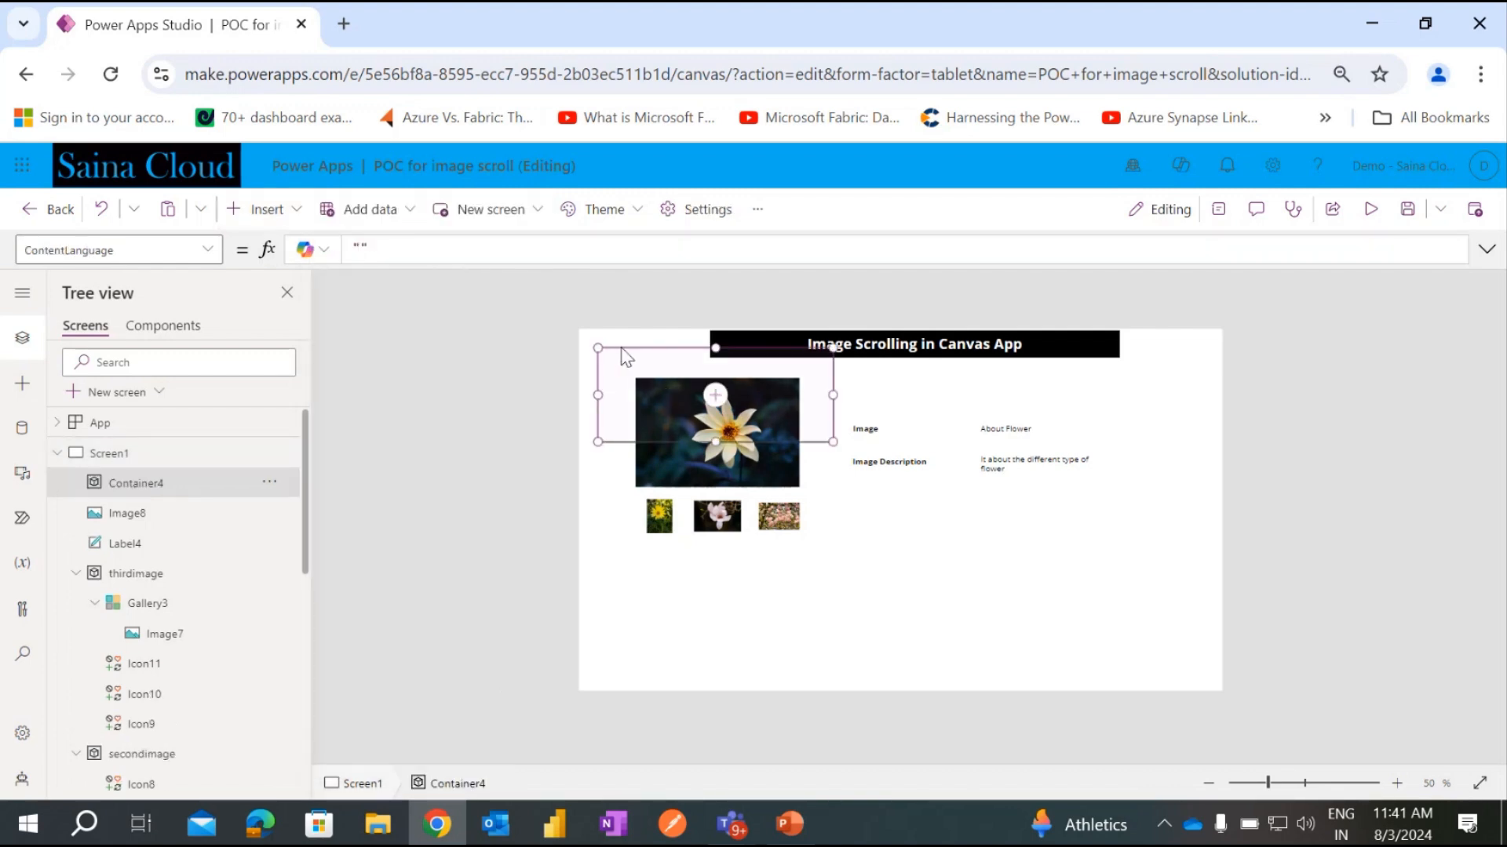
left_click_drag(606, 346, 588, 339)
left_click_drag(813, 422, 1220, 689)
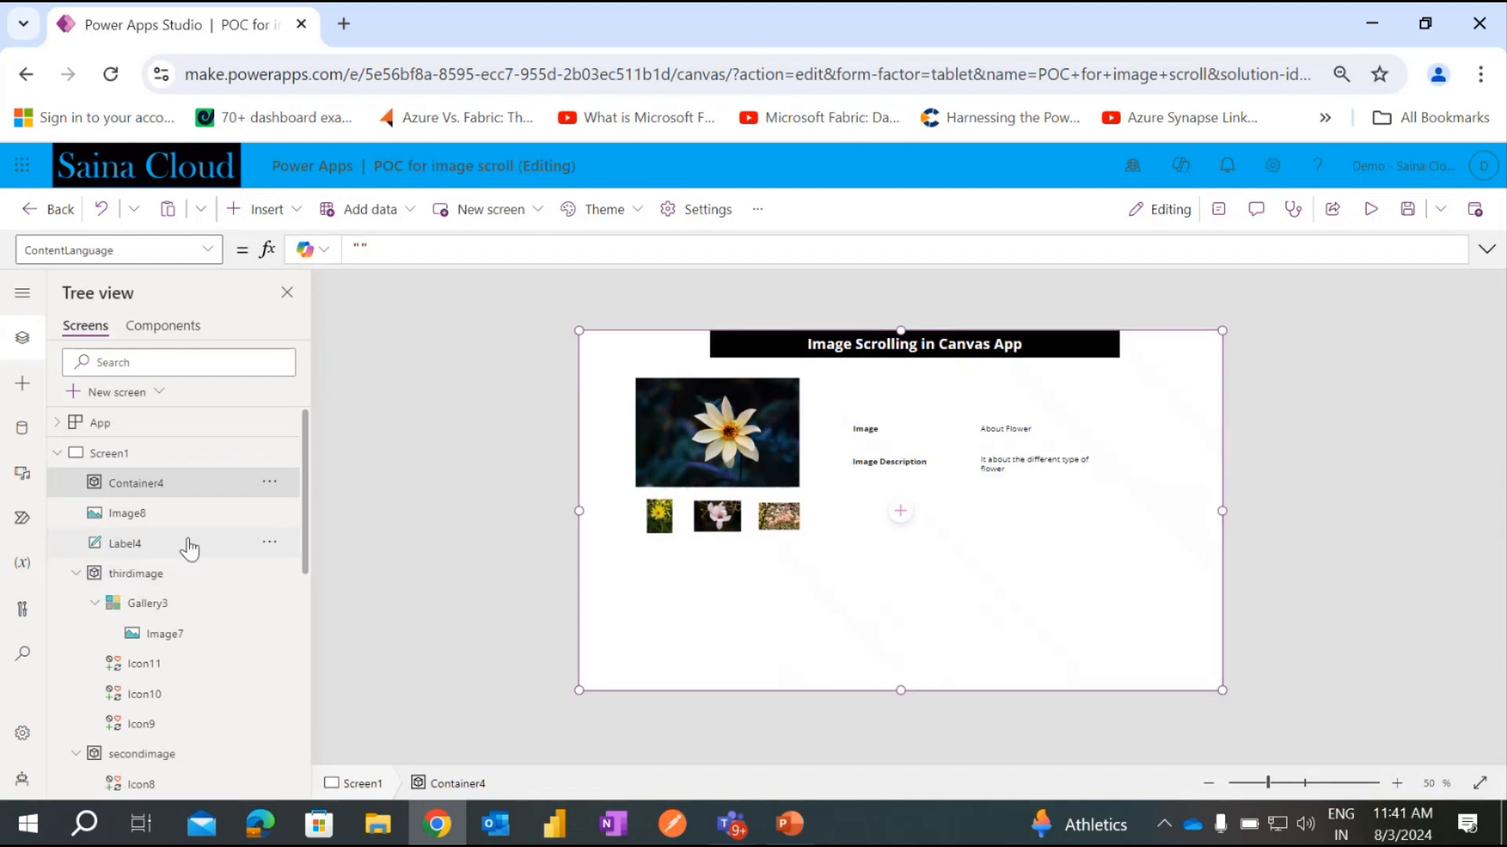
Rename the new full-screen container as fouthimage.
double_click(142, 483)
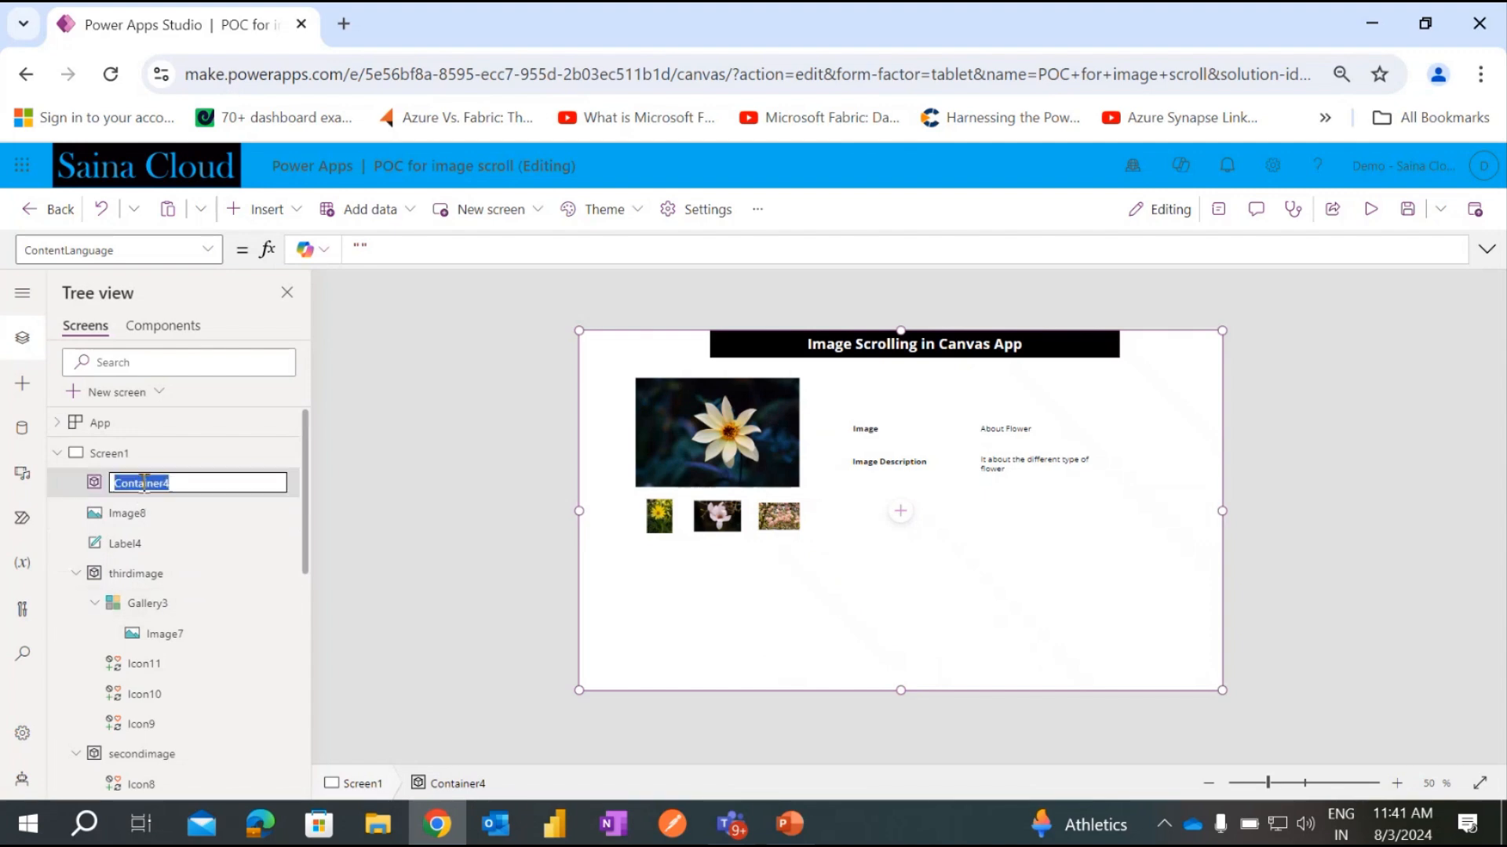
type("fouthimage")
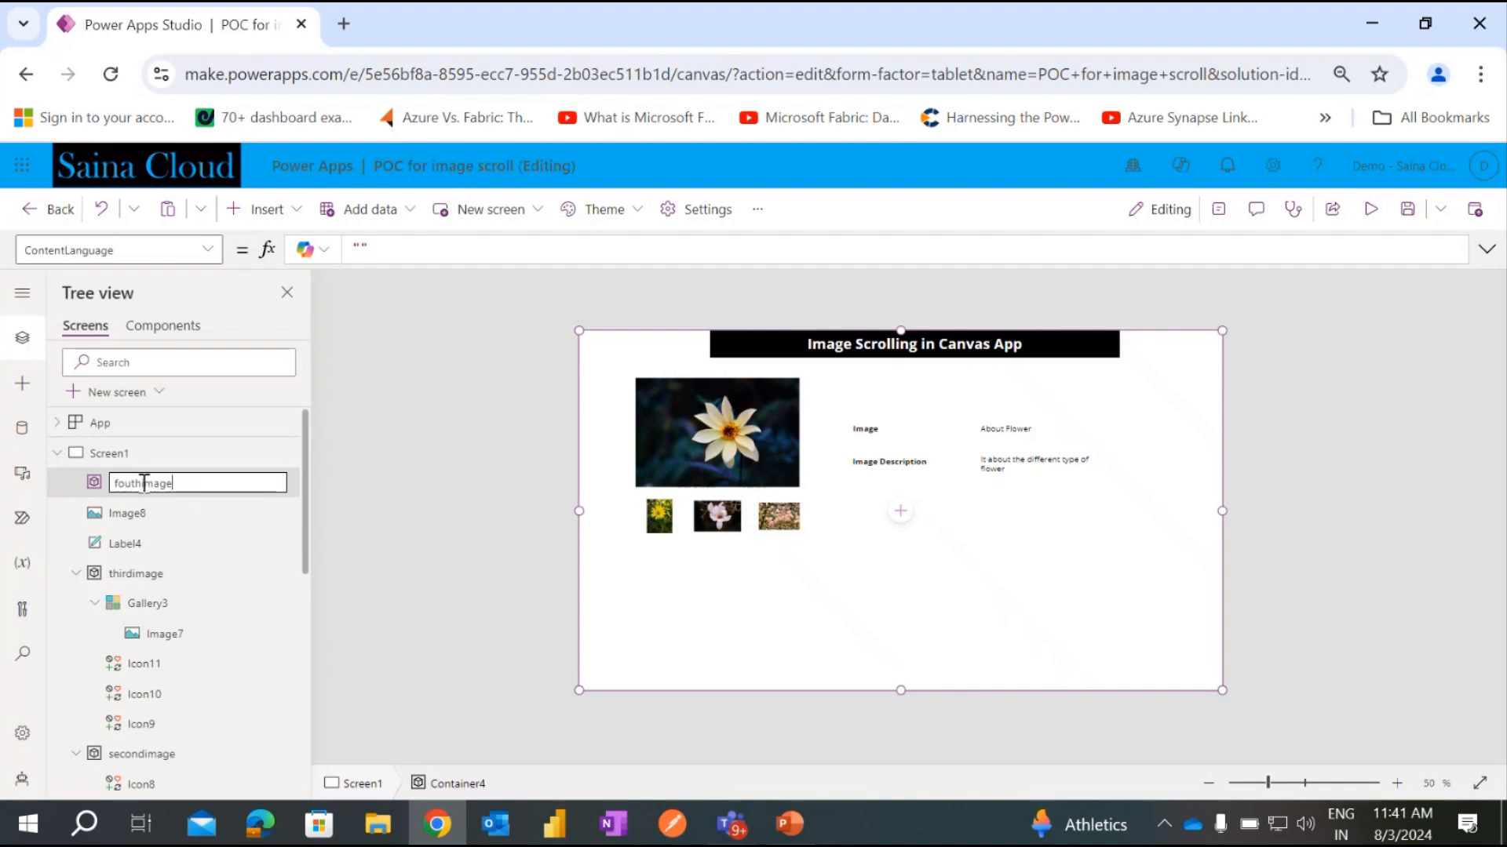
left_click(326, 507)
Insert a Left icon in the fouthimage container and place it at the right edge of the third thumbnail.
left_click(141, 490)
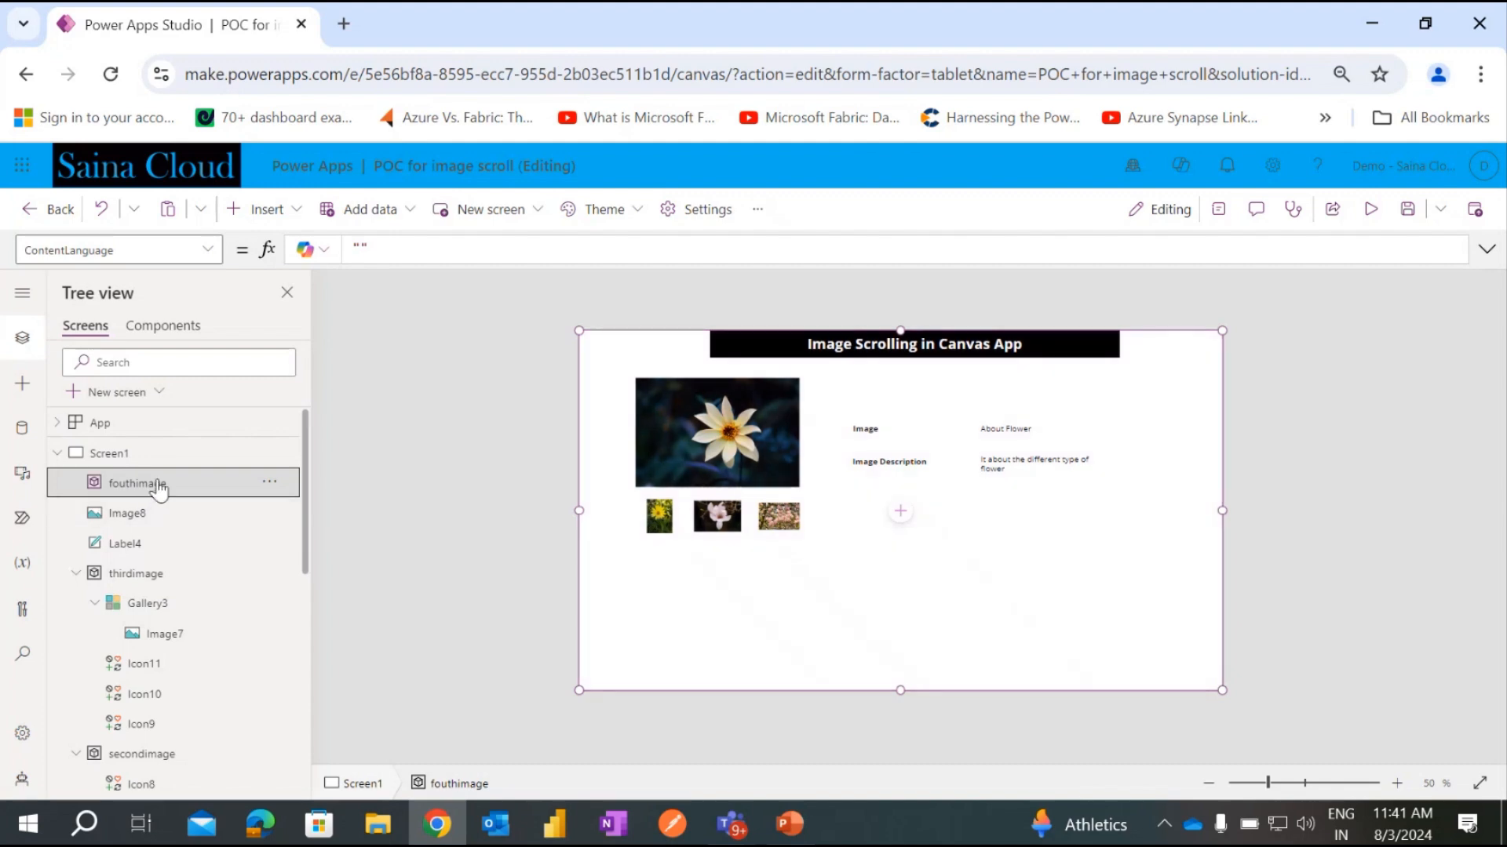
left_click(294, 216)
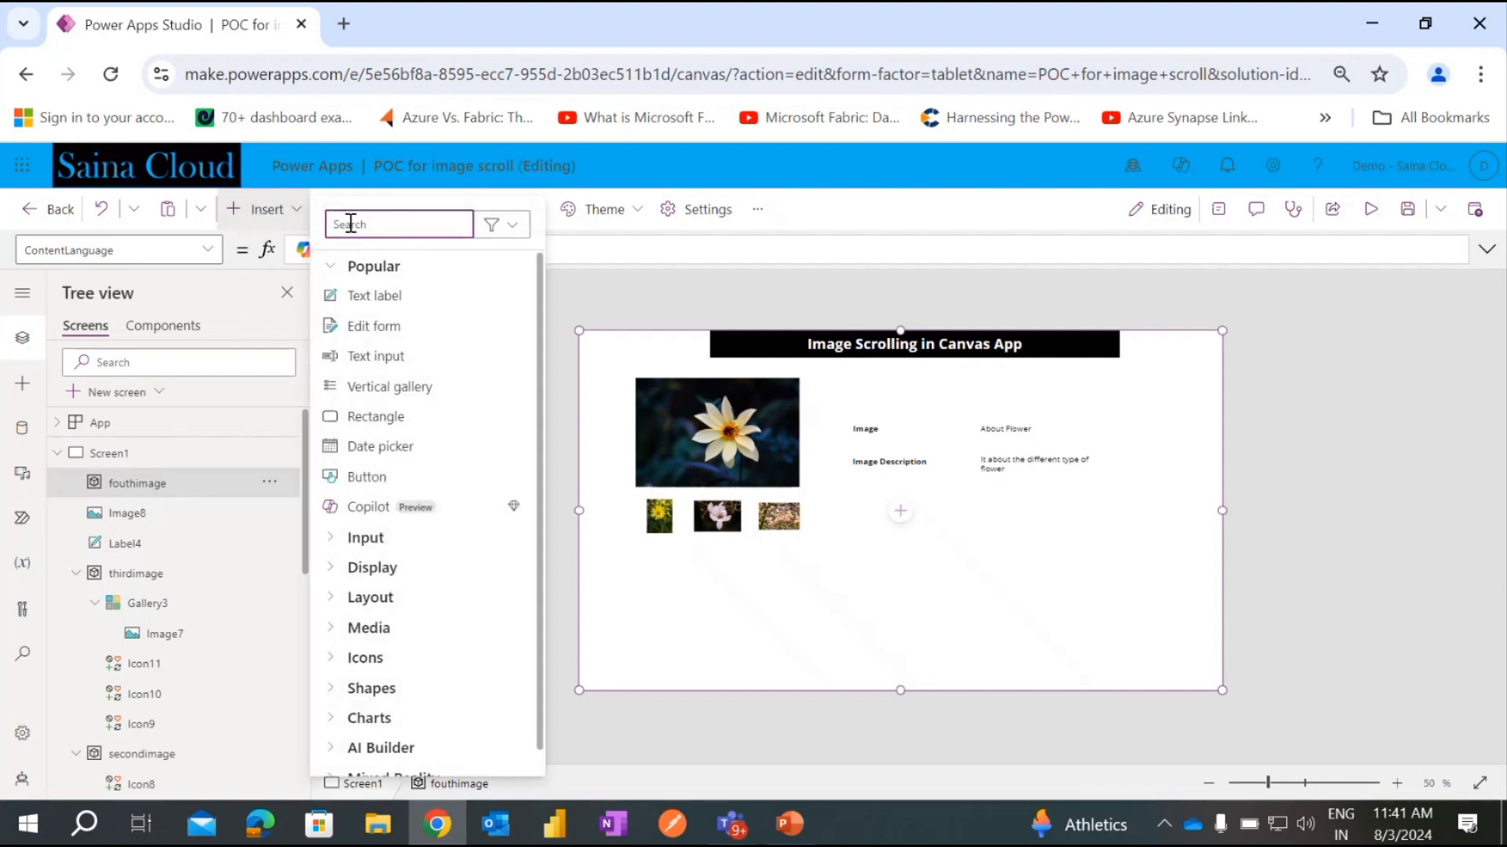
type("lef")
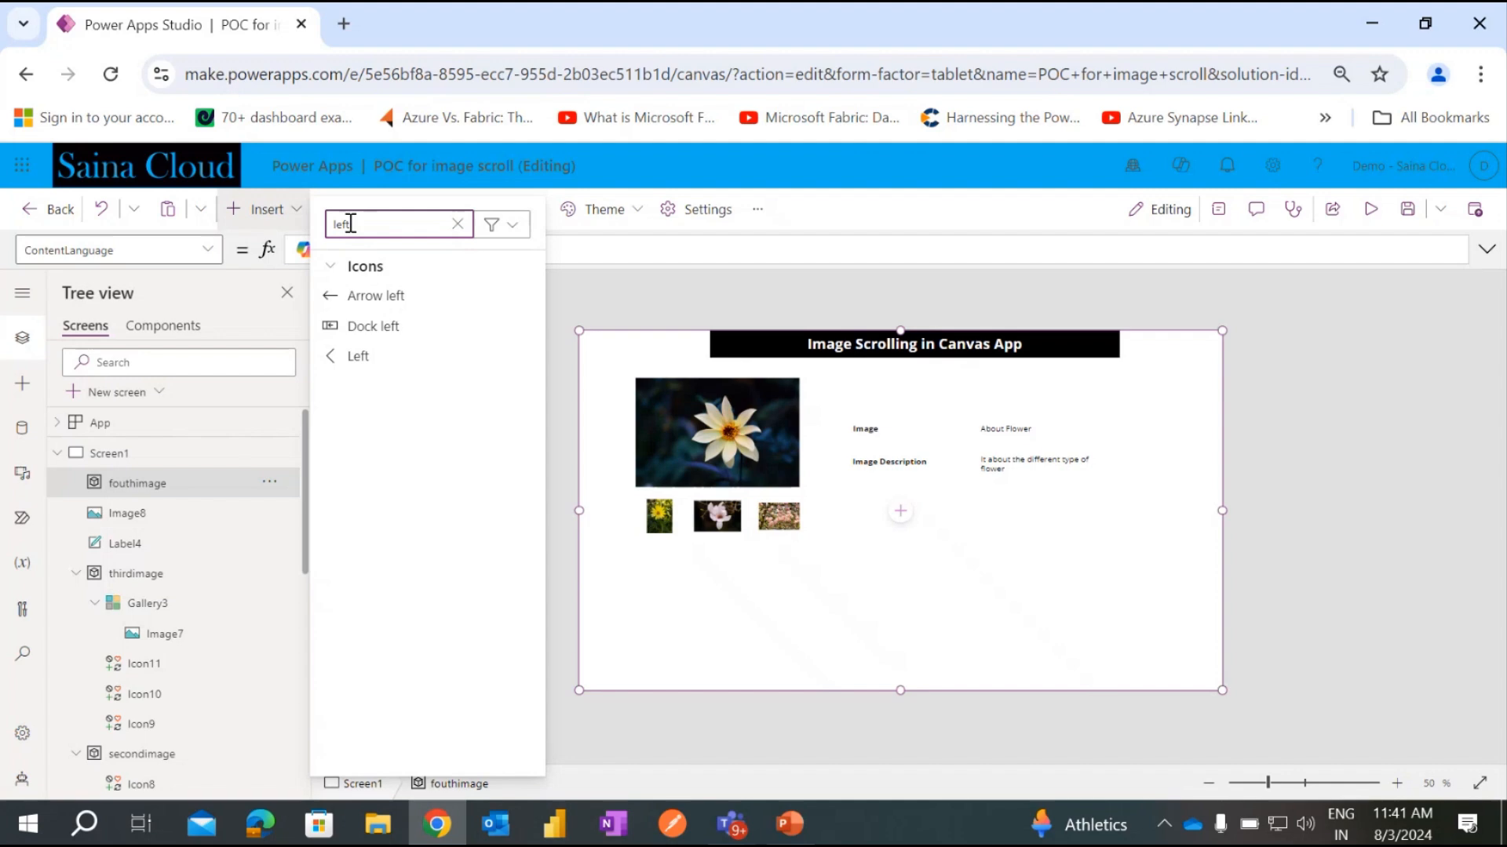
type("t")
left_click(383, 357)
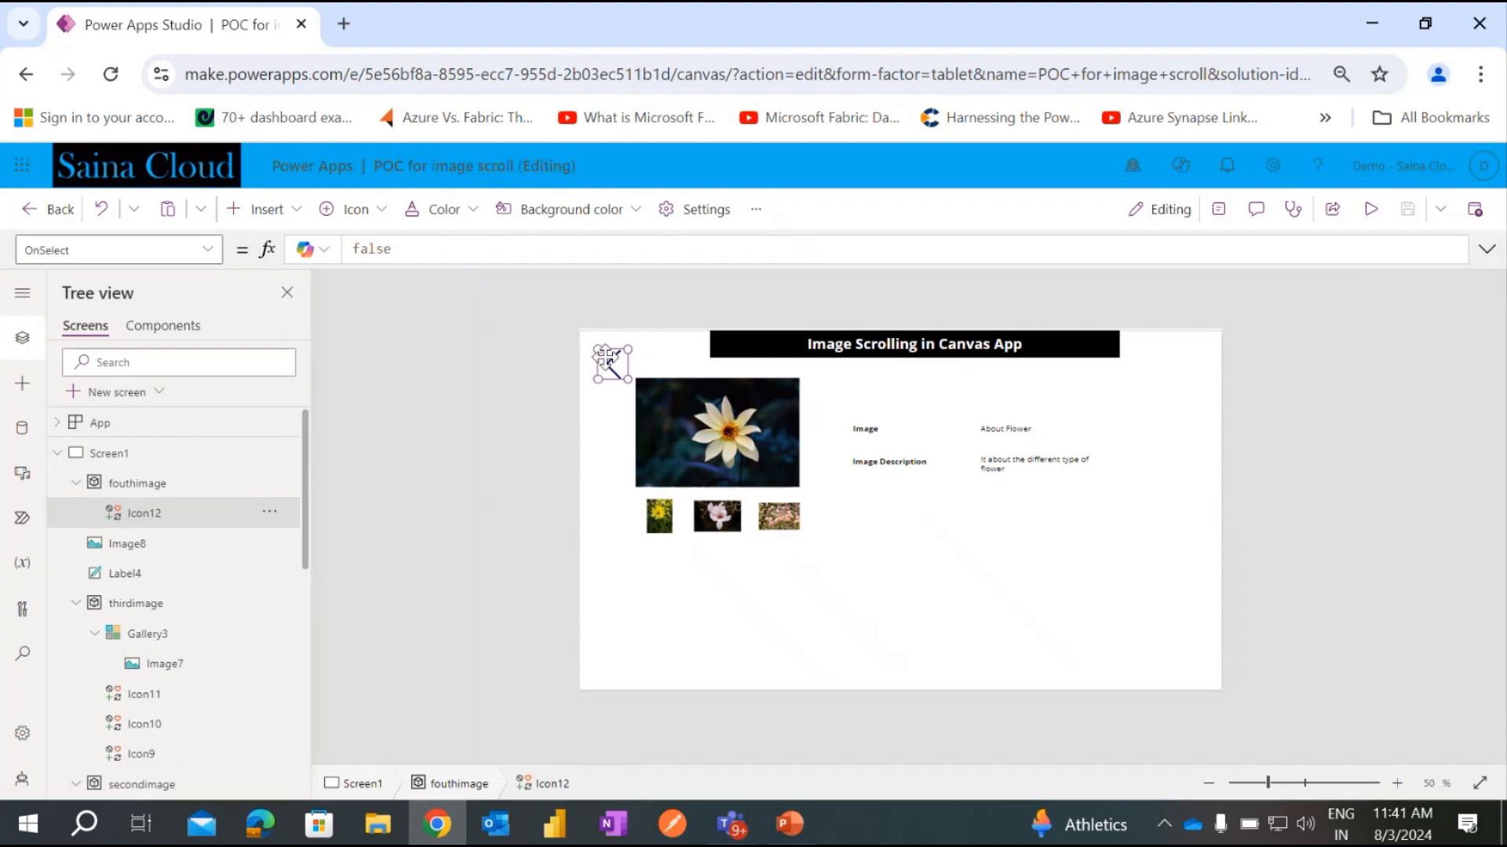
left_click_drag(612, 363, 798, 512)
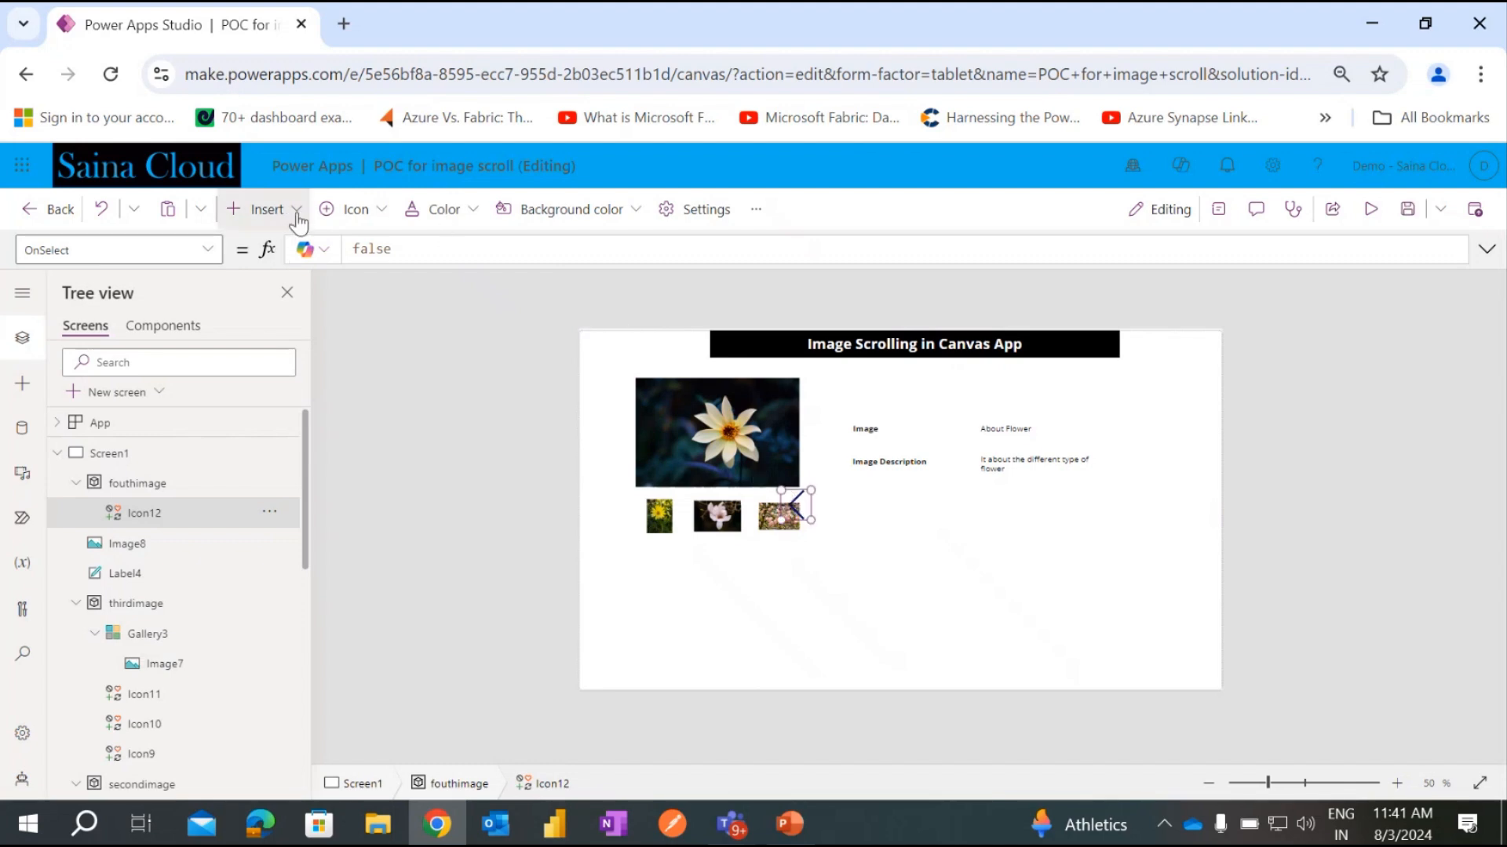
Insert a Right icon in the fouthimage container and place it below the description text, level with the Left icon.
left_click(265, 208)
type("rigt")
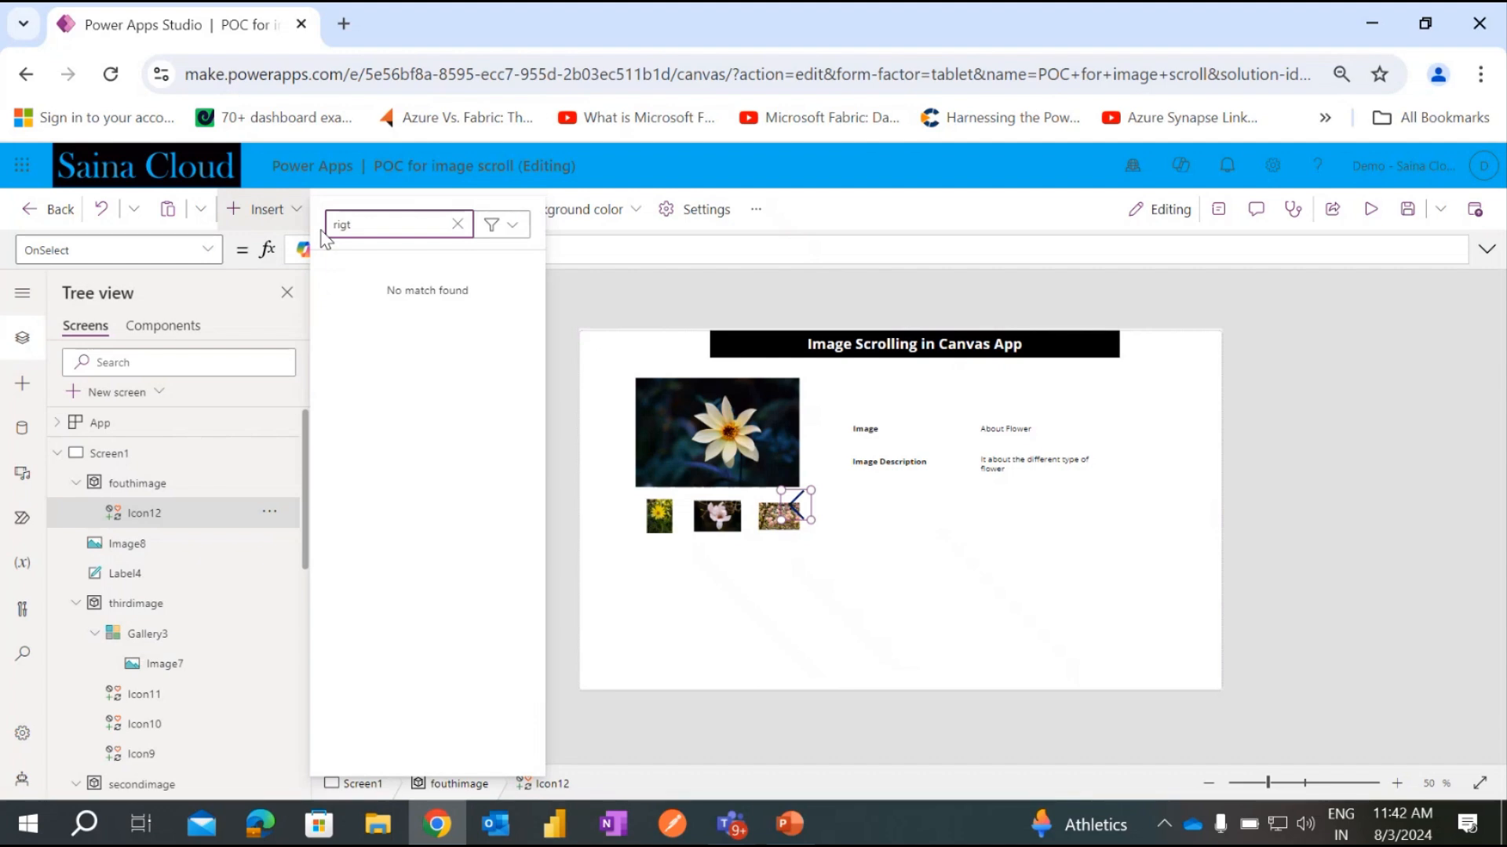
key("BackSpace")
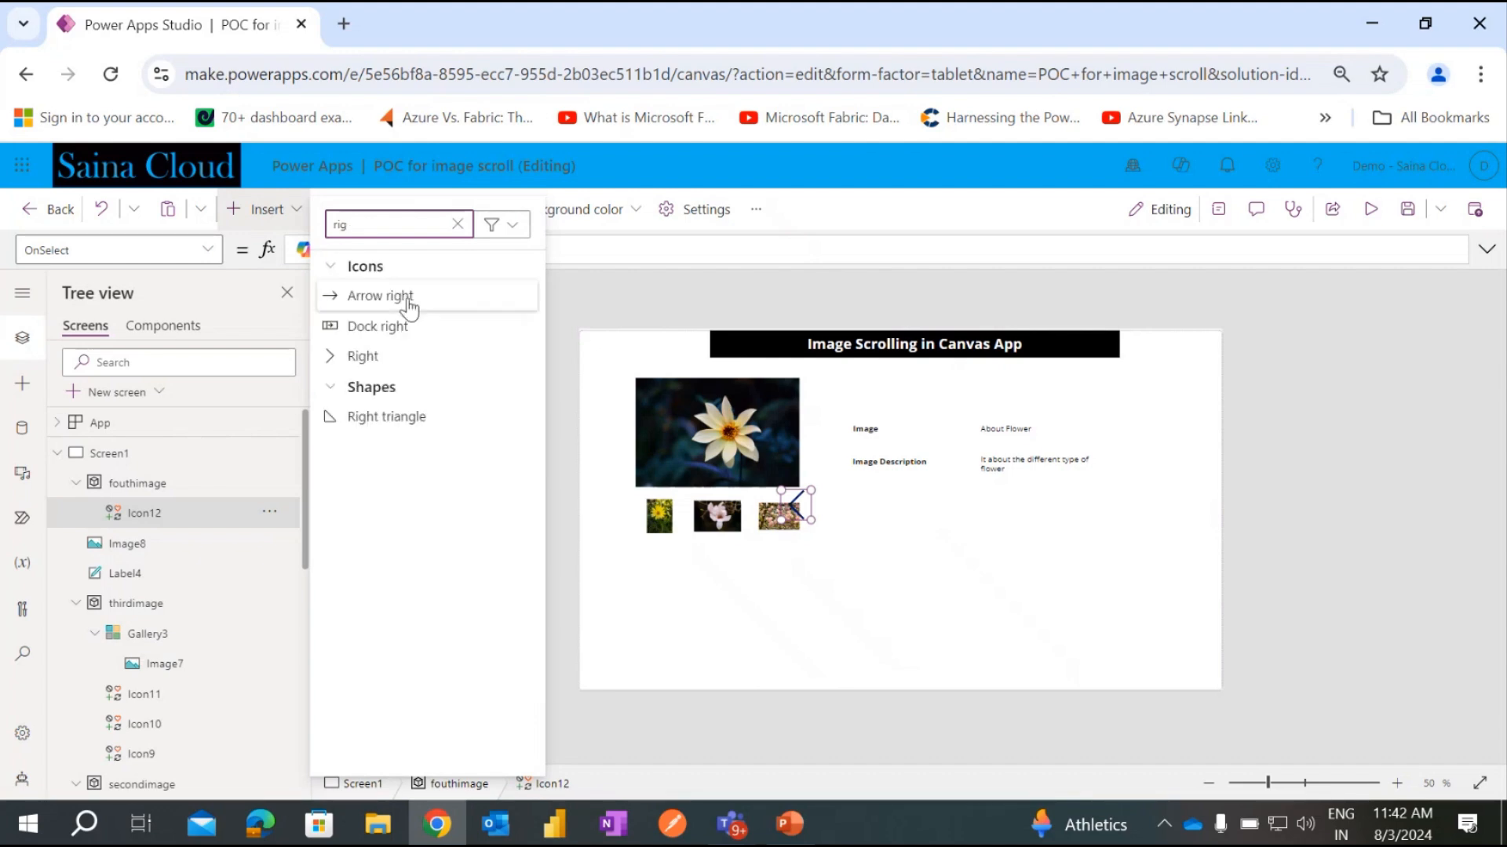
left_click(384, 363)
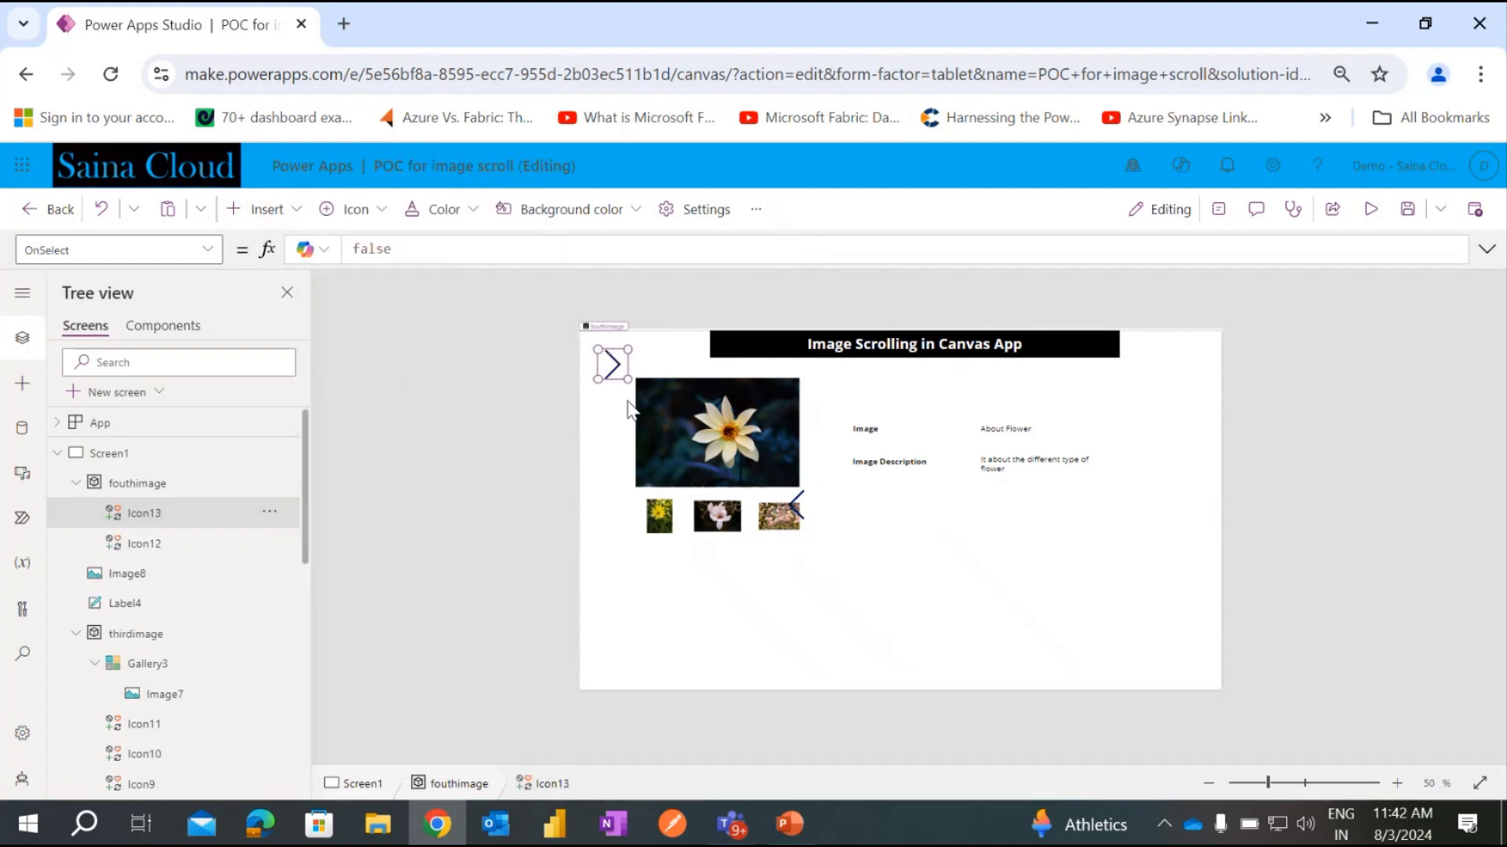
left_click_drag(616, 365, 1014, 503)
Insert a Cancel icon in the fouthimage container and place it in the container's upper-right corner.
left_click(137, 482)
left_click(269, 213)
type("canc")
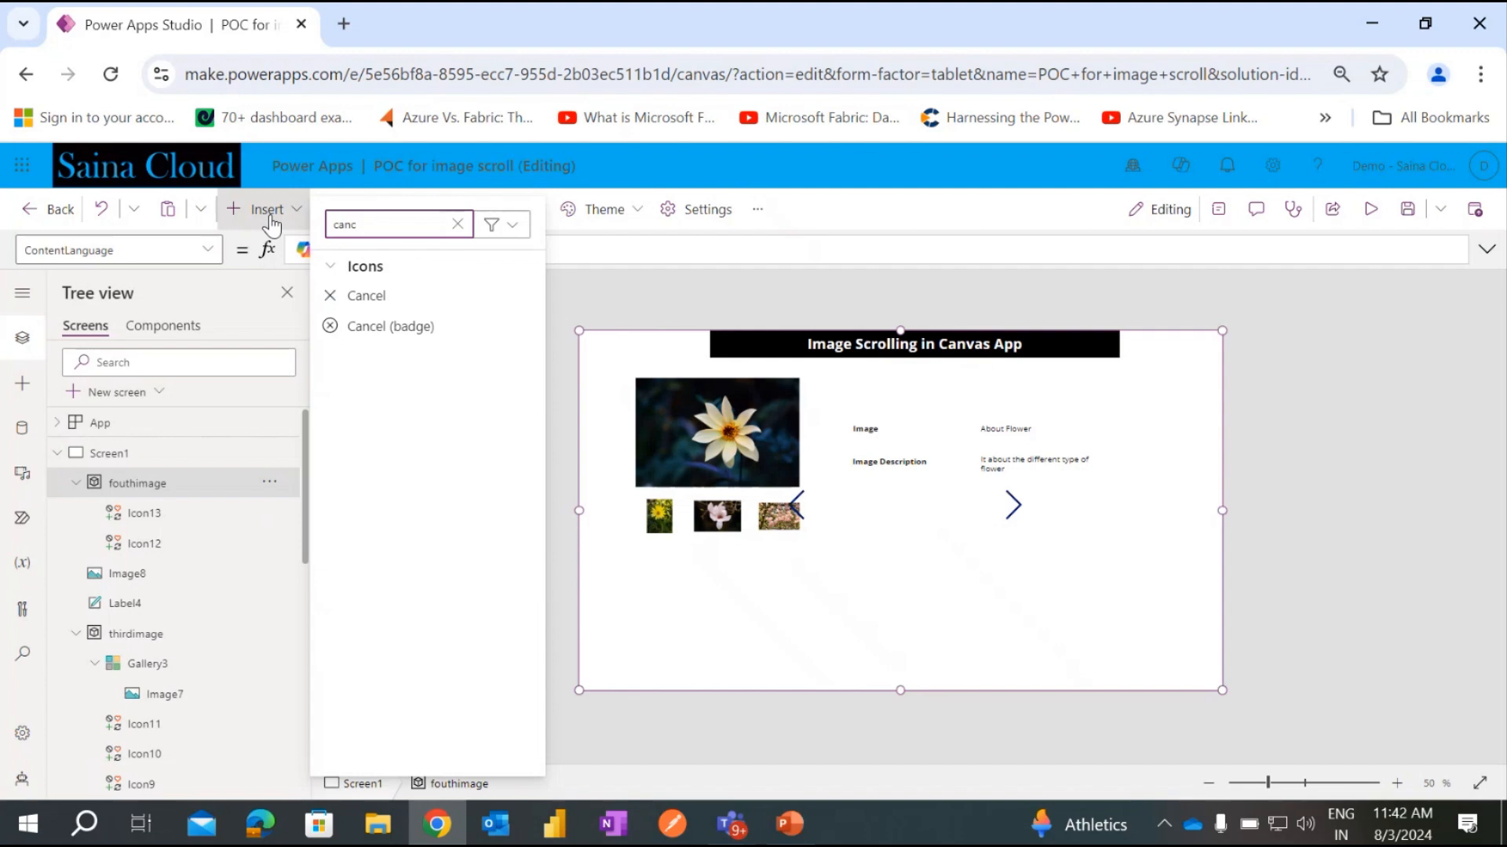
left_click(393, 303)
left_click_drag(613, 363, 1206, 346)
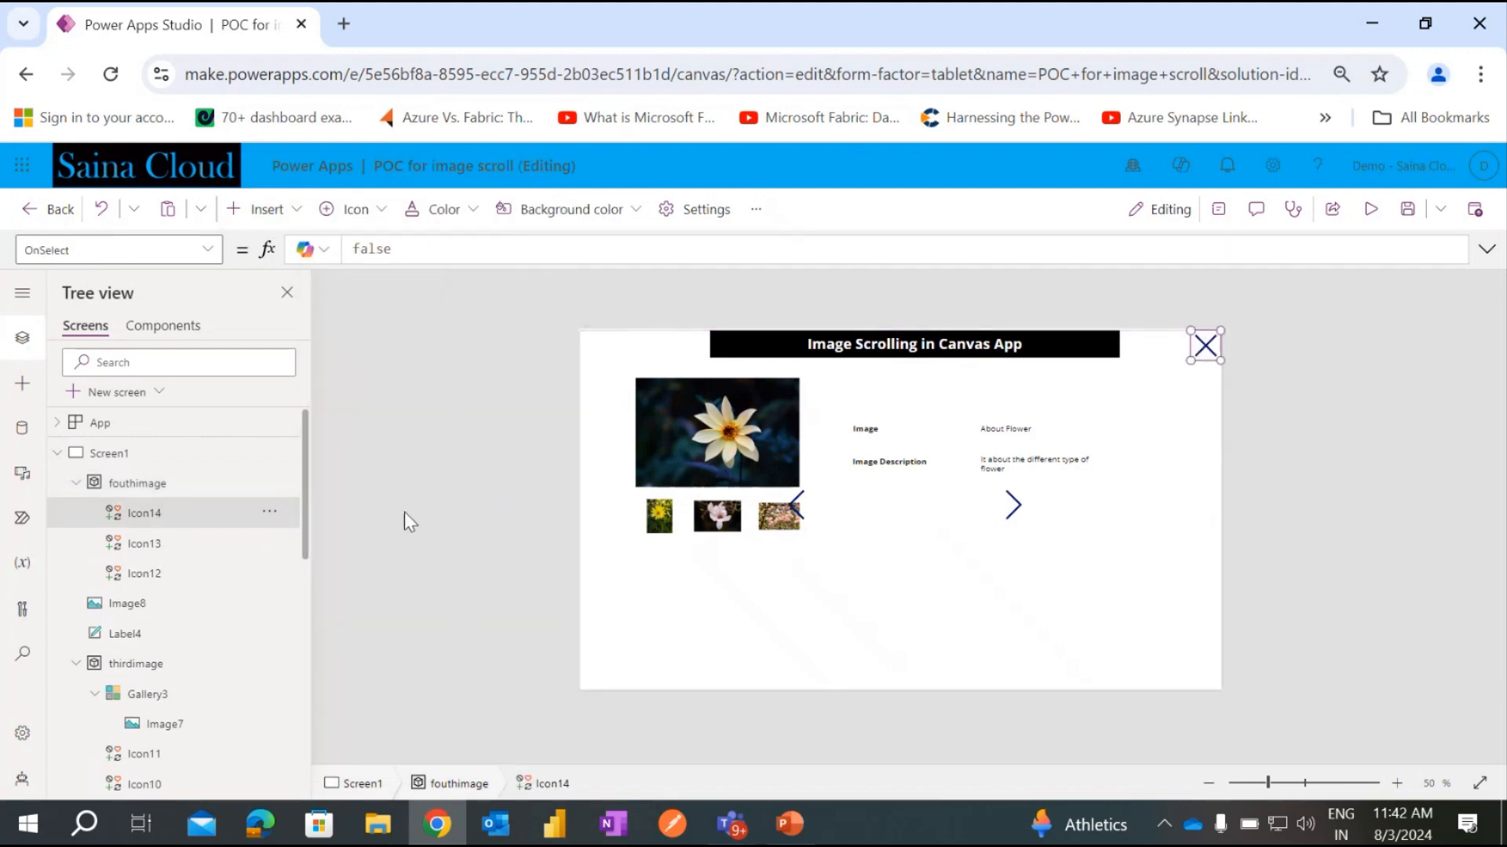
Insert a blank vertical gallery in the fouthimage container.
left_click(176, 484)
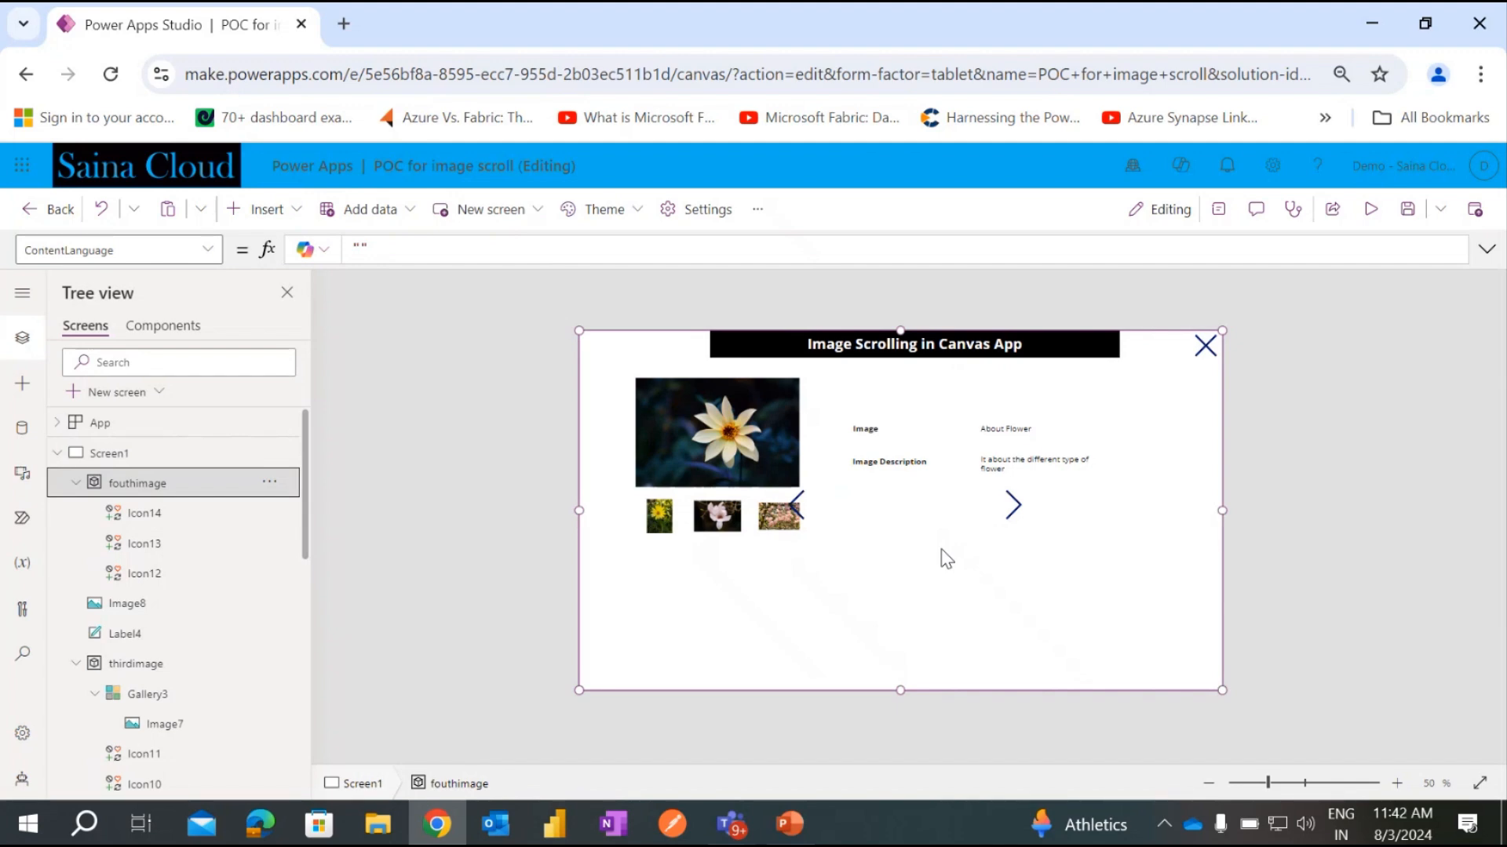
left_click(267, 208)
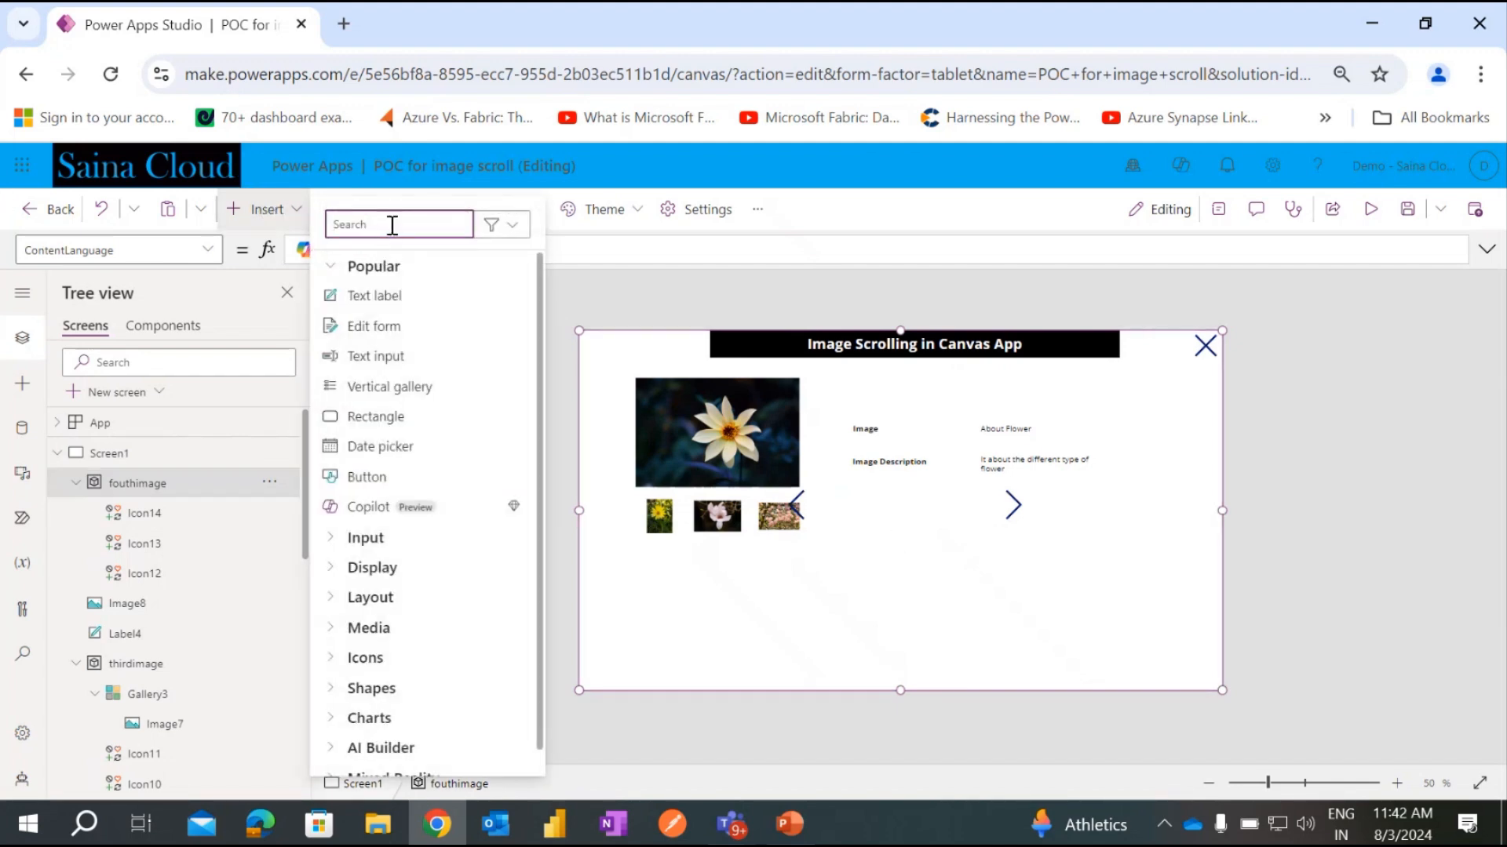
type("gall")
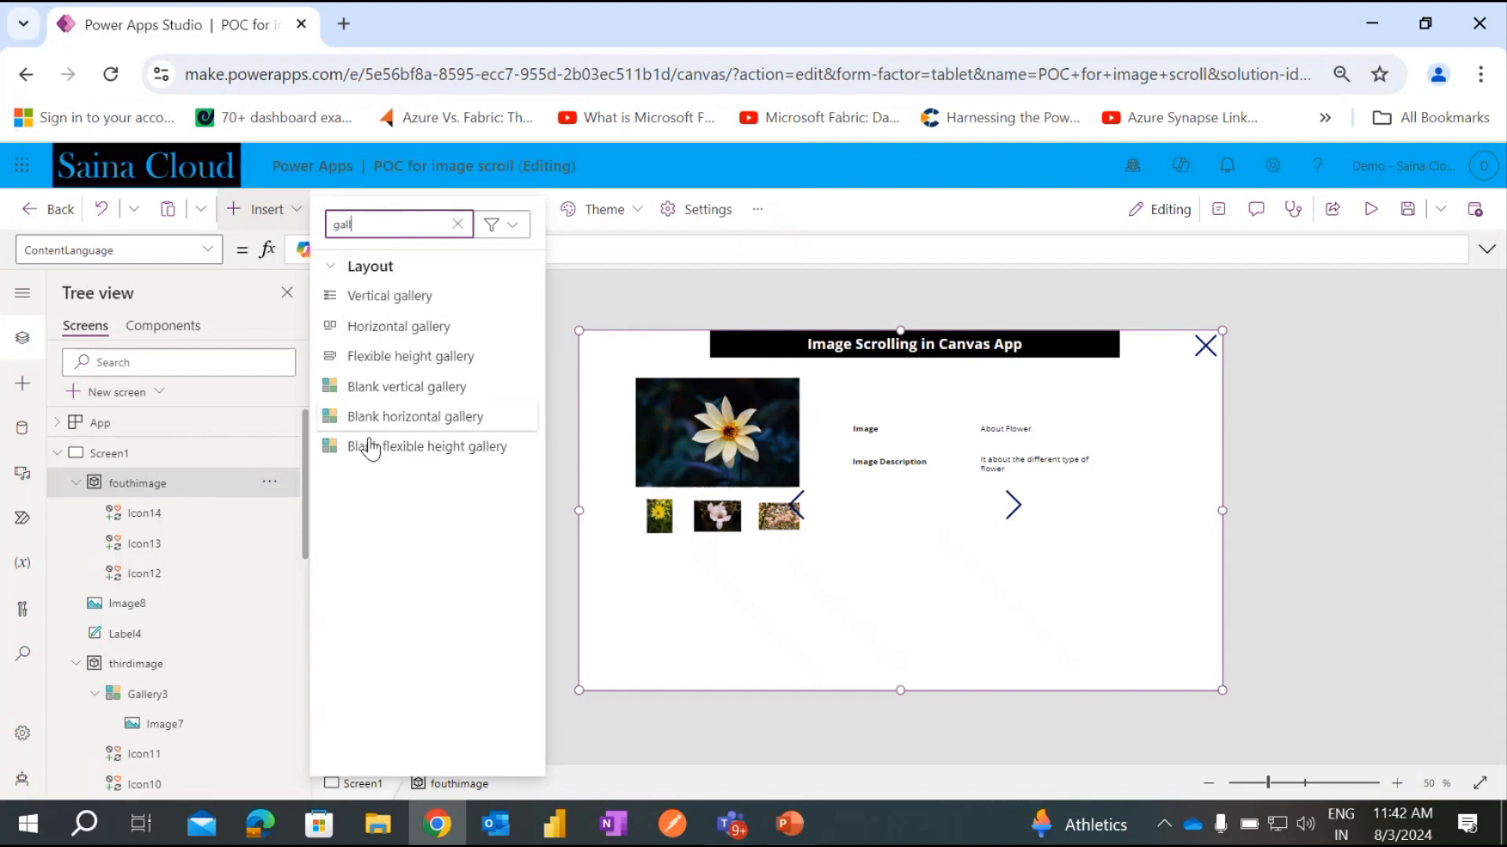
left_click(436, 399)
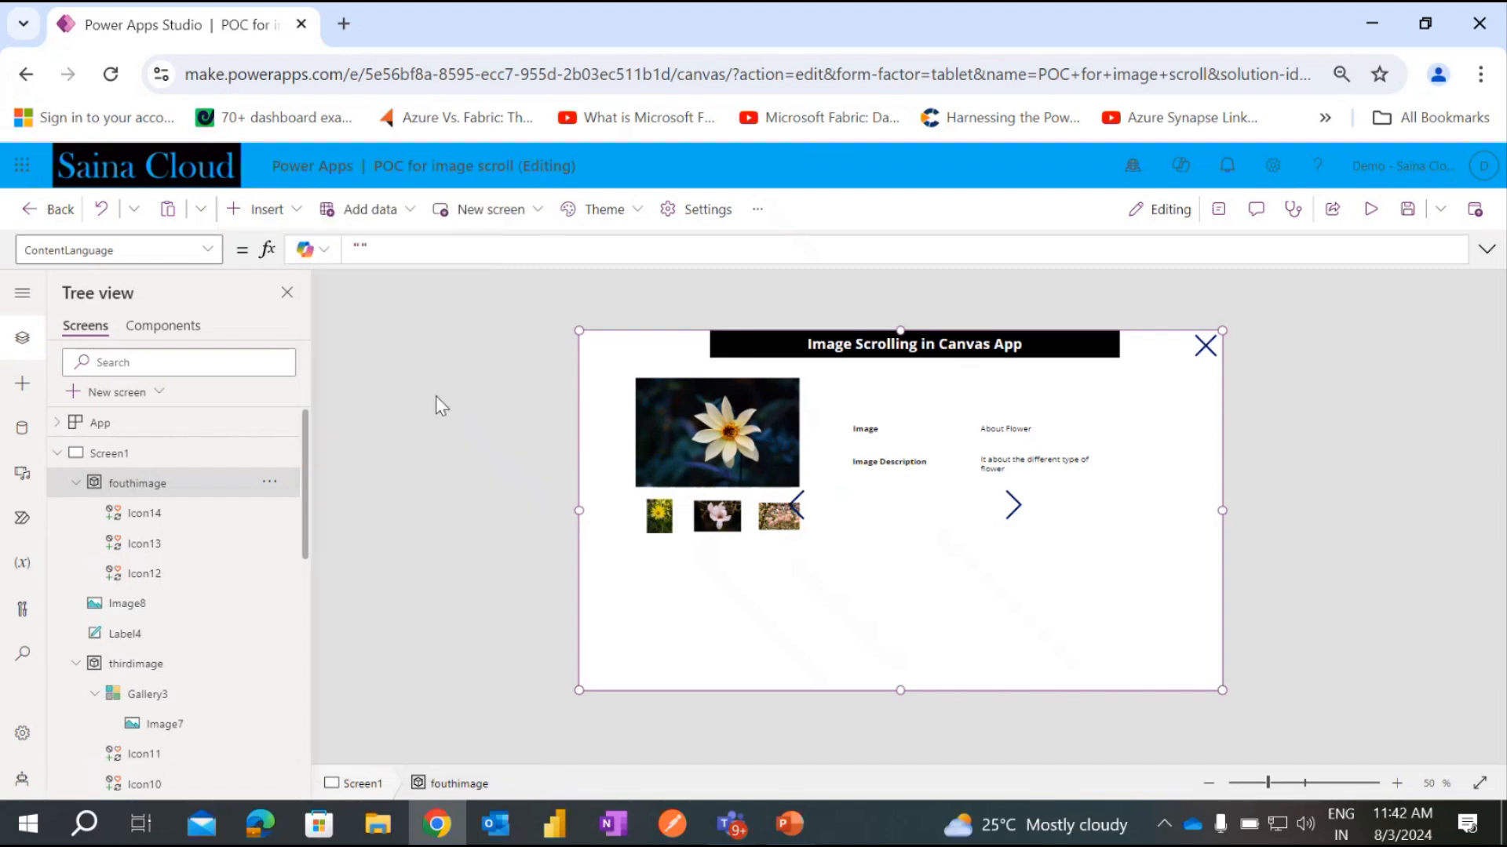
Stretch the template cell of Gallery4 down to the gallery's full height.
left_click(612, 364)
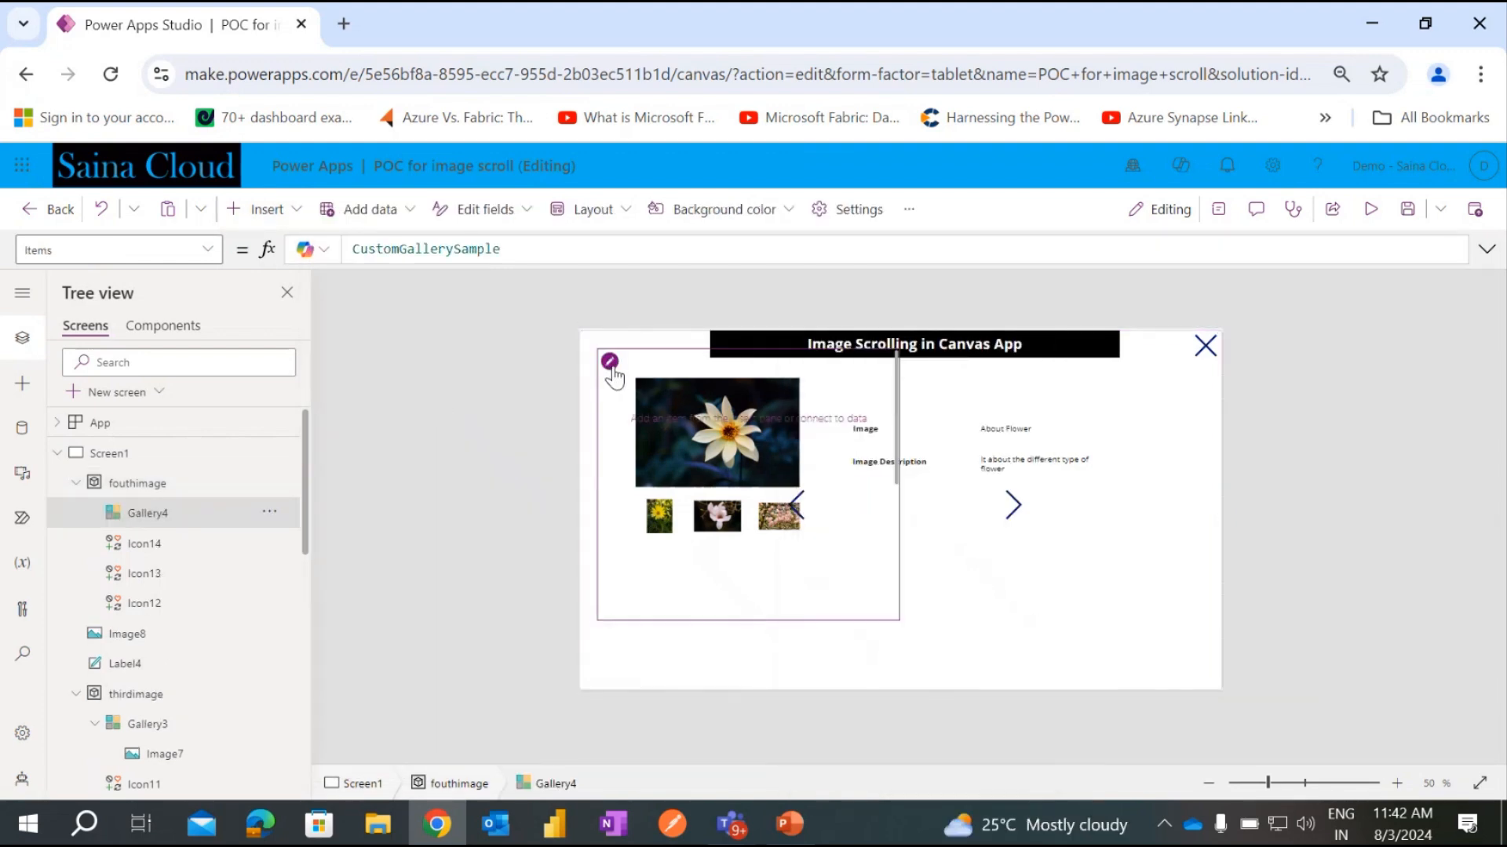
left_click_drag(748, 484, 757, 639)
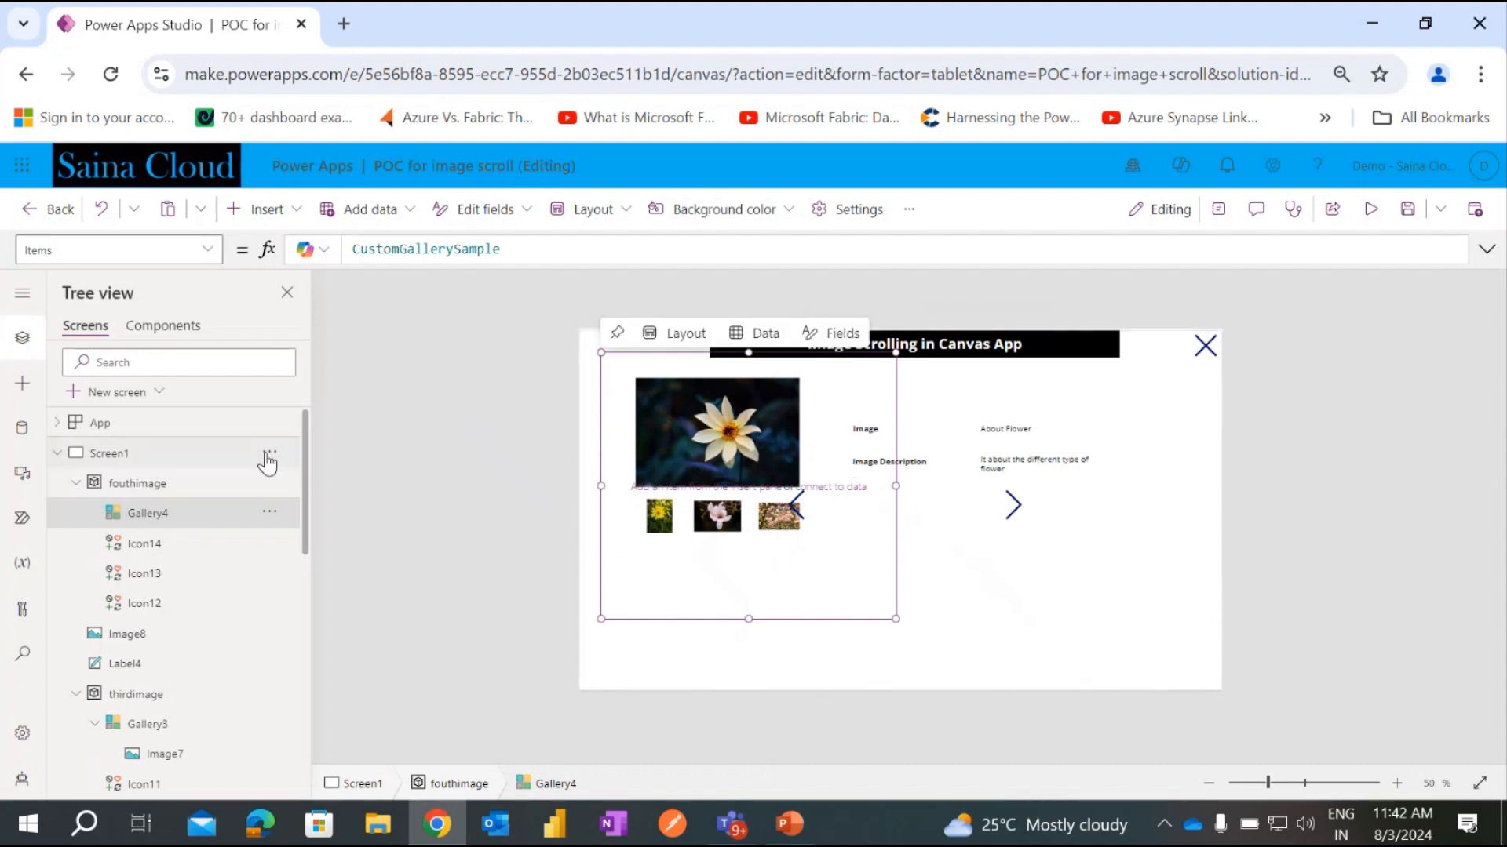
Try to insert an image into Gallery4.
left_click(161, 514)
left_click(283, 218)
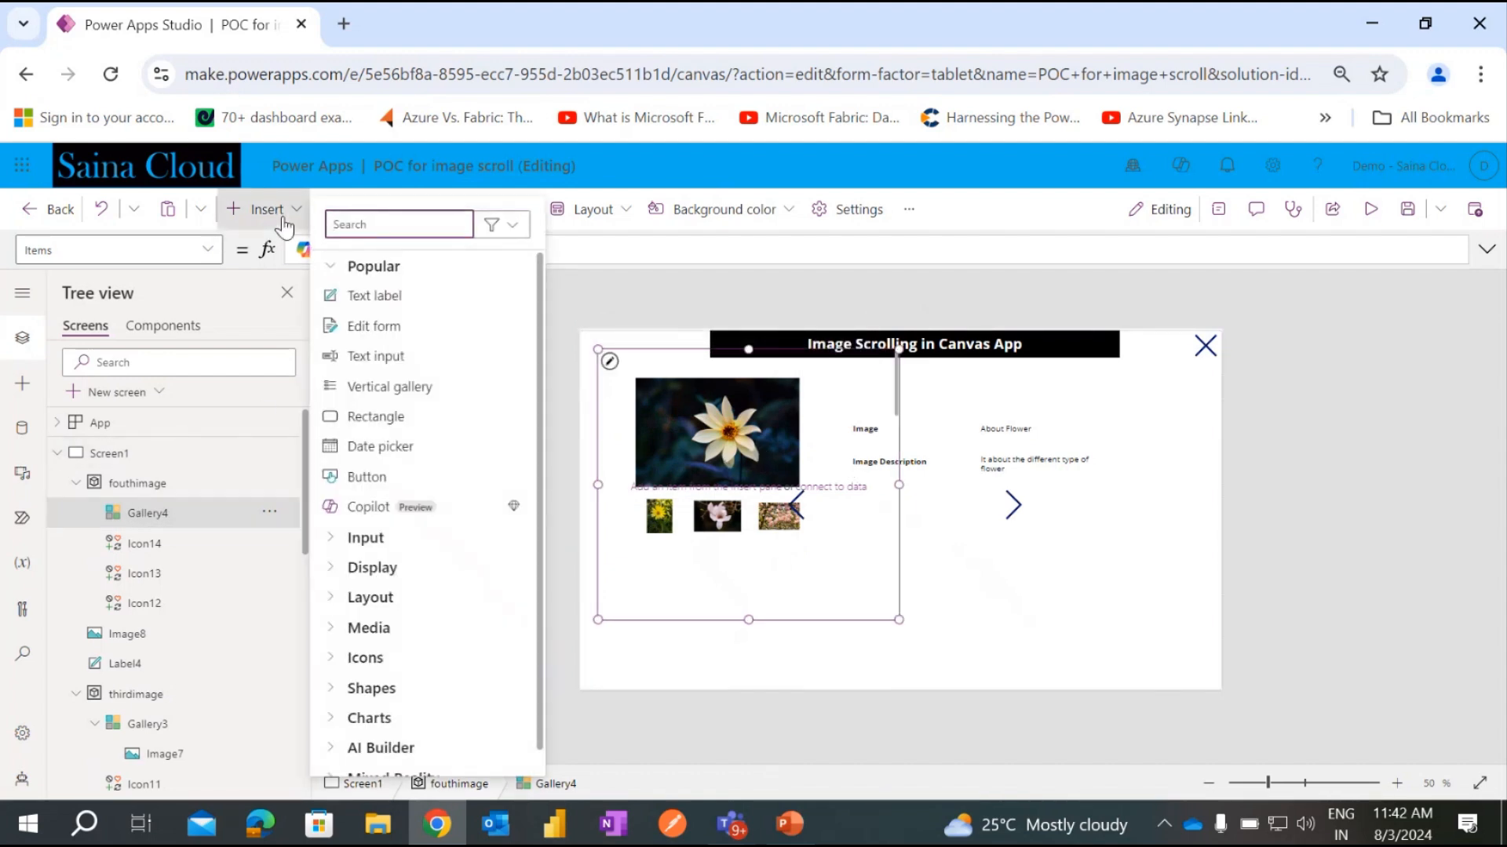
type("ima")
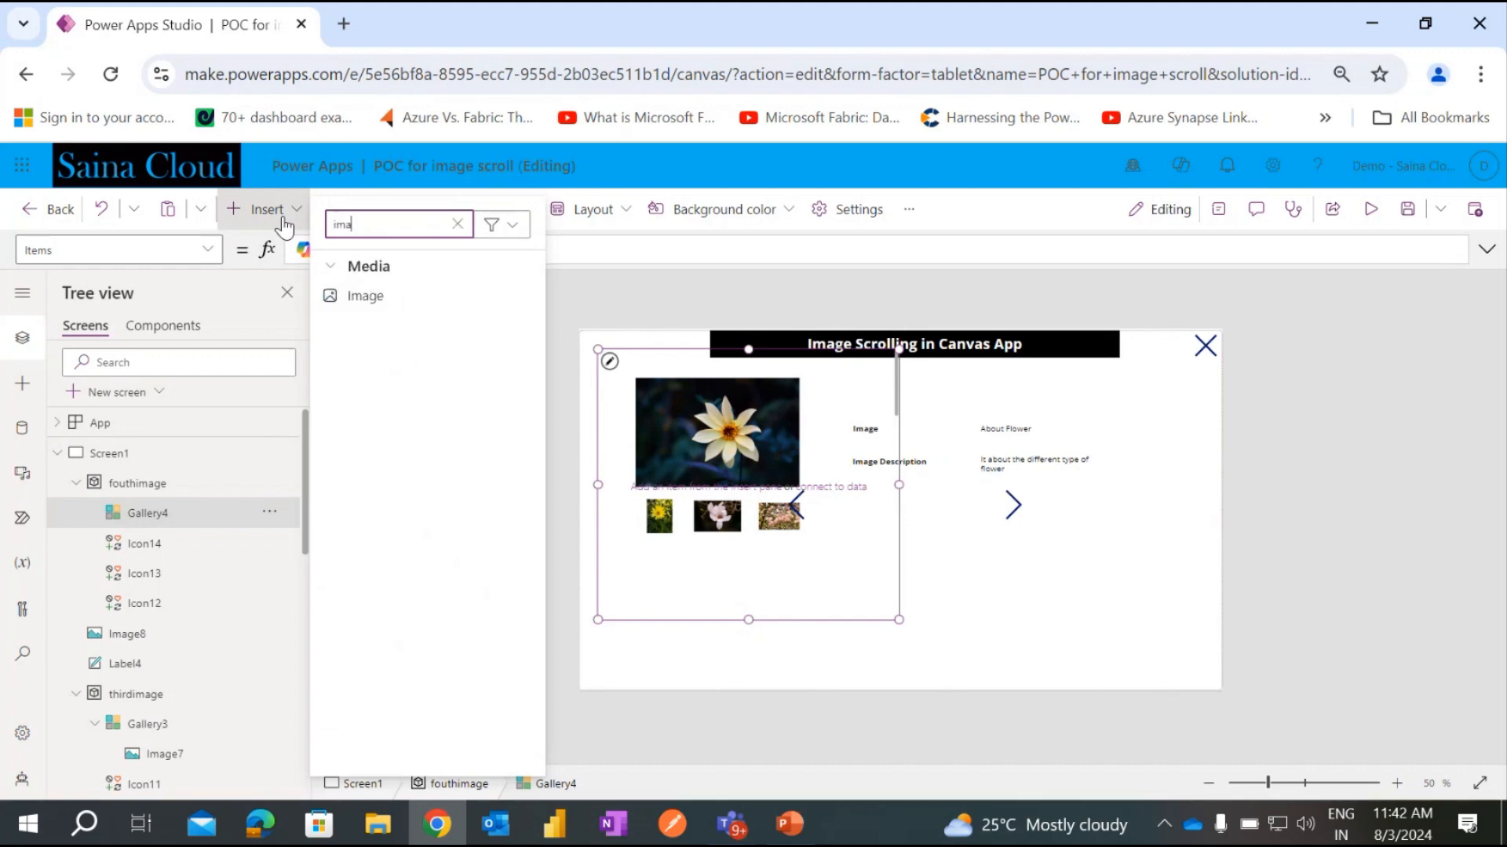
type("ge")
left_click(388, 296)
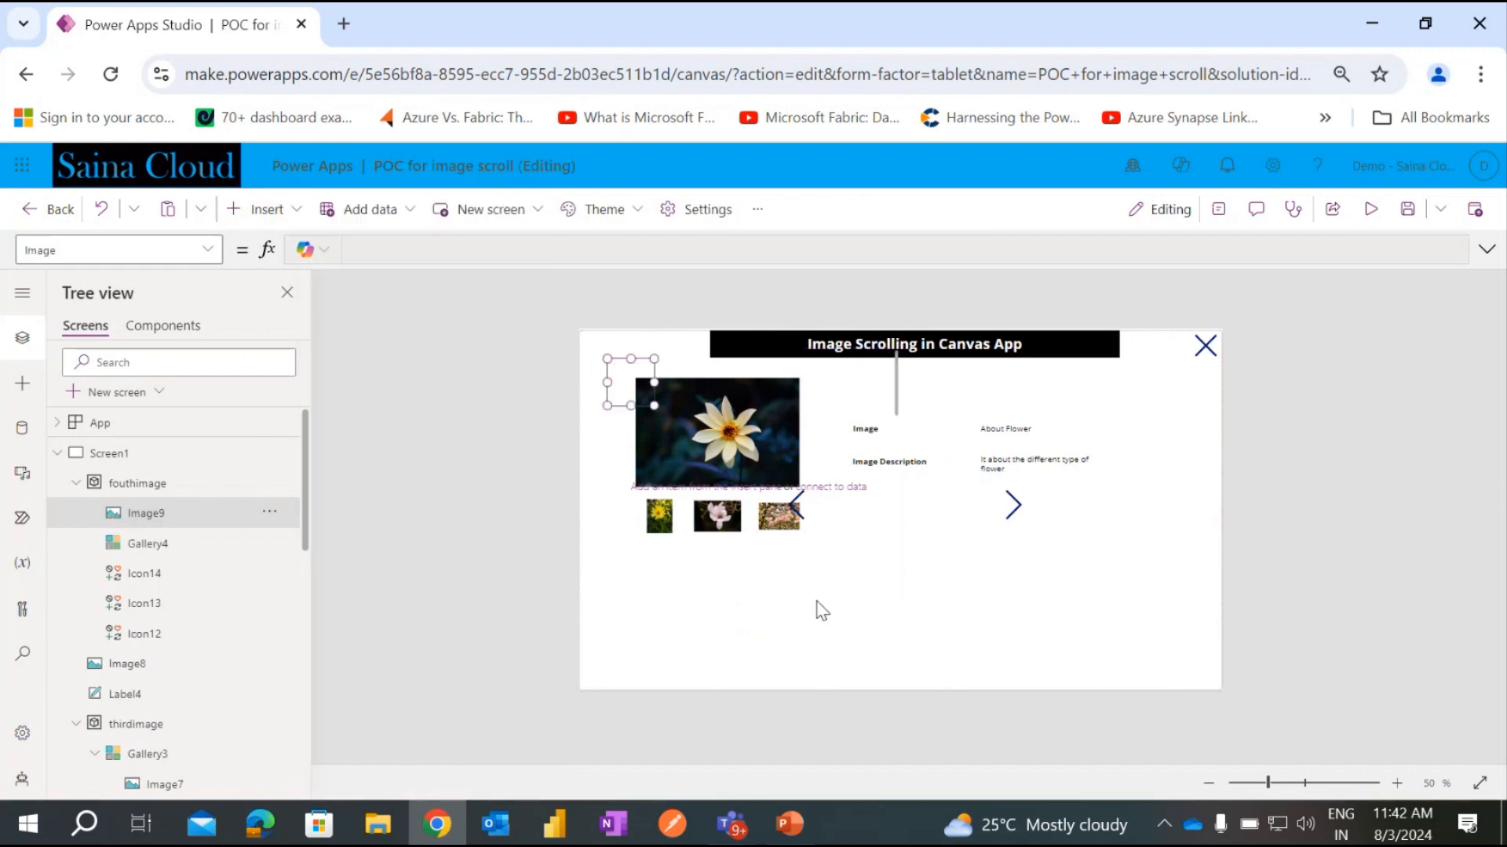
Move Gallery4 between the Left and Right icons and narrow it to fit the space.
left_click(126, 543)
left_click_drag(604, 445, 853, 494)
left_click_drag(1123, 533, 1004, 534)
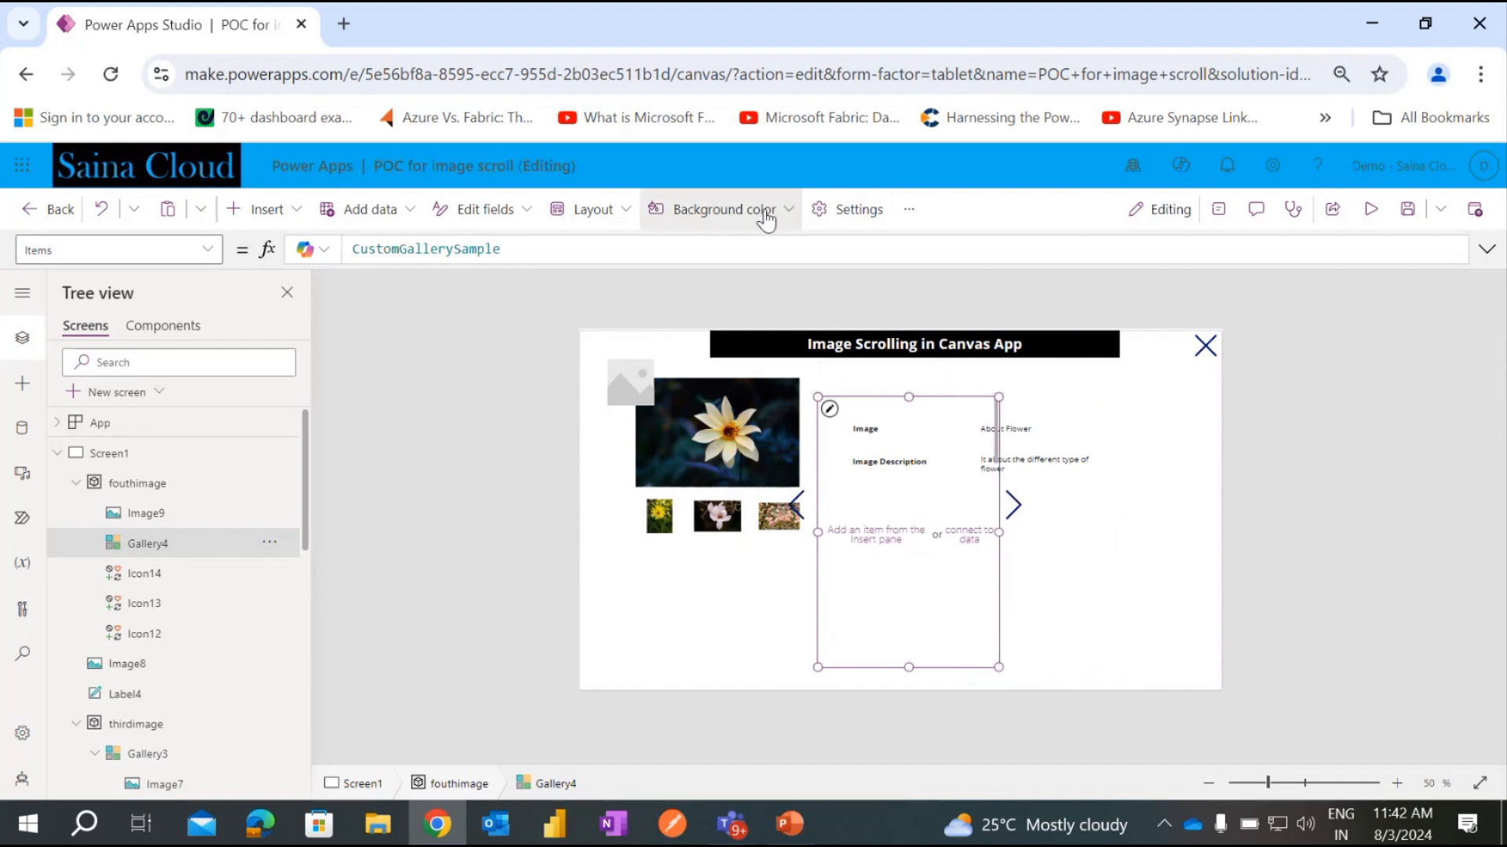
left_click(911, 209)
left_click(856, 208)
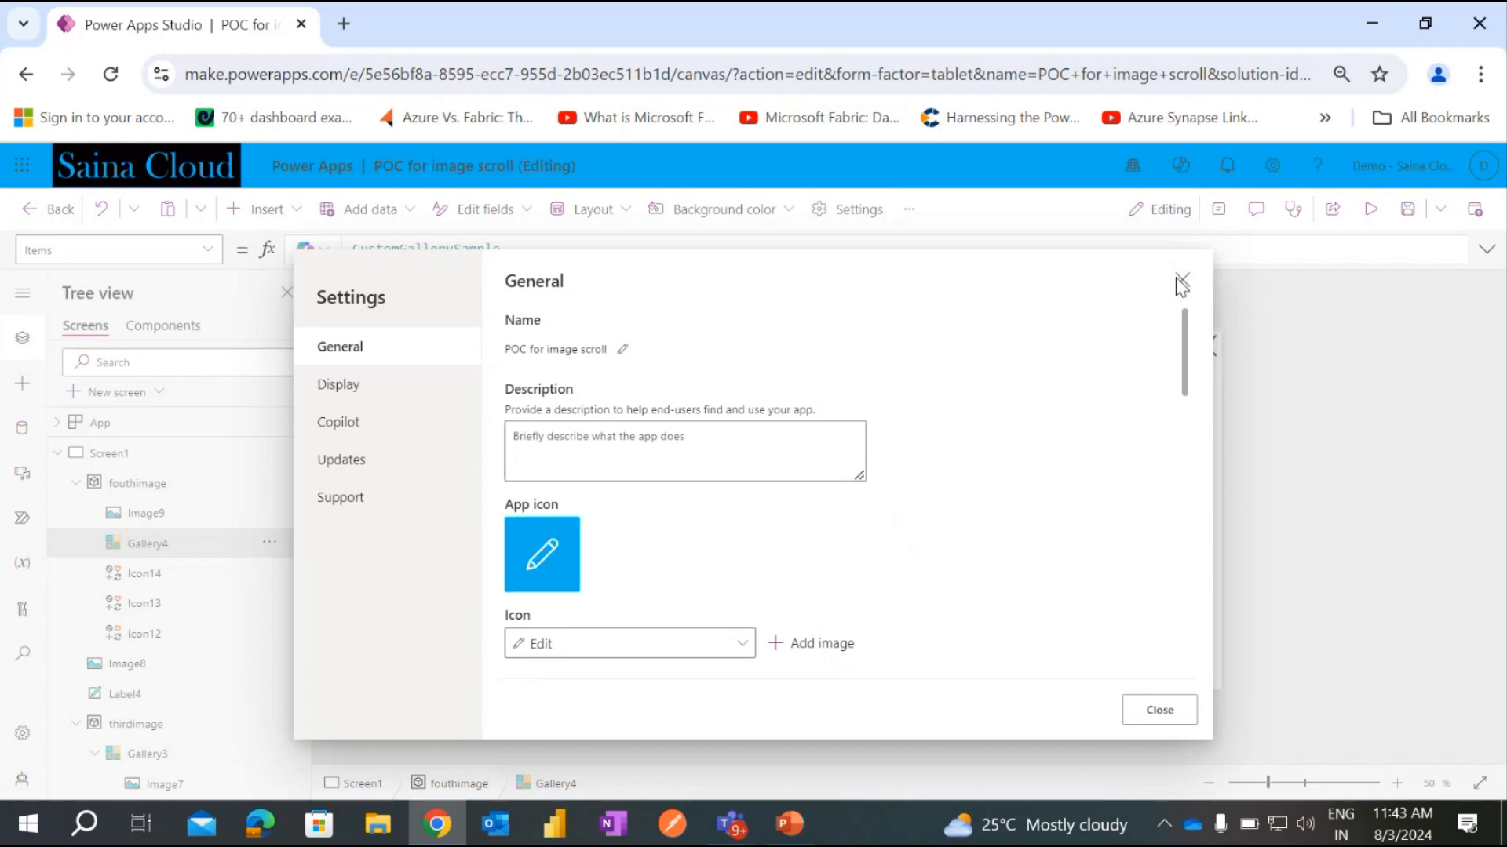
left_click(1180, 280)
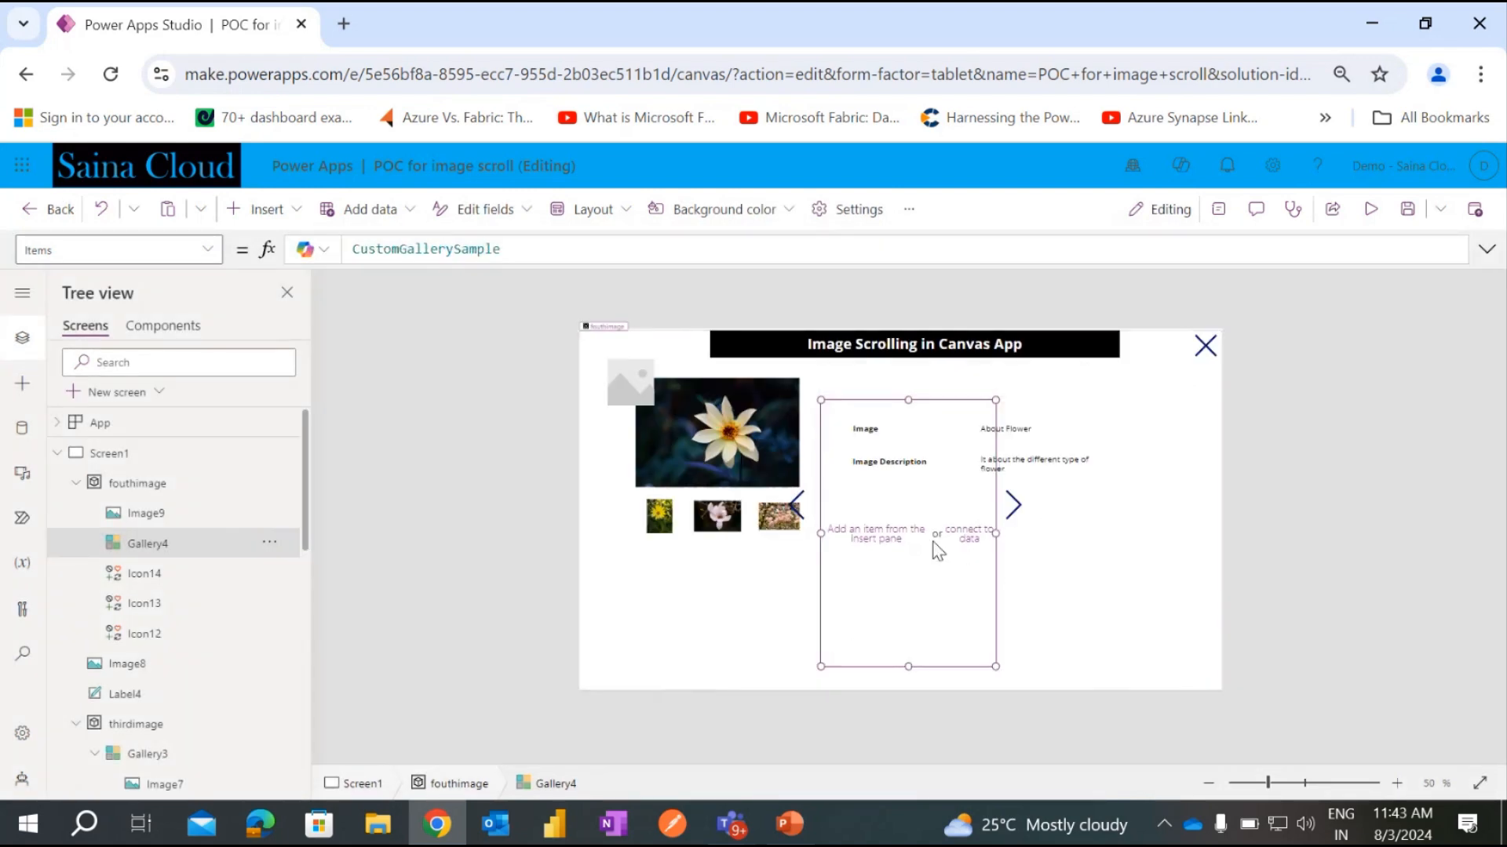
Delete the placeholder image that sits outside Gallery4 in the fouthimage container.
left_click(192, 516)
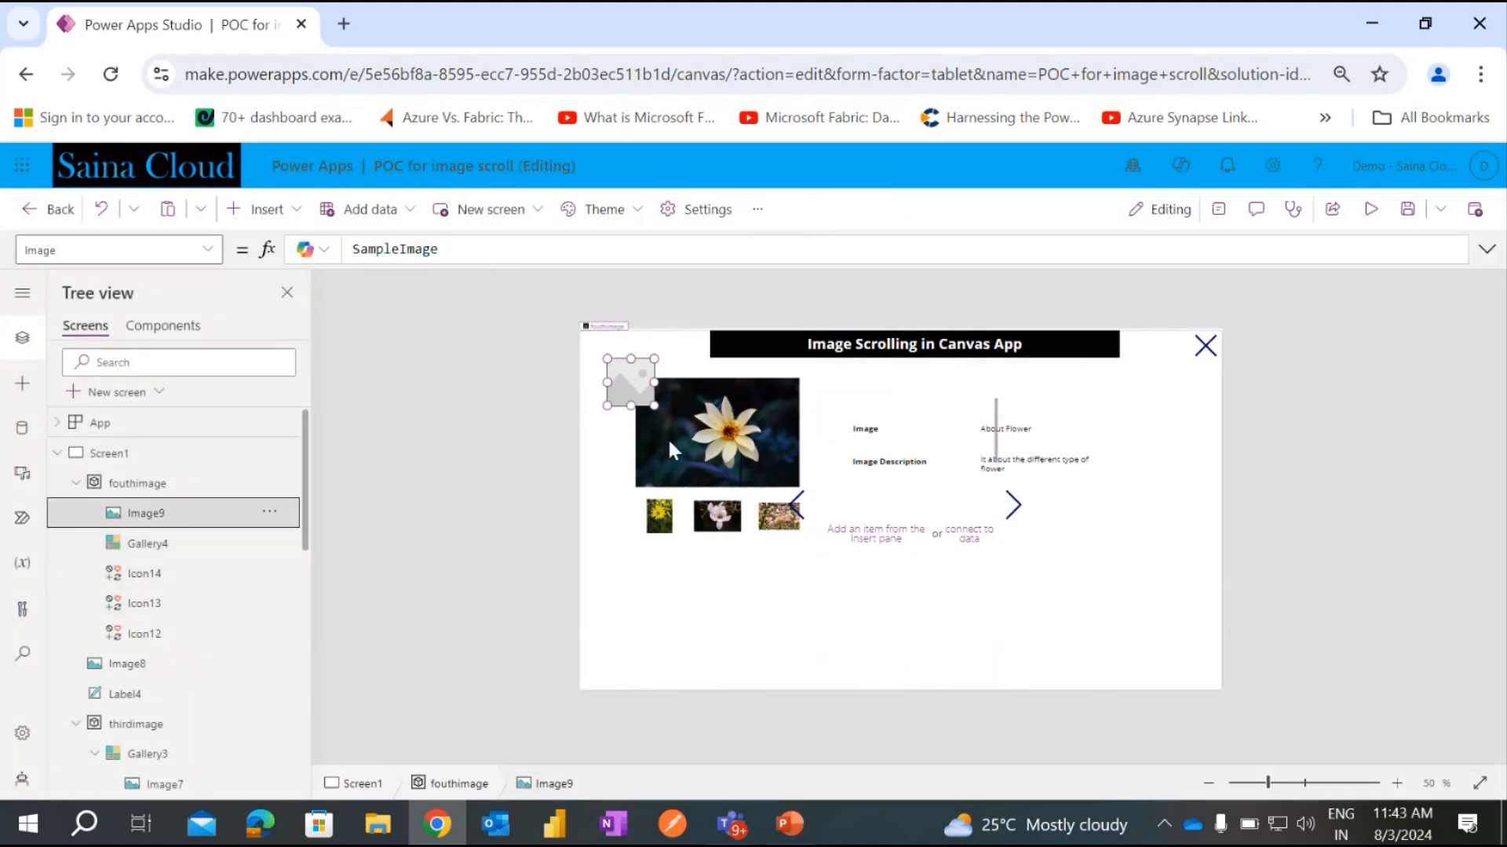
left_click(625, 389)
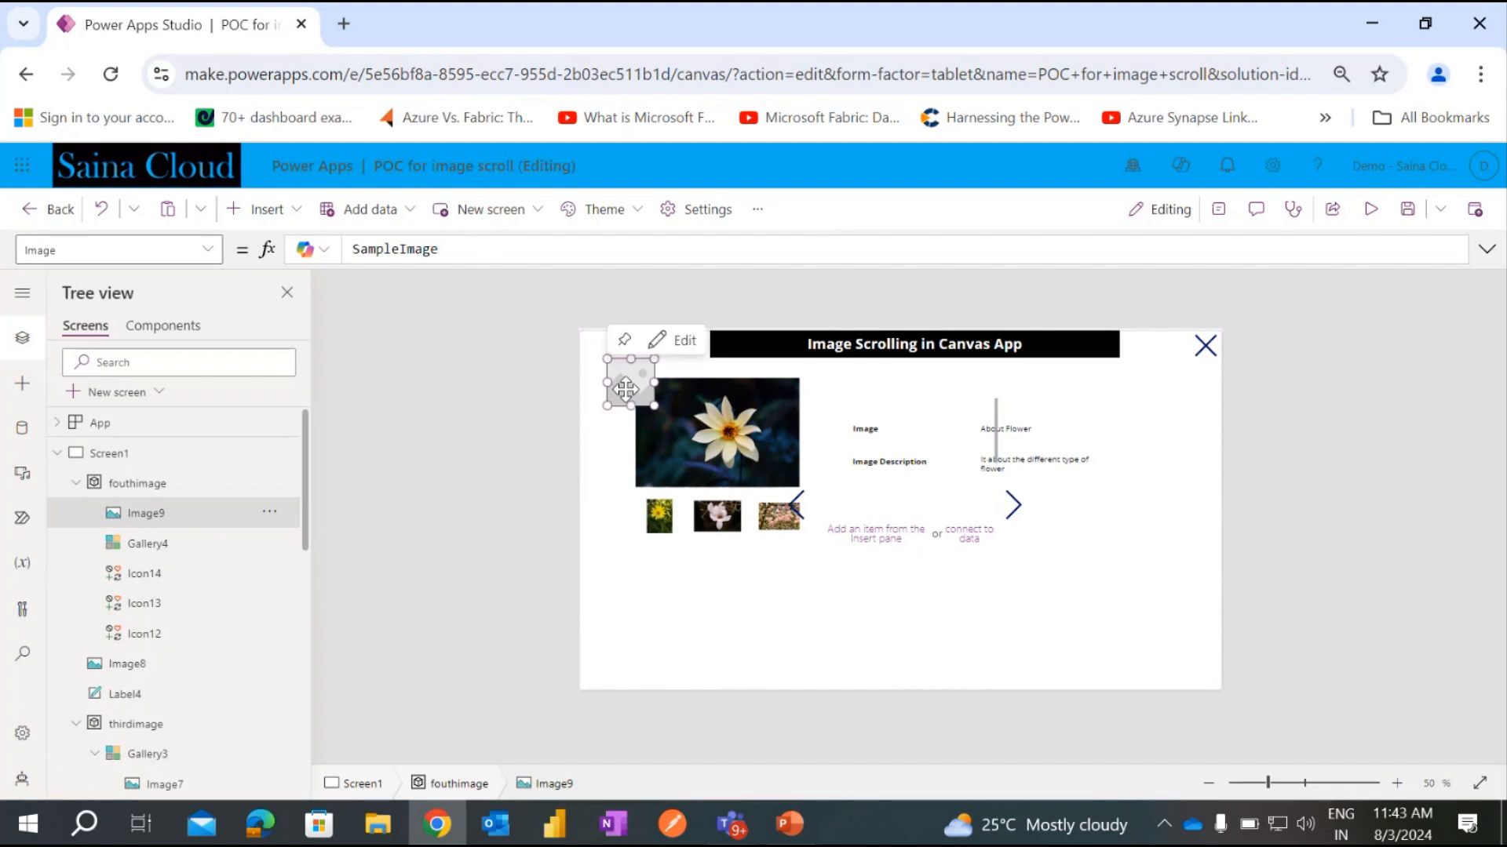
key("Delete")
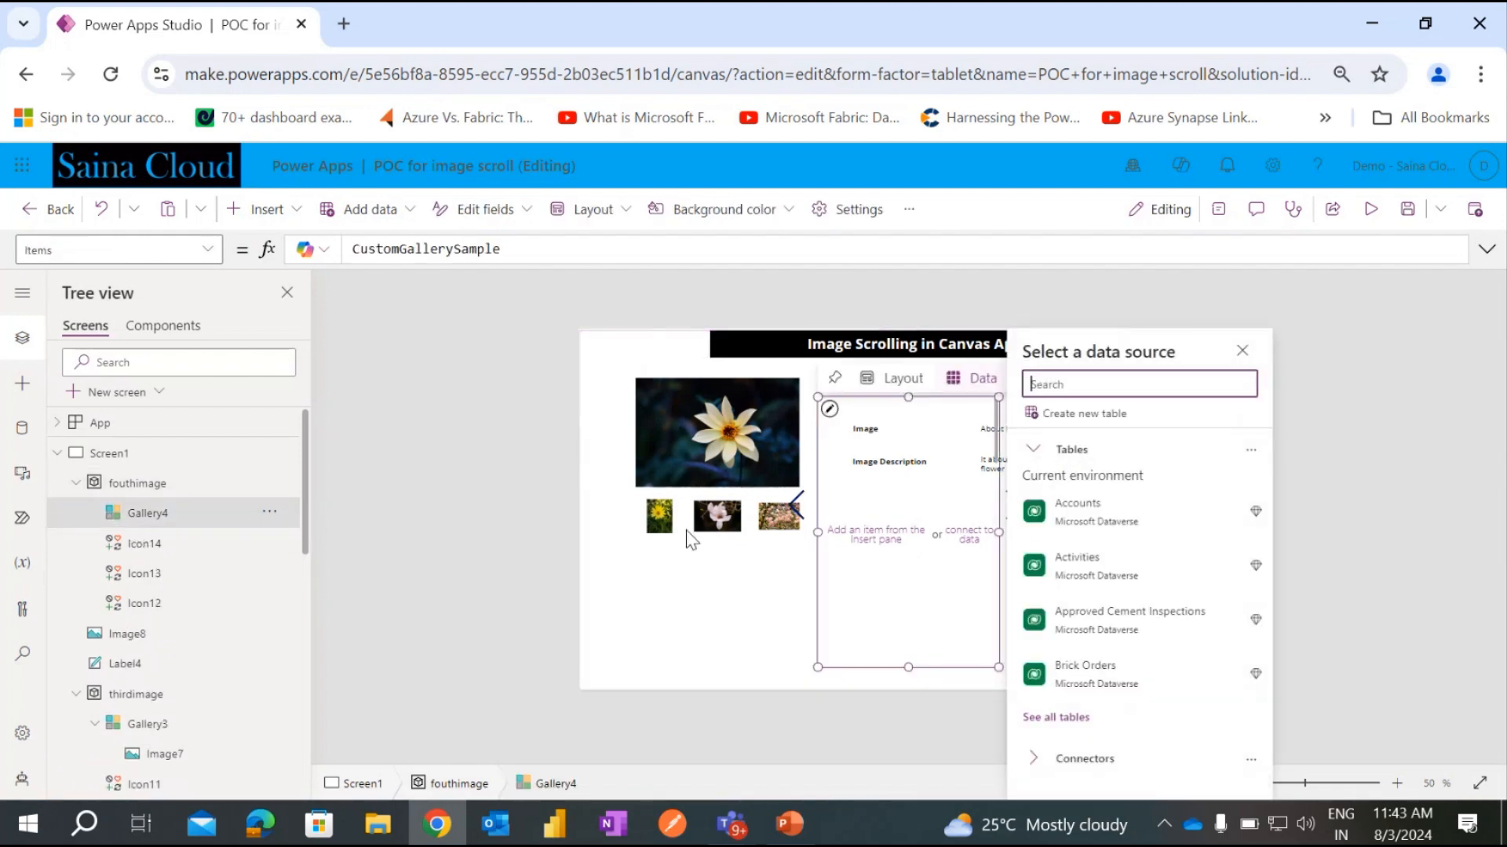
Insert an image inside the Gallery4 template and enlarge it to nearly the gallery's width.
left_click(831, 410)
left_click(299, 219)
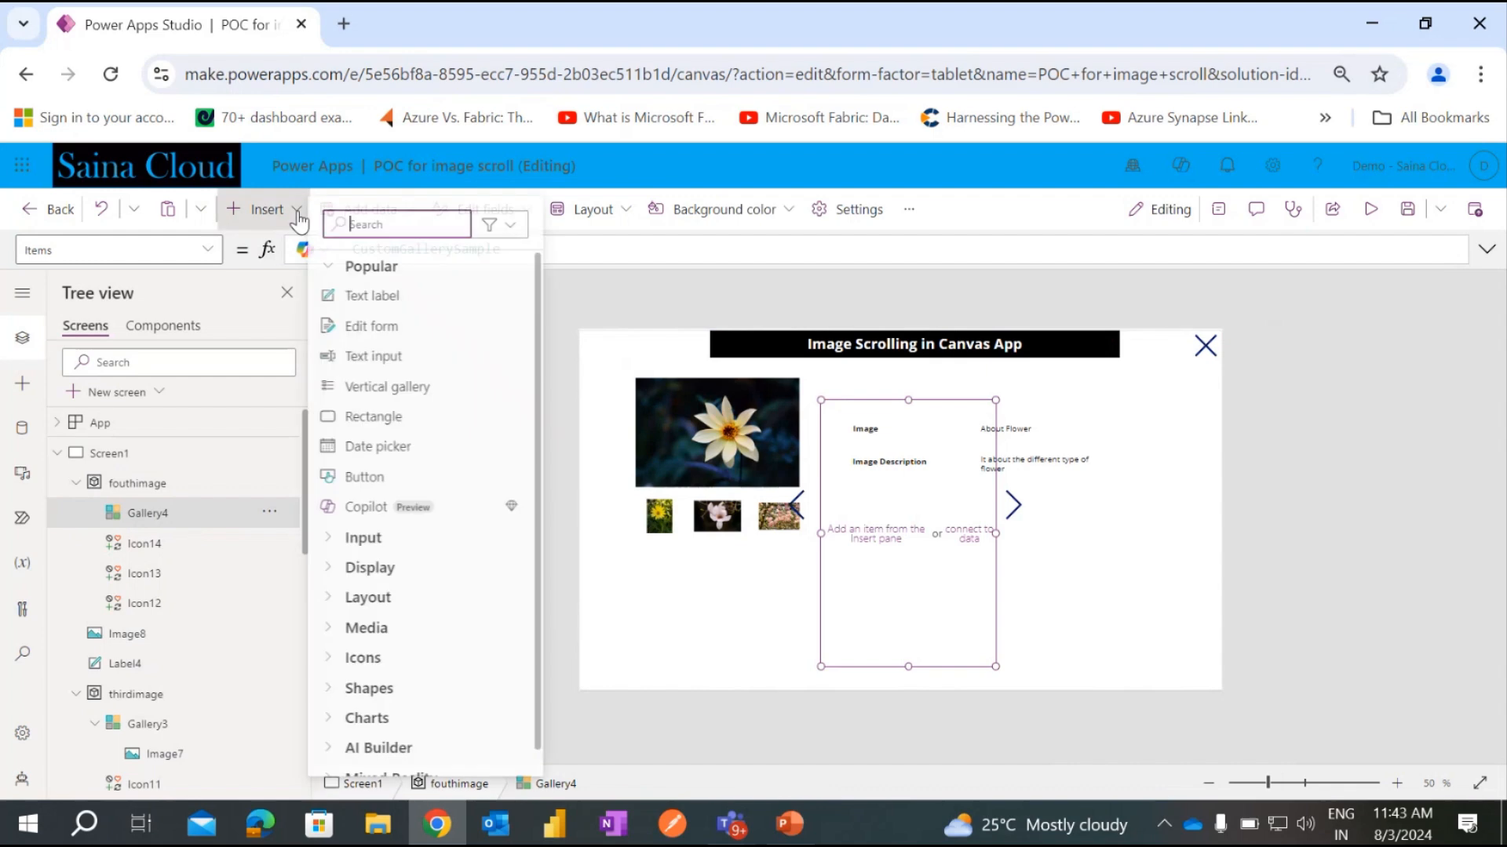
type("image")
left_click(365, 296)
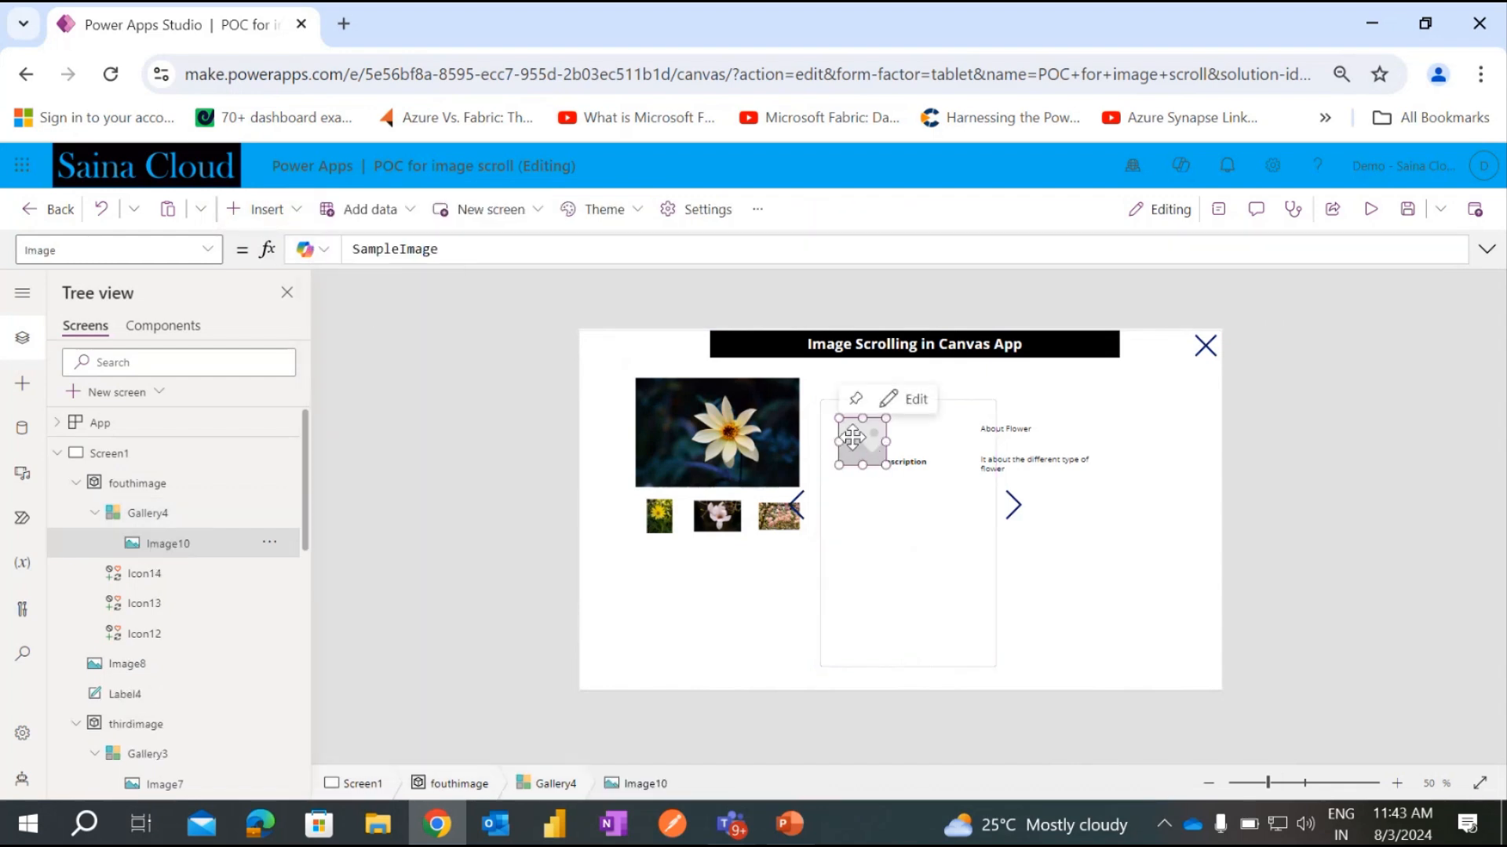
mouse_move(852, 436)
left_mouse_down()
mouse_move(884, 472)
mouse_move(863, 480)
mouse_move(838, 439)
left_mouse_up()
left_click_drag(909, 521, 977, 556)
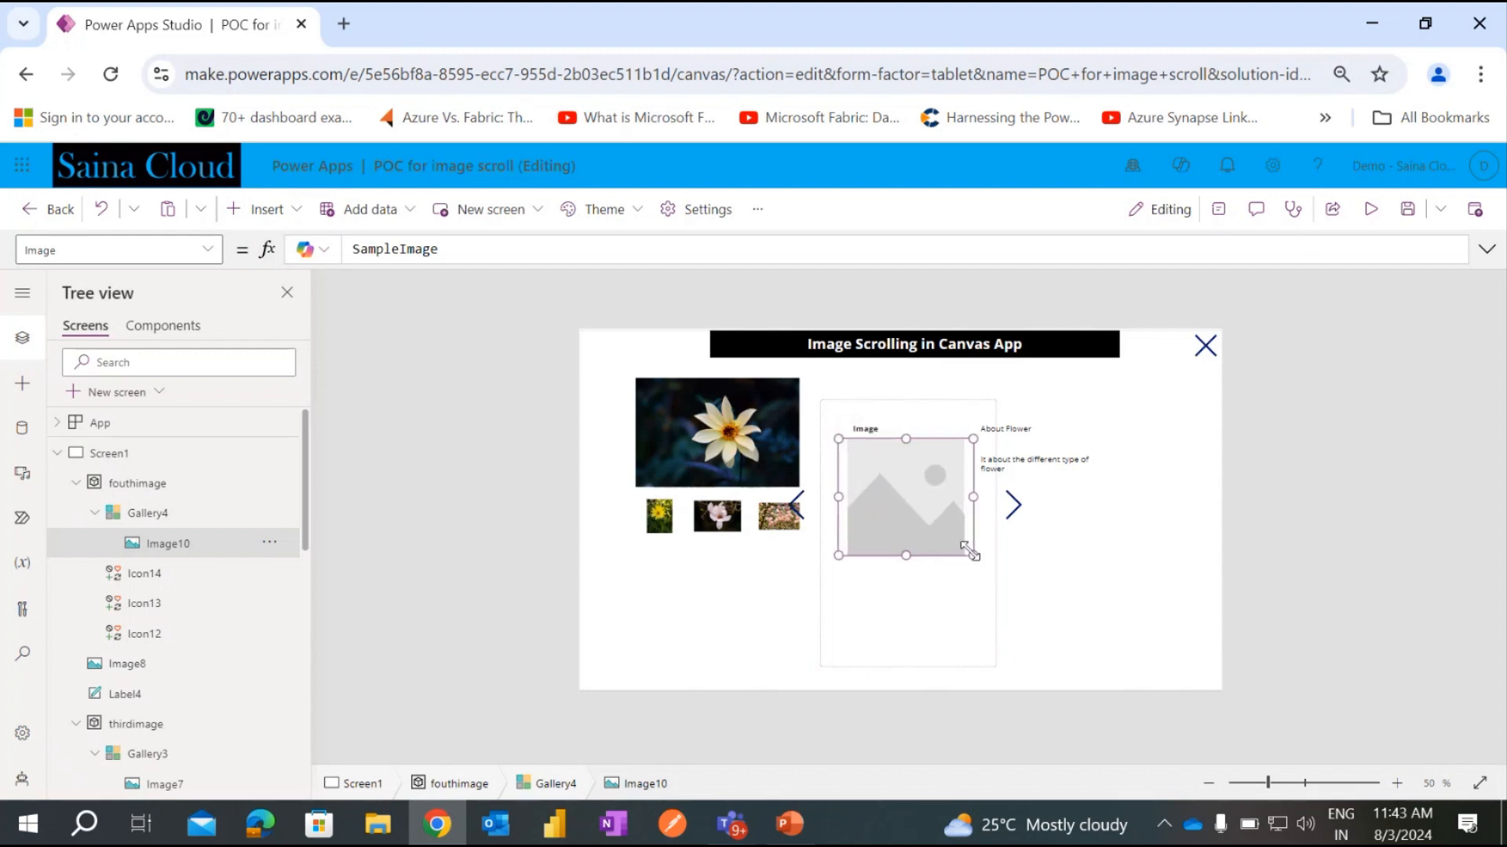
Set the gallery image's Image property to "4" and extend its lower edge slightly.
left_click_drag(443, 249, 351, 249)
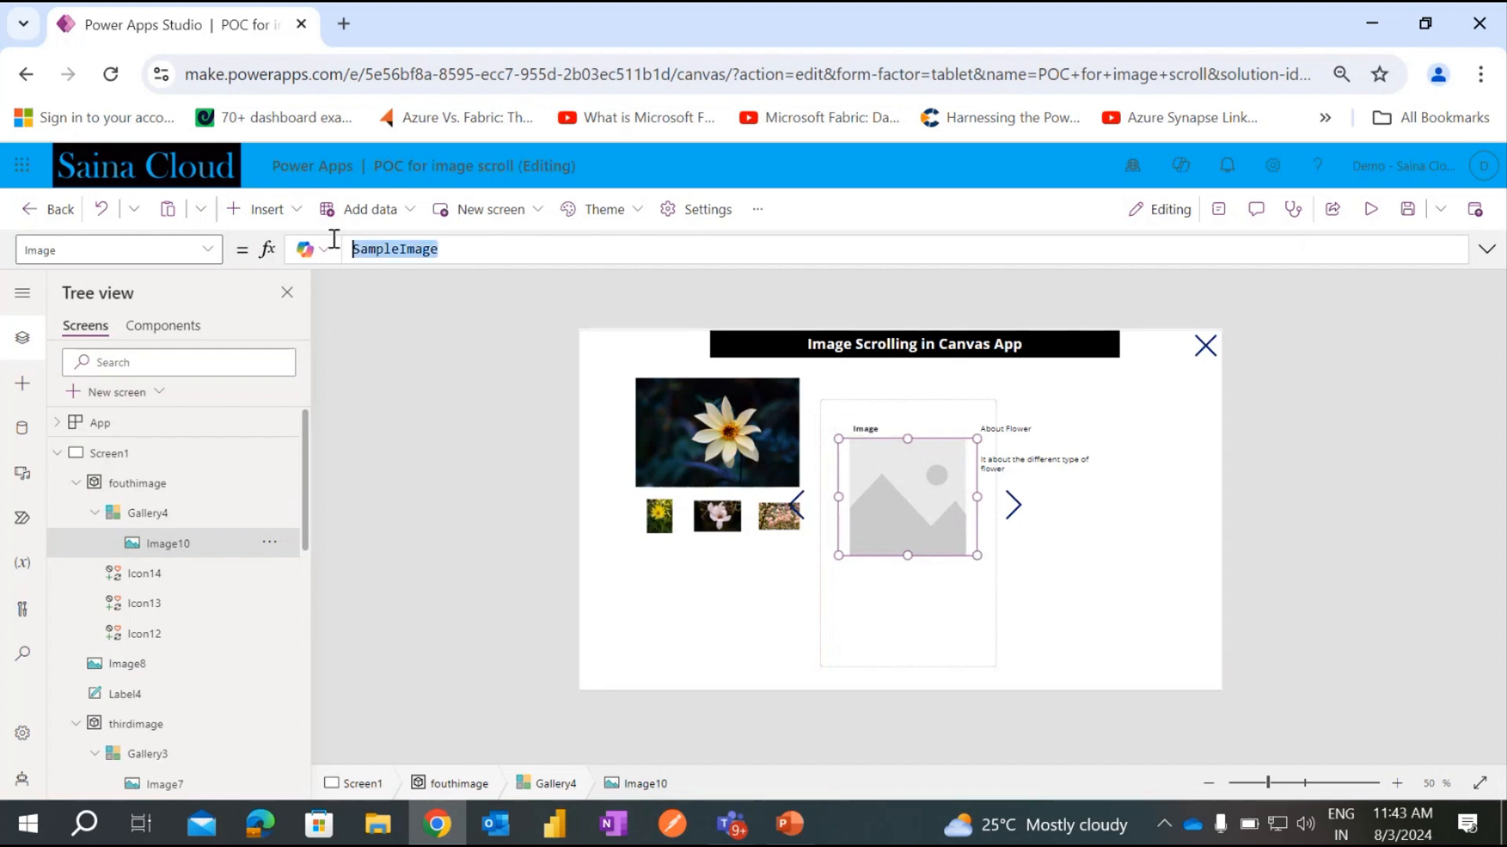
type("4")
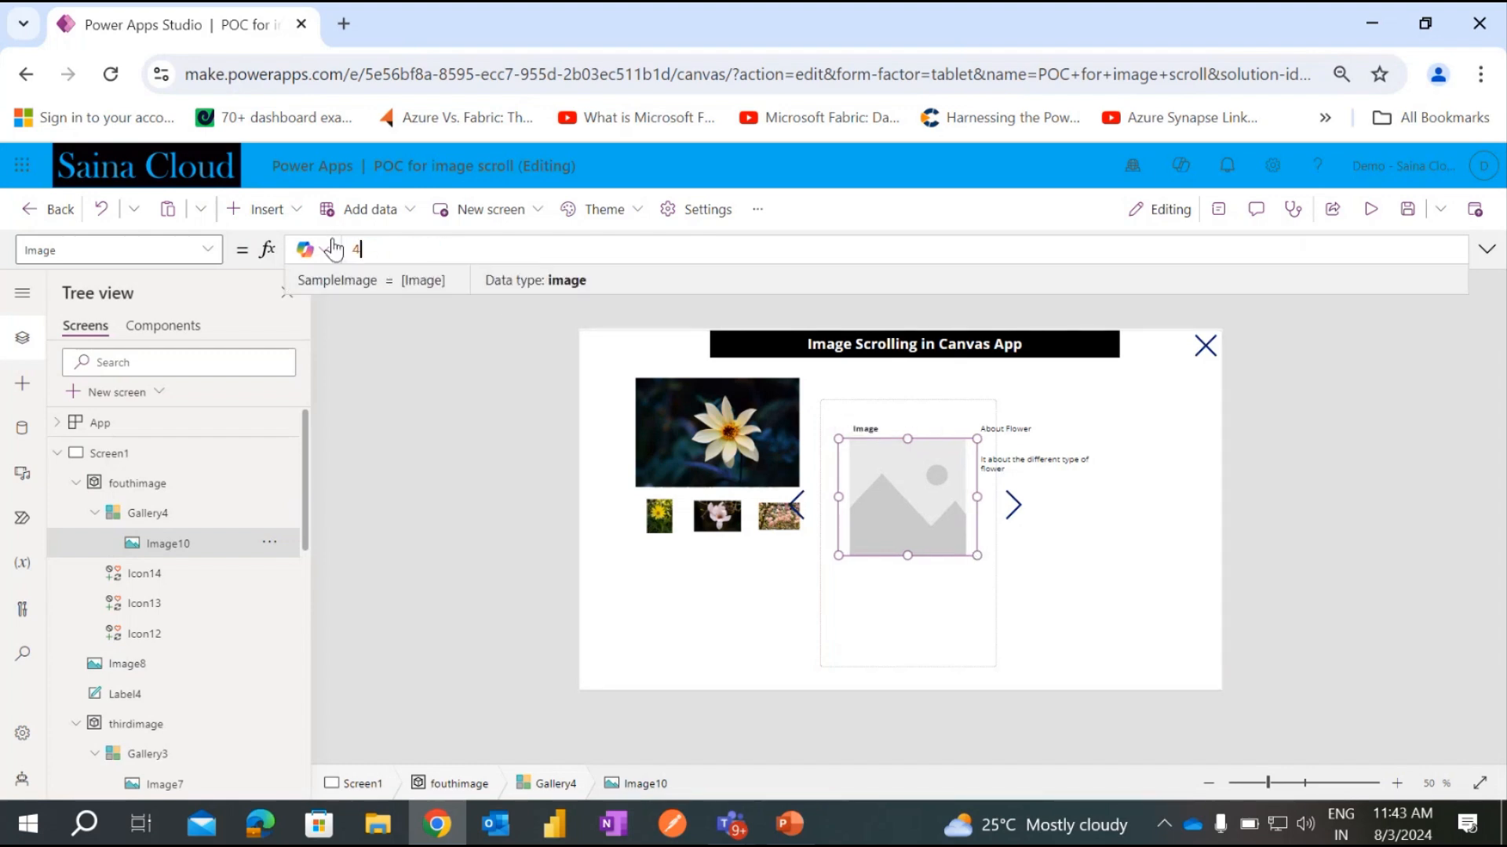
type("\"\"")
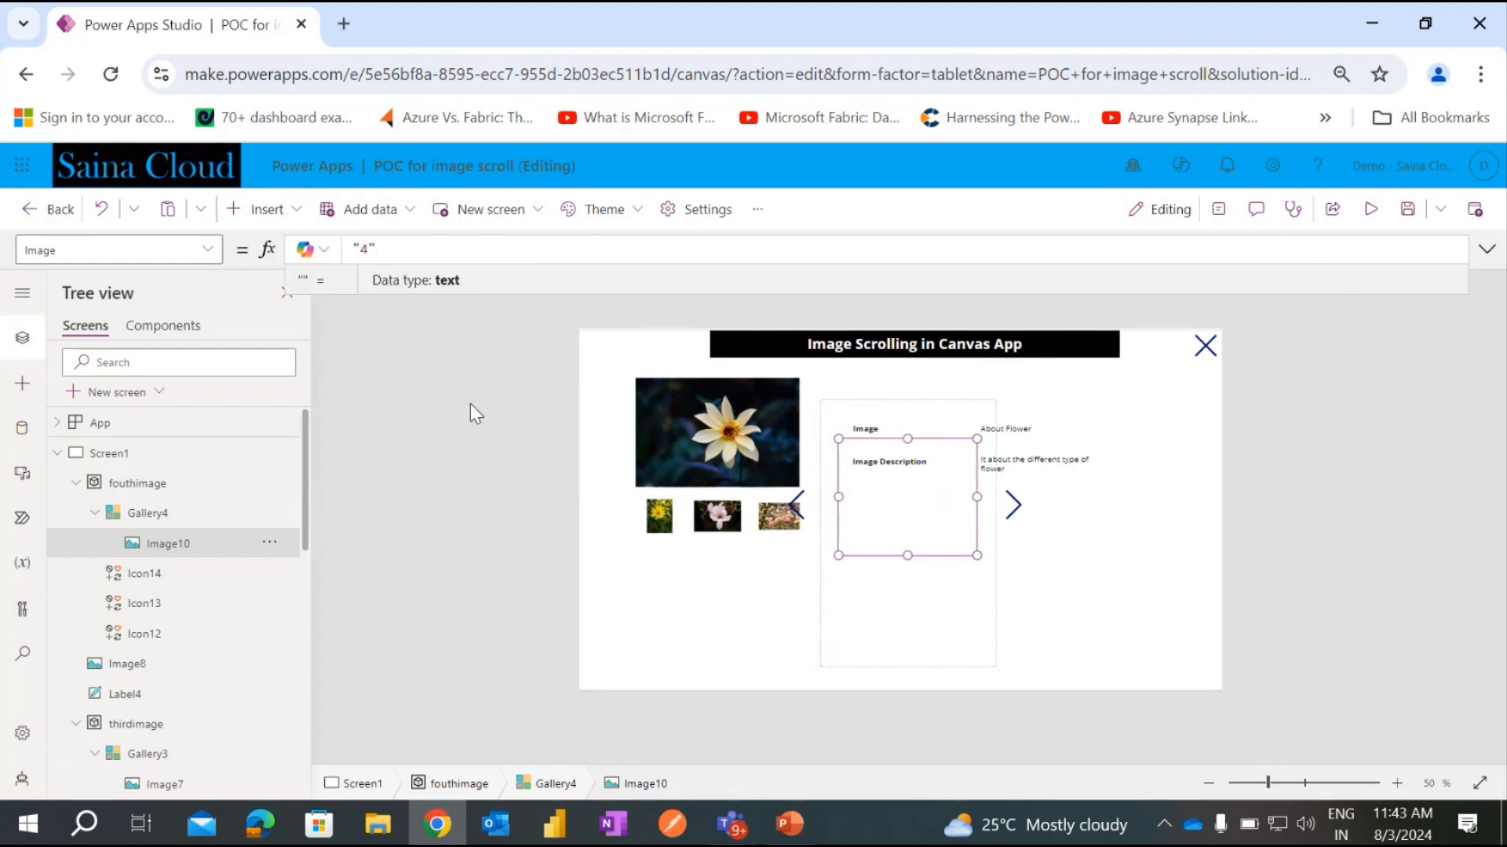
left_click(458, 478)
left_click(900, 493)
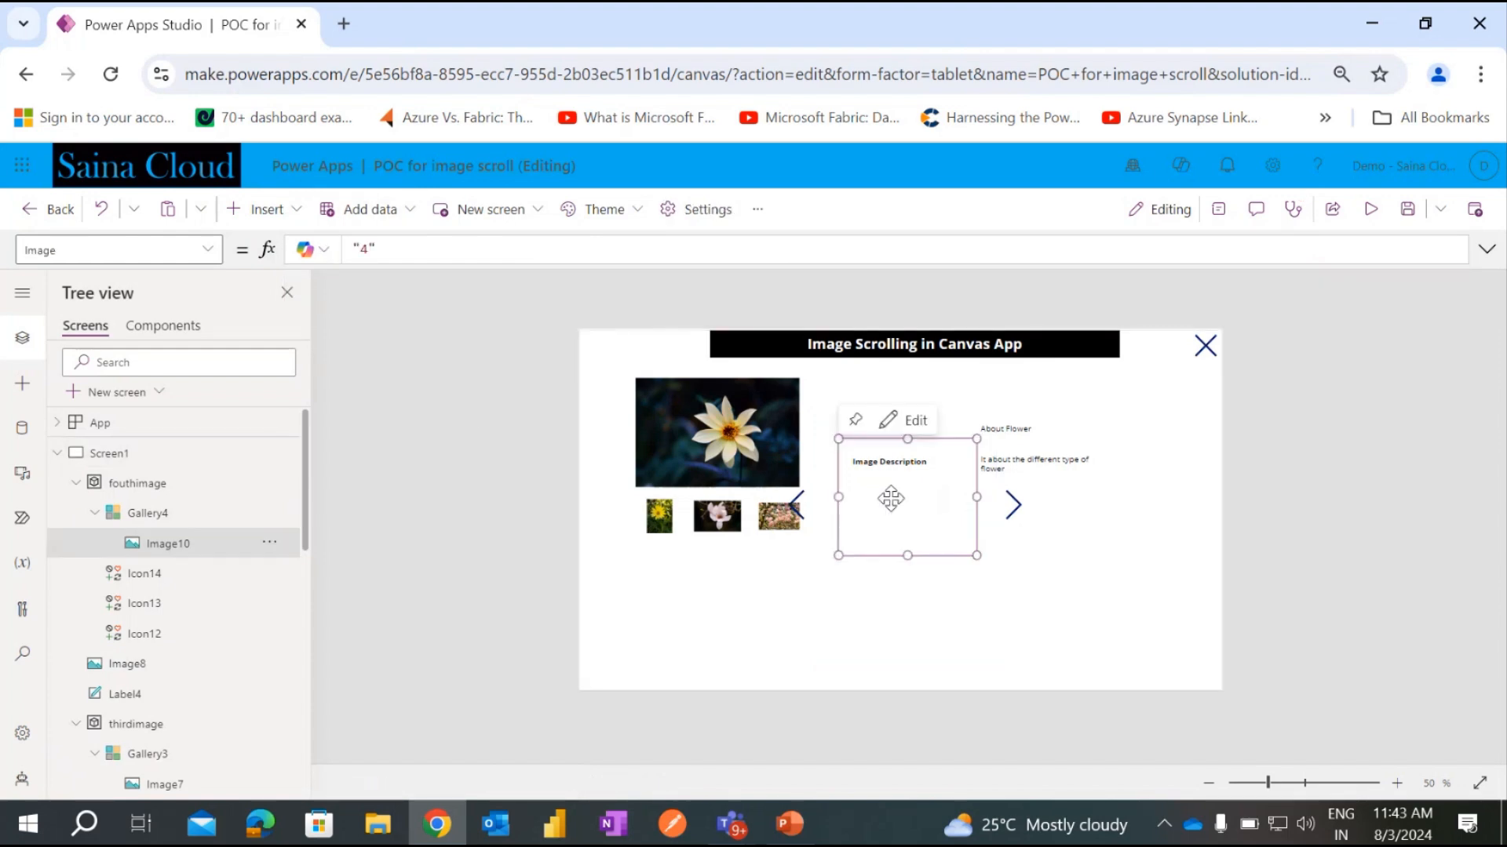
left_click_drag(906, 556, 907, 561)
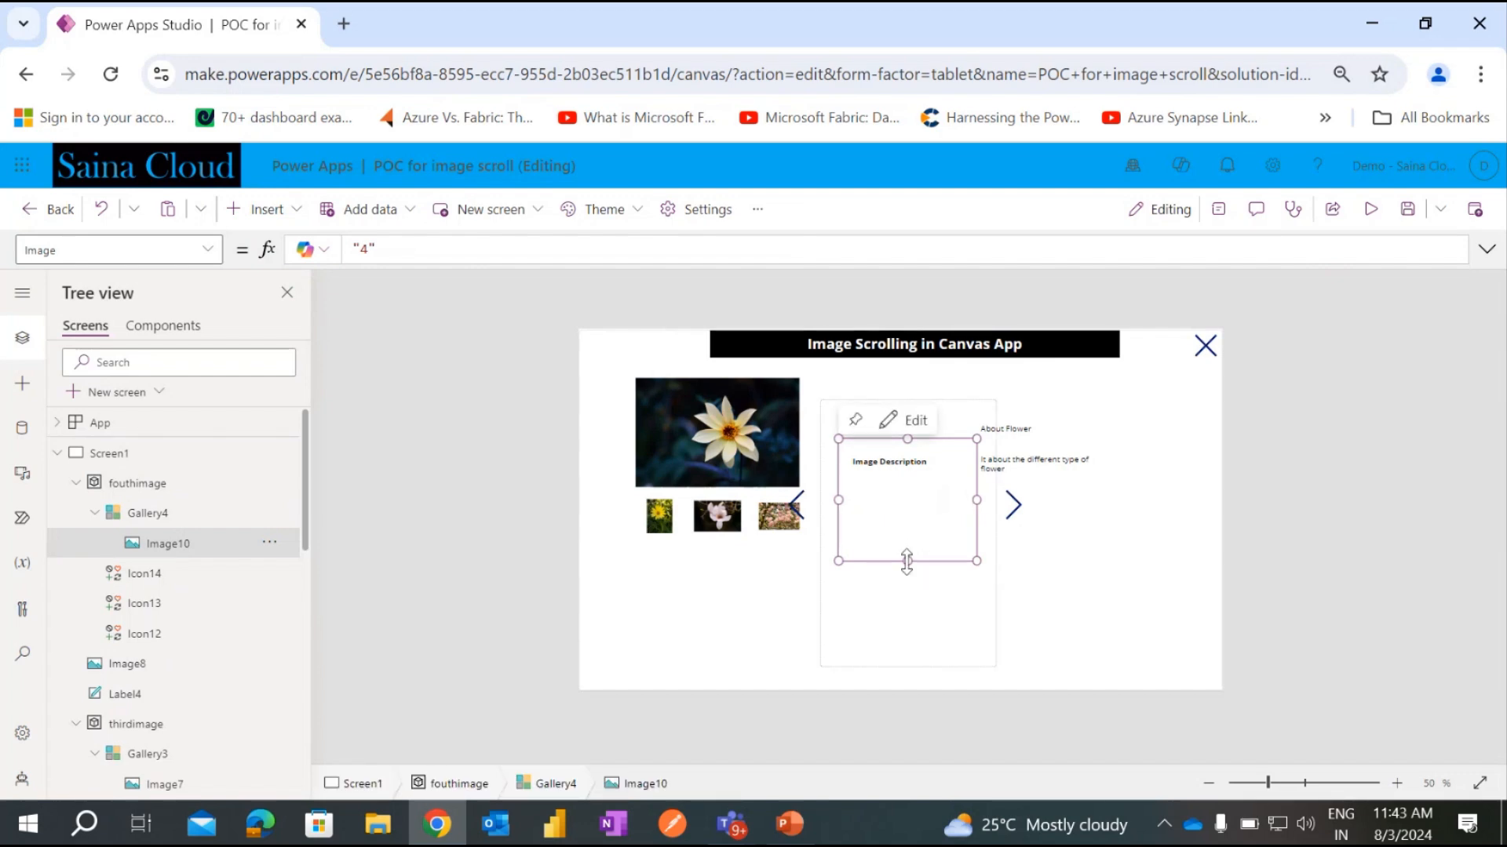
left_click(147, 514)
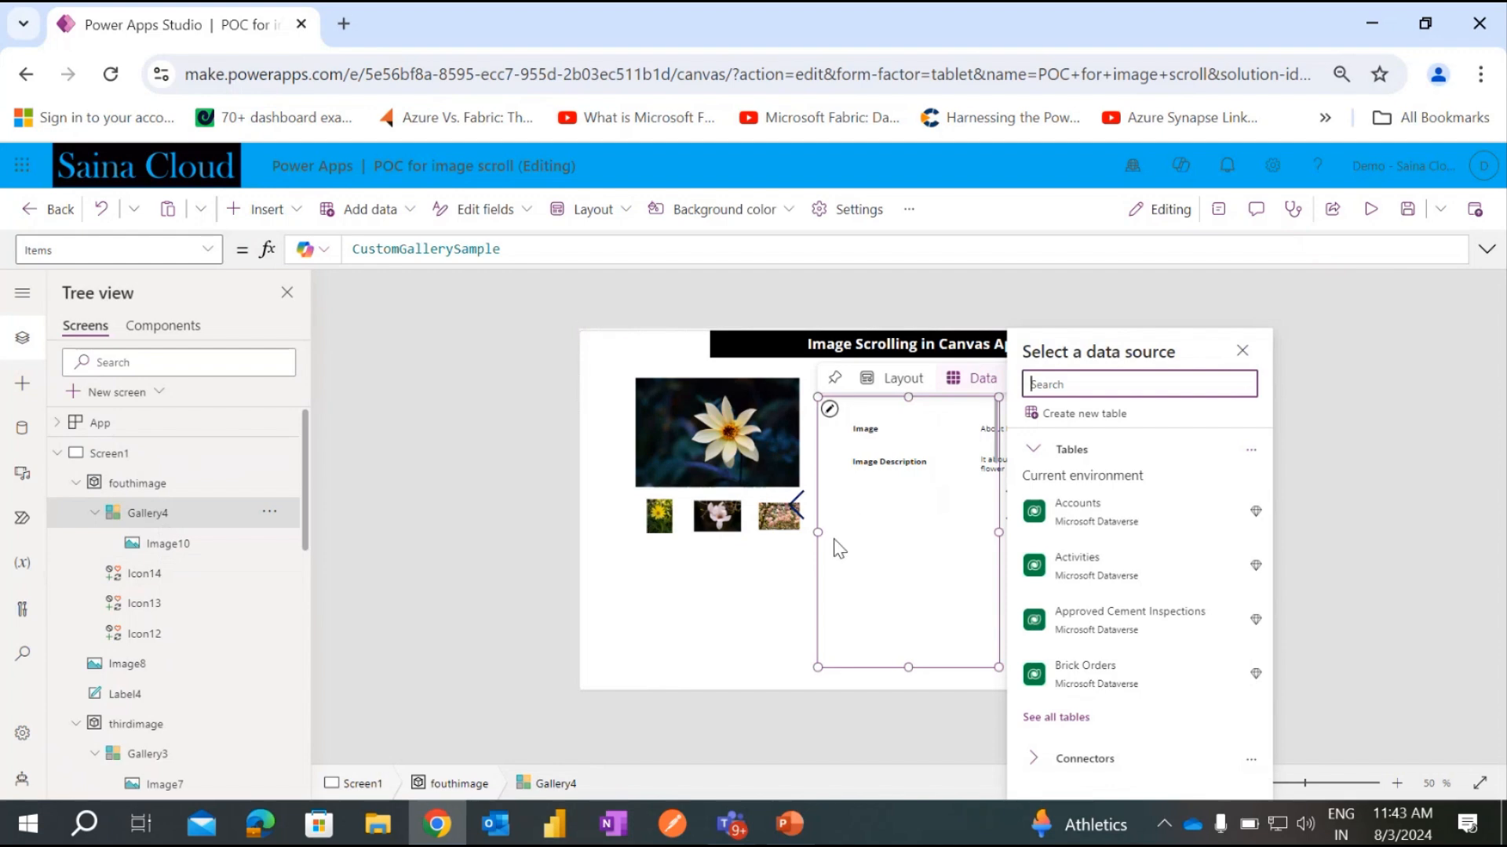
left_click(727, 591)
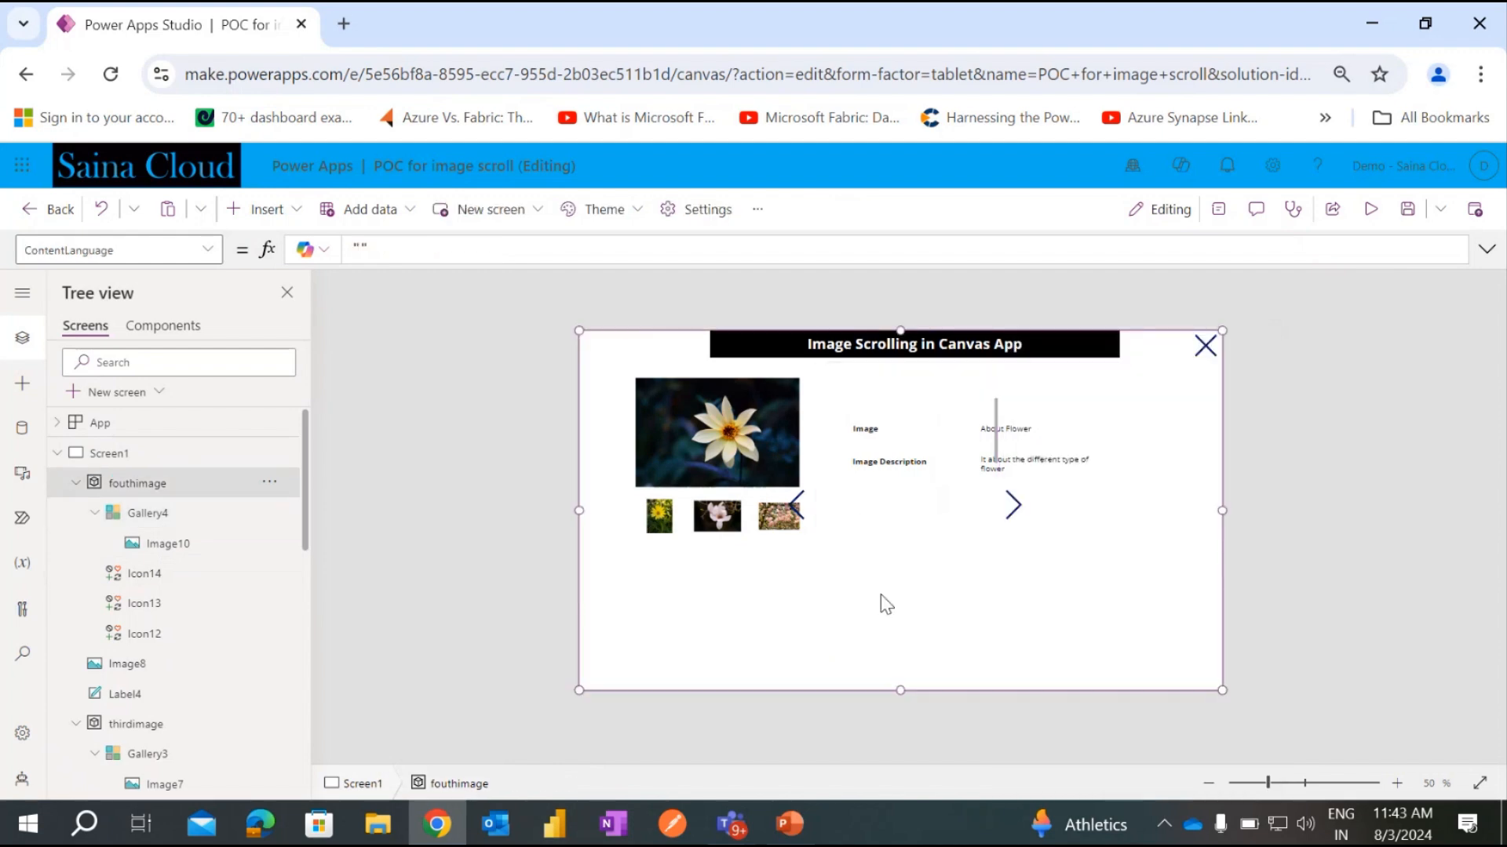
left_click(796, 512)
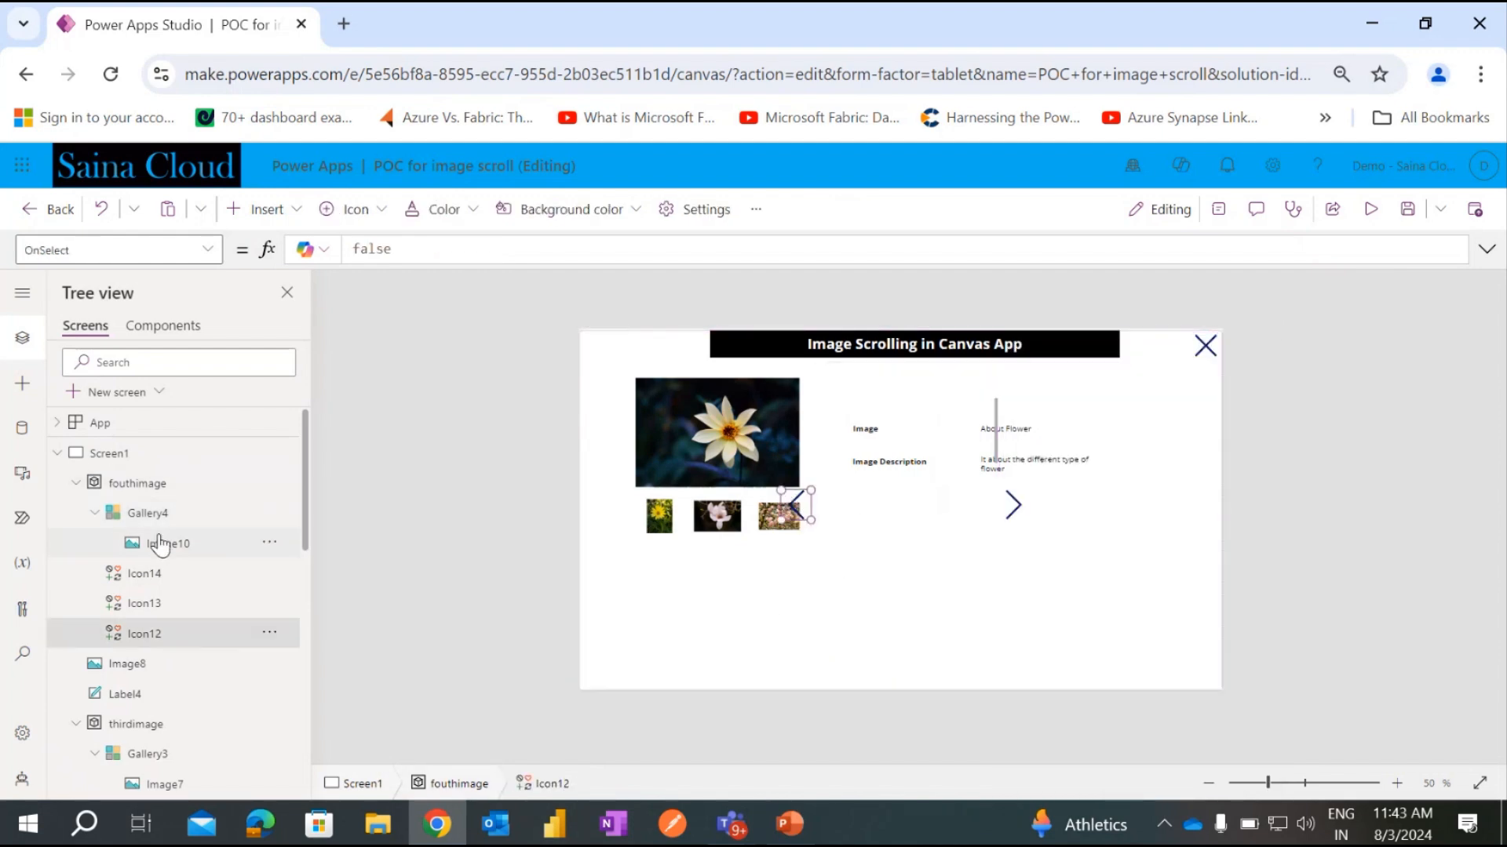
Set the Fill property of the fouthimage container to RGBA(169,169,169,0.75).
left_click(150, 485)
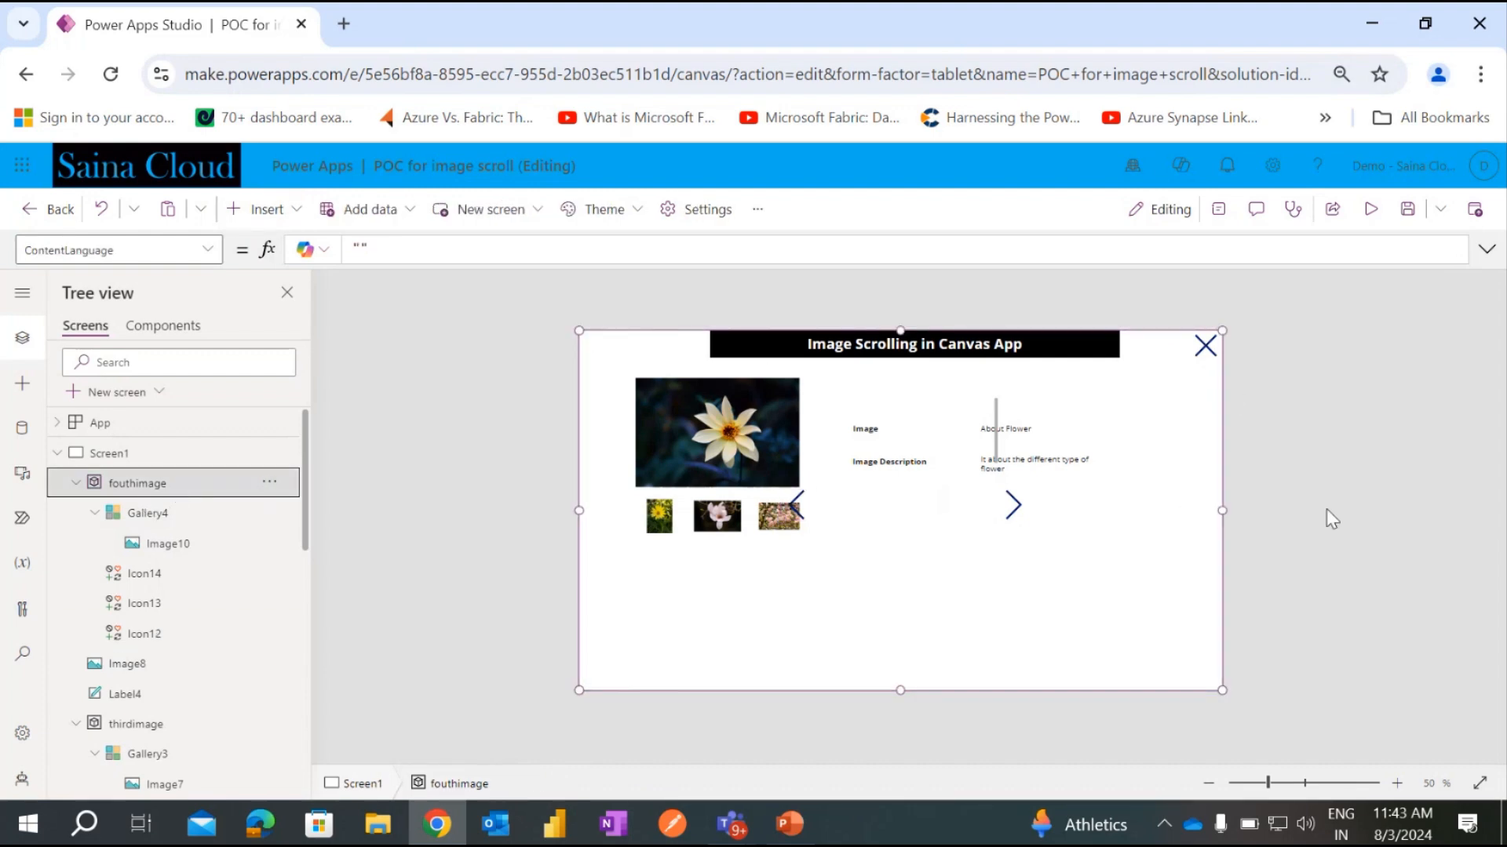
left_click(206, 250)
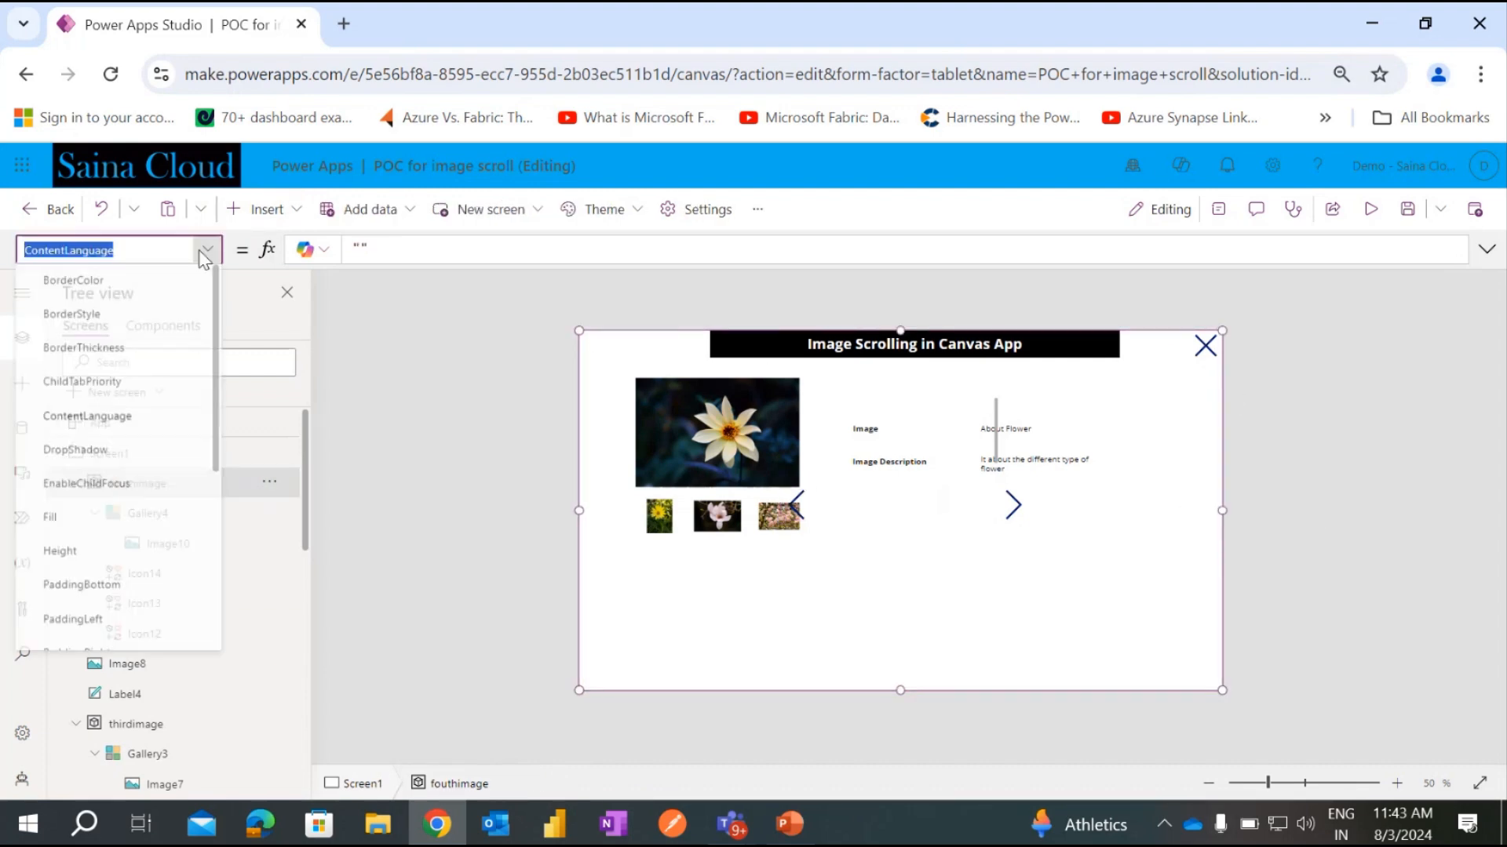
left_click(55, 520)
left_click_drag(480, 248, 392, 248)
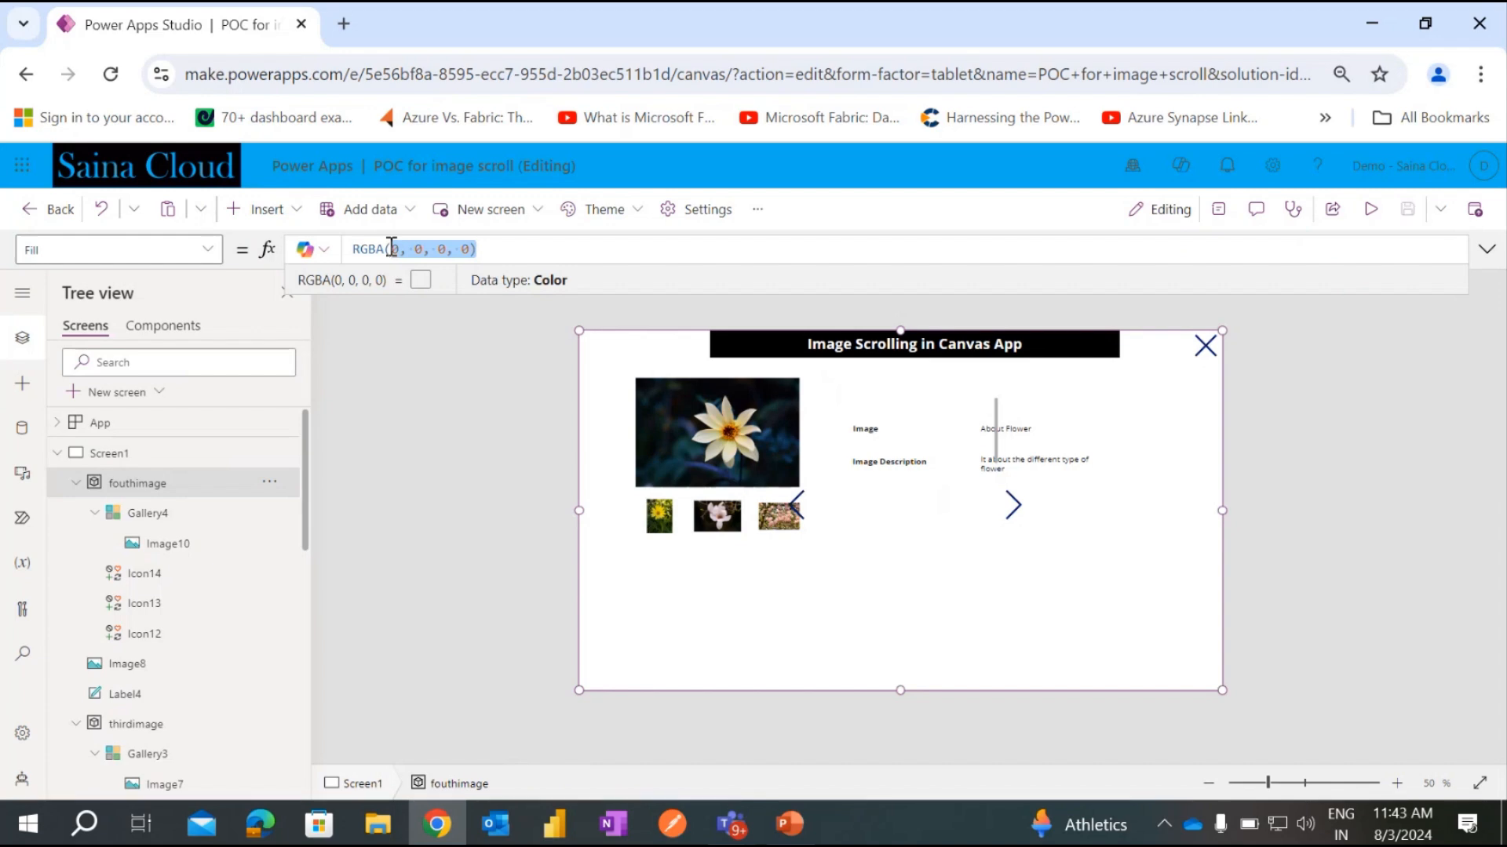
left_click_drag(511, 248, 394, 249)
key("BackSpace")
type("169,1")
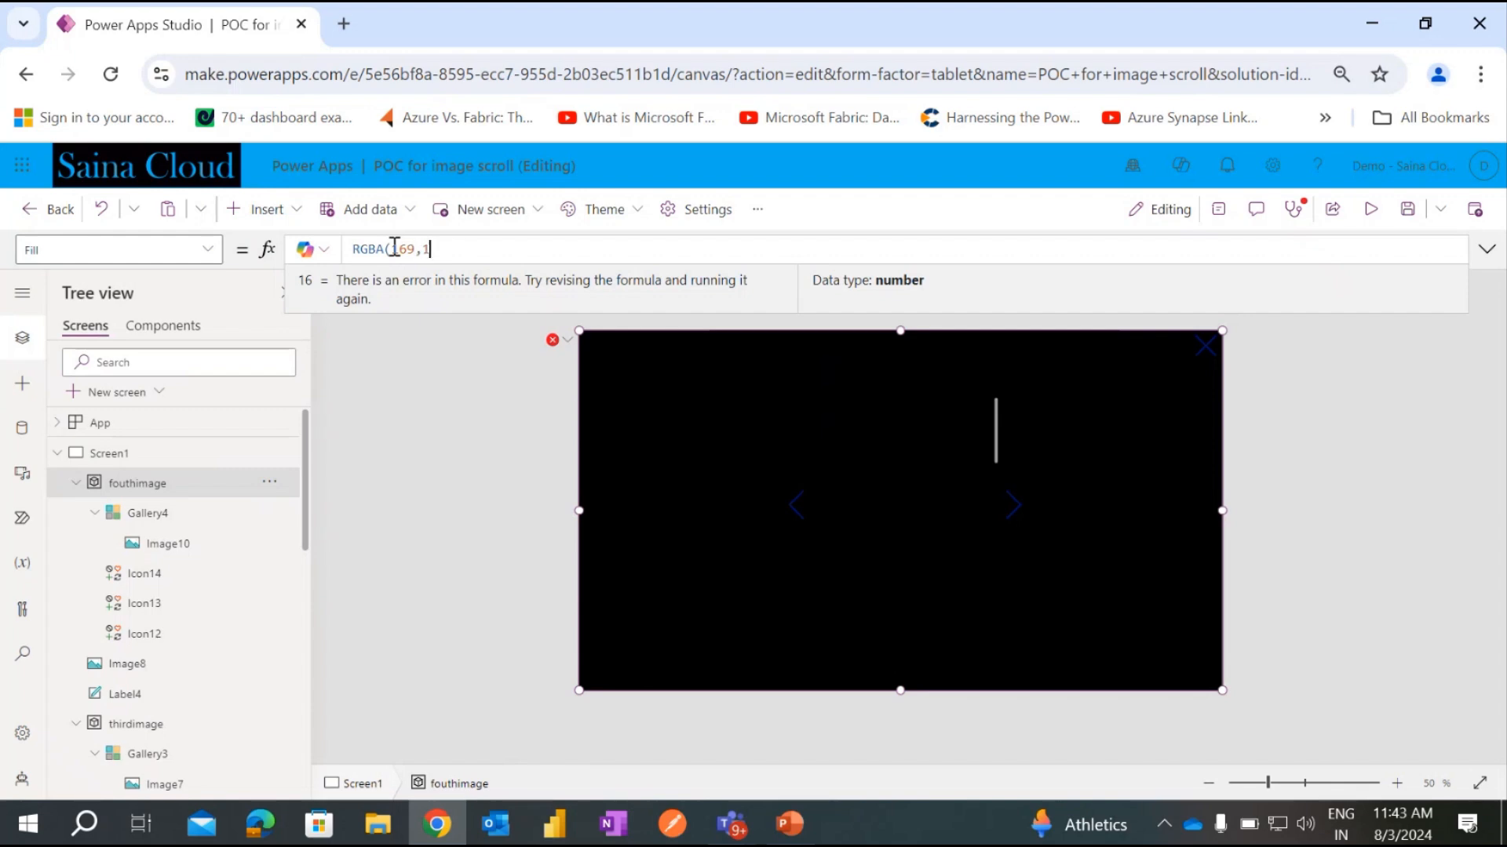
type("69,169,0.75)")
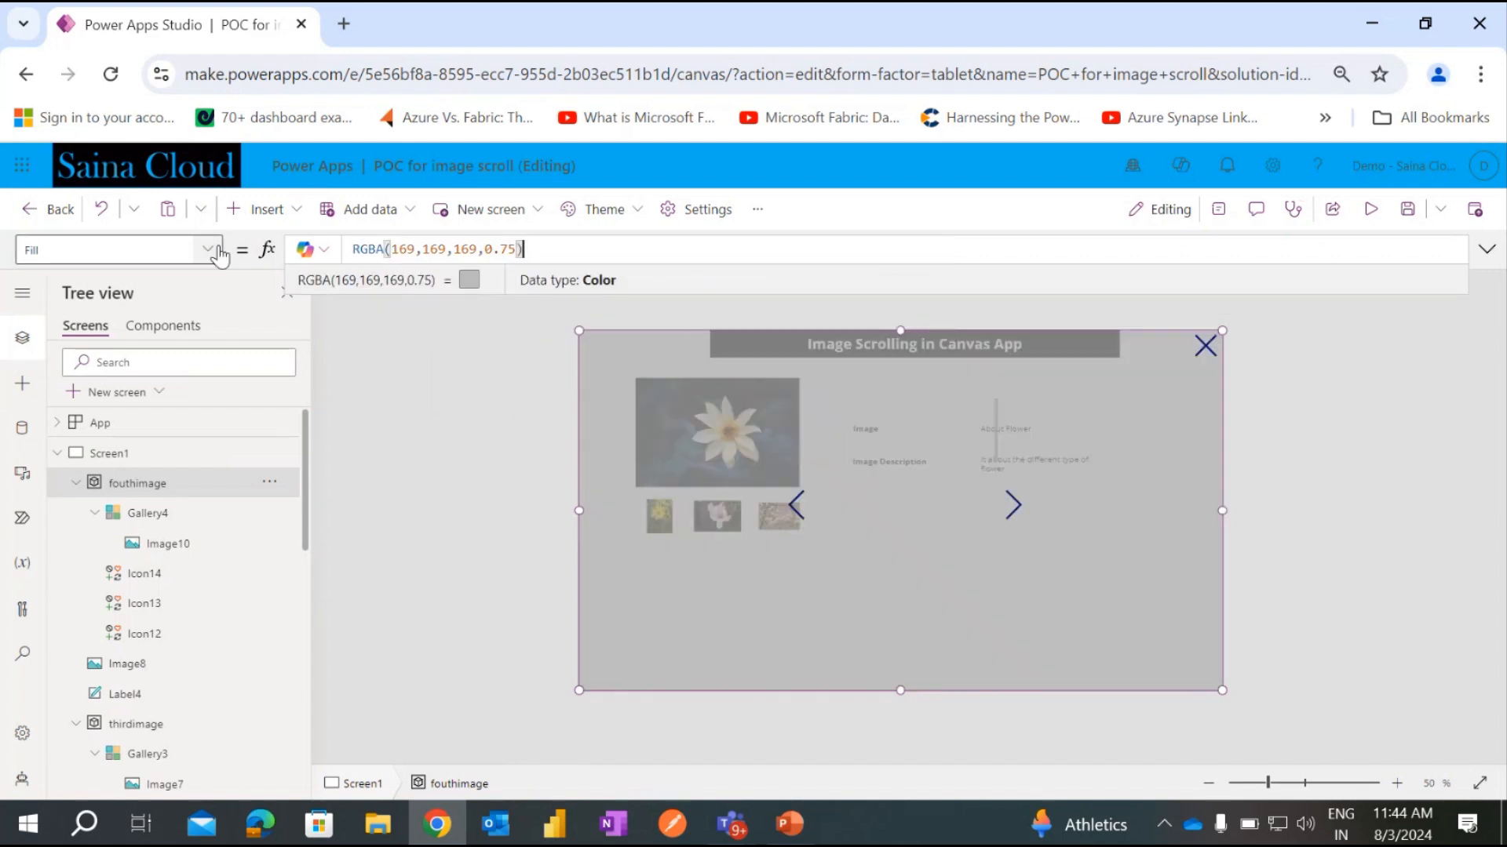
Set the Visible property of the fouthimage container to the variable fouthimagpopup.
left_click(208, 249)
scroll(78, 534, "down", 3)
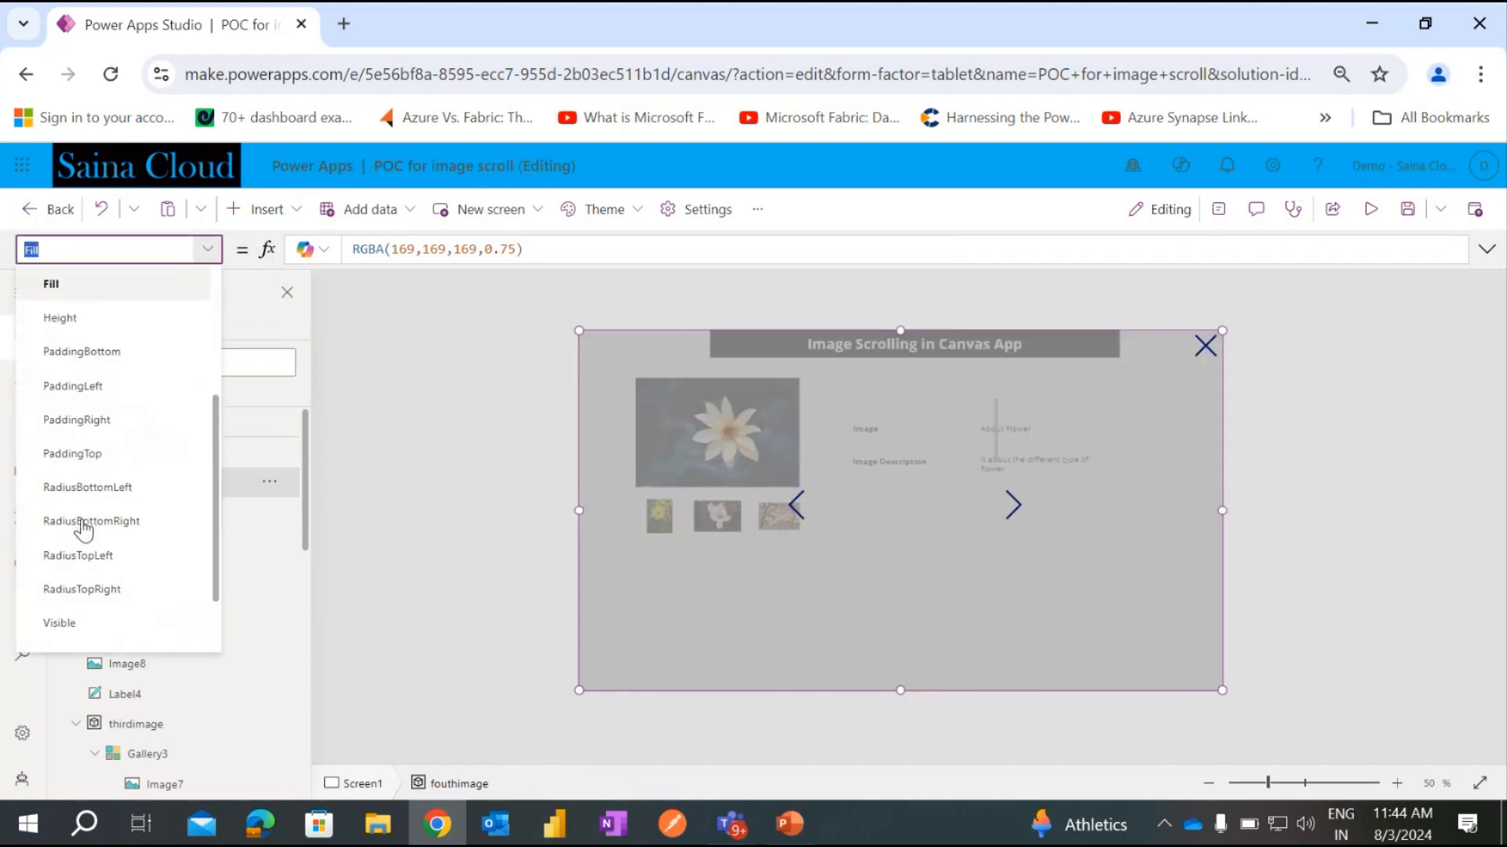
left_click(69, 621)
double_click(370, 249)
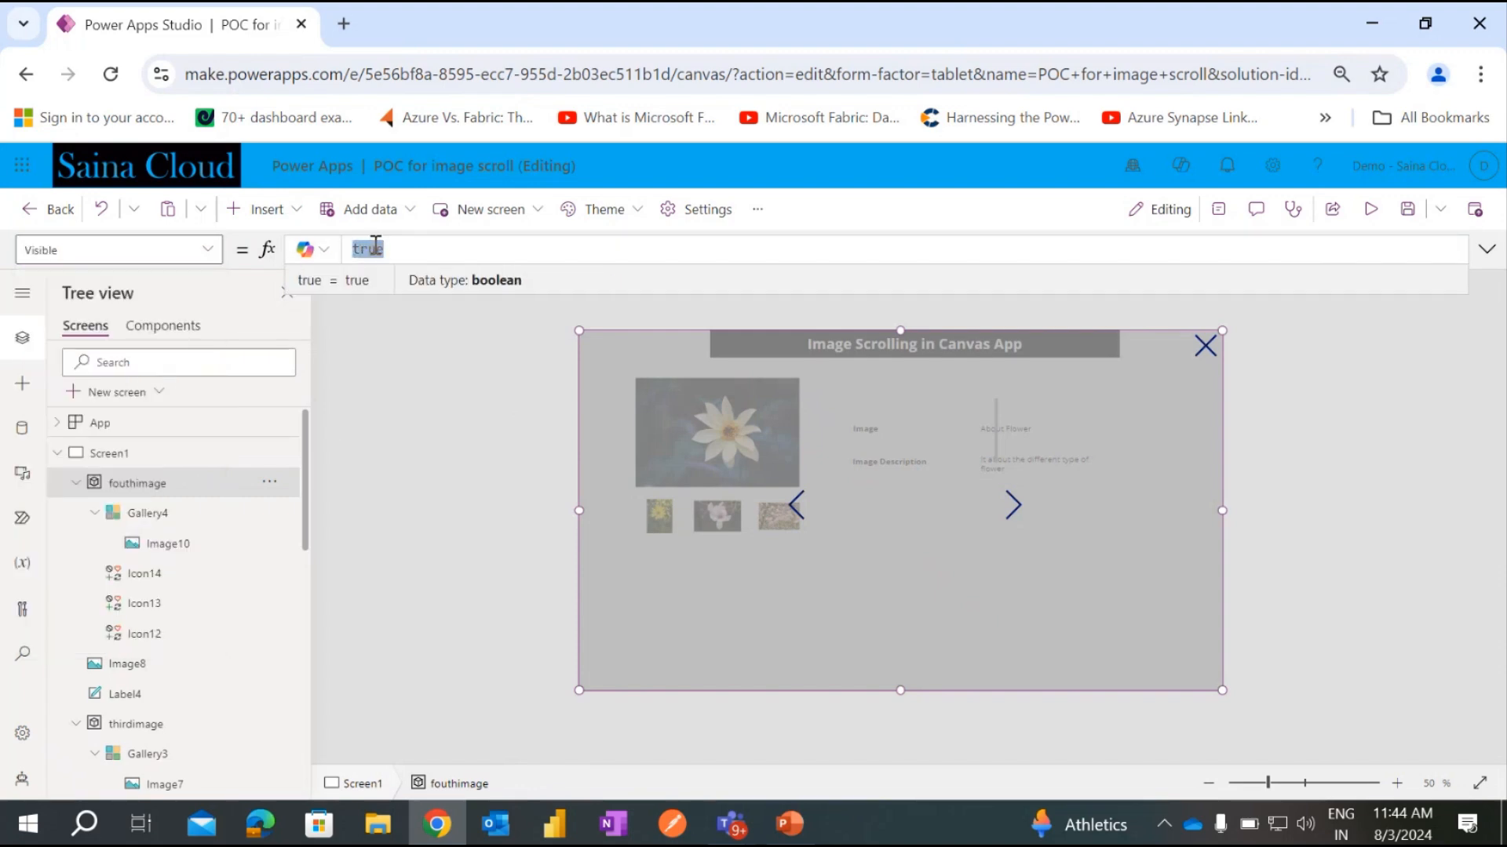
type("fouthimagpopup")
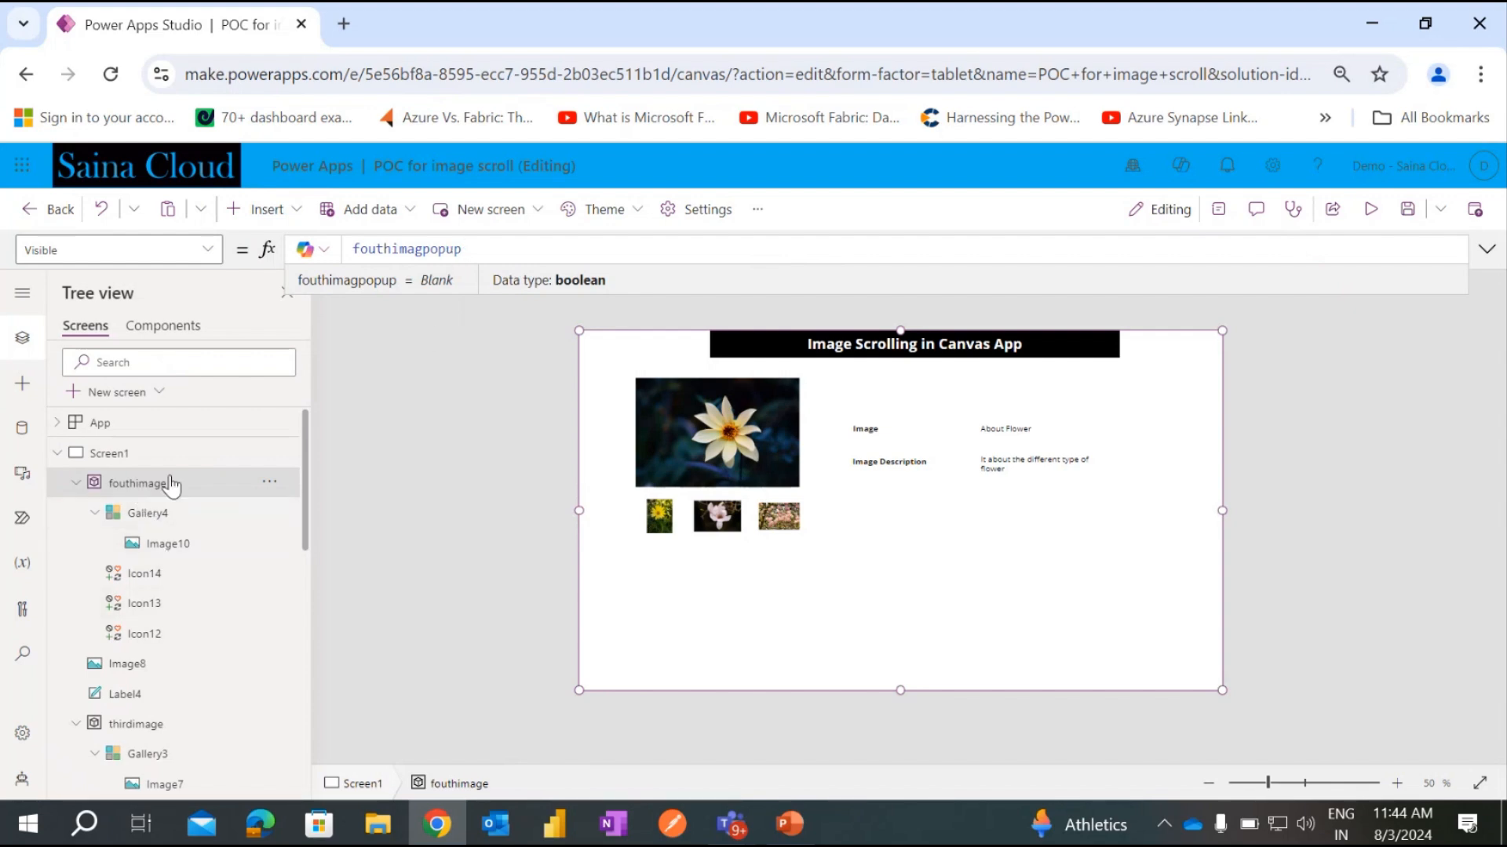
Set the OnSelect property of the popup's cancel icon (Icon14) to UpdateContext({fouthimagpopup:false}) and save the app.
left_click(142, 644)
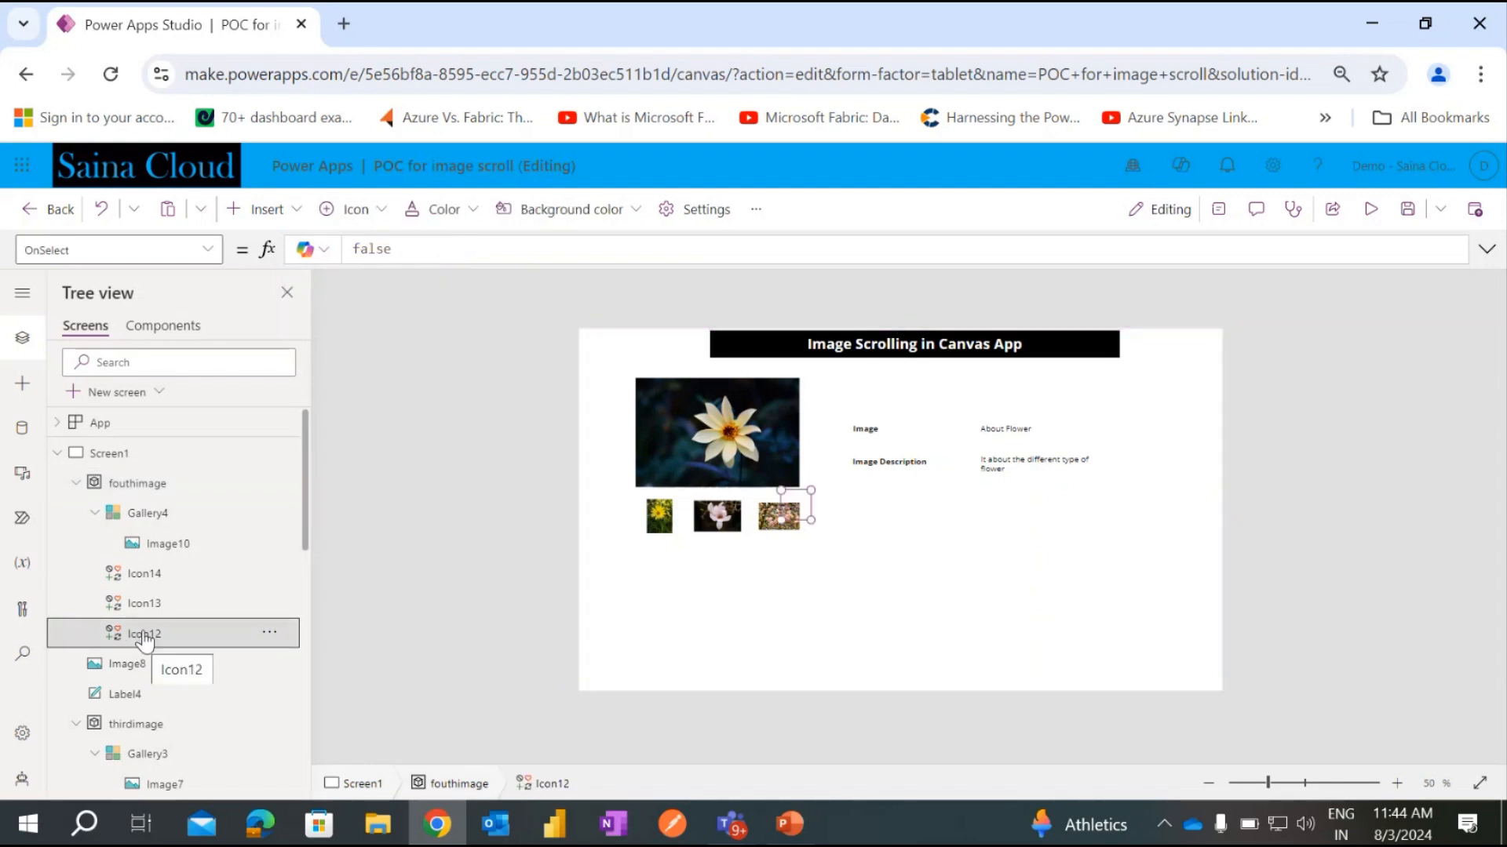
left_click(146, 574)
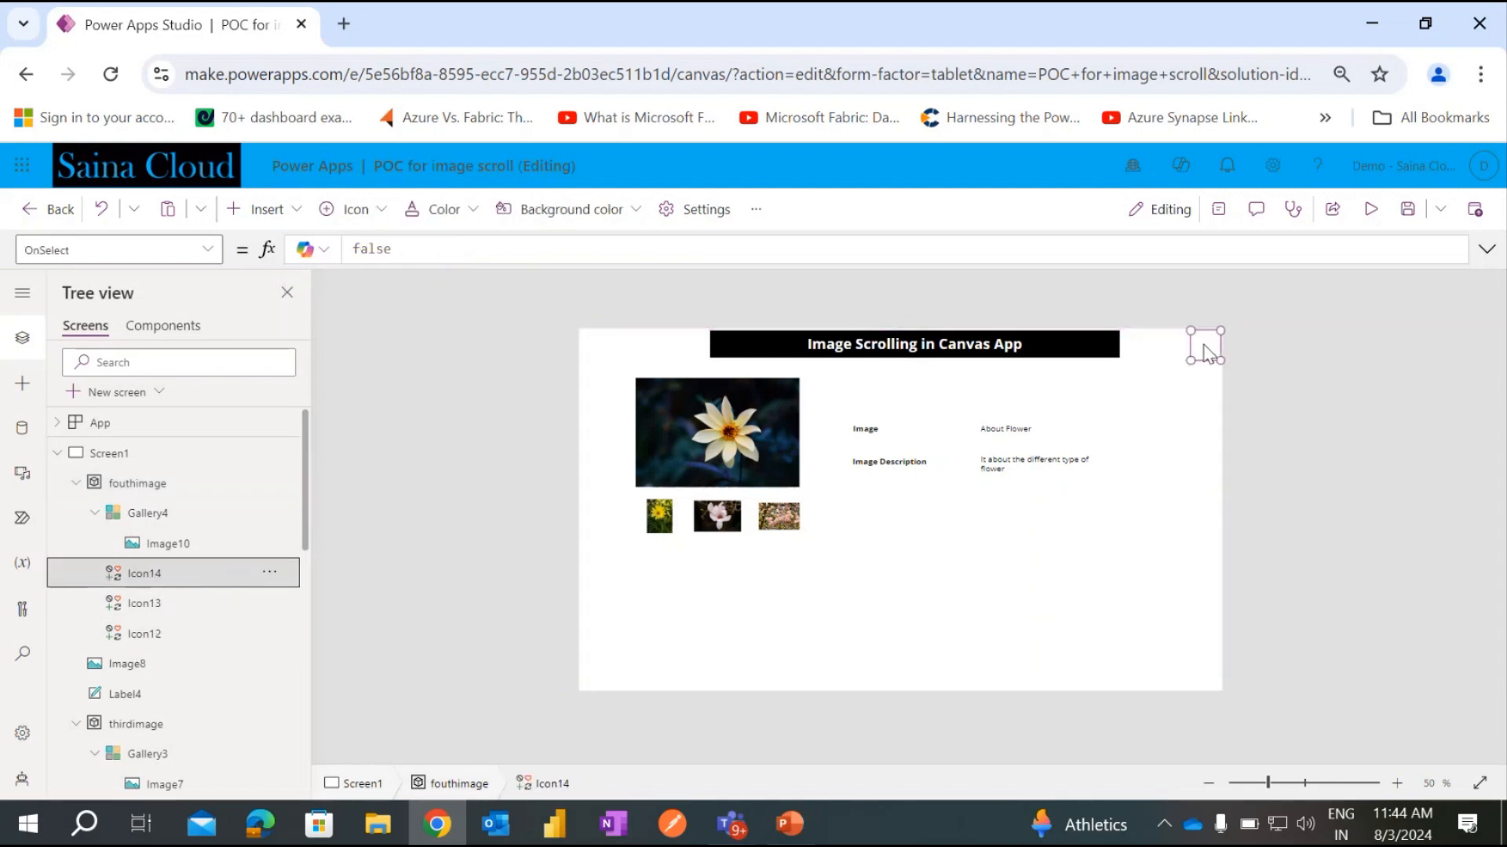
left_click(1160, 353)
left_click(149, 579)
double_click(375, 245)
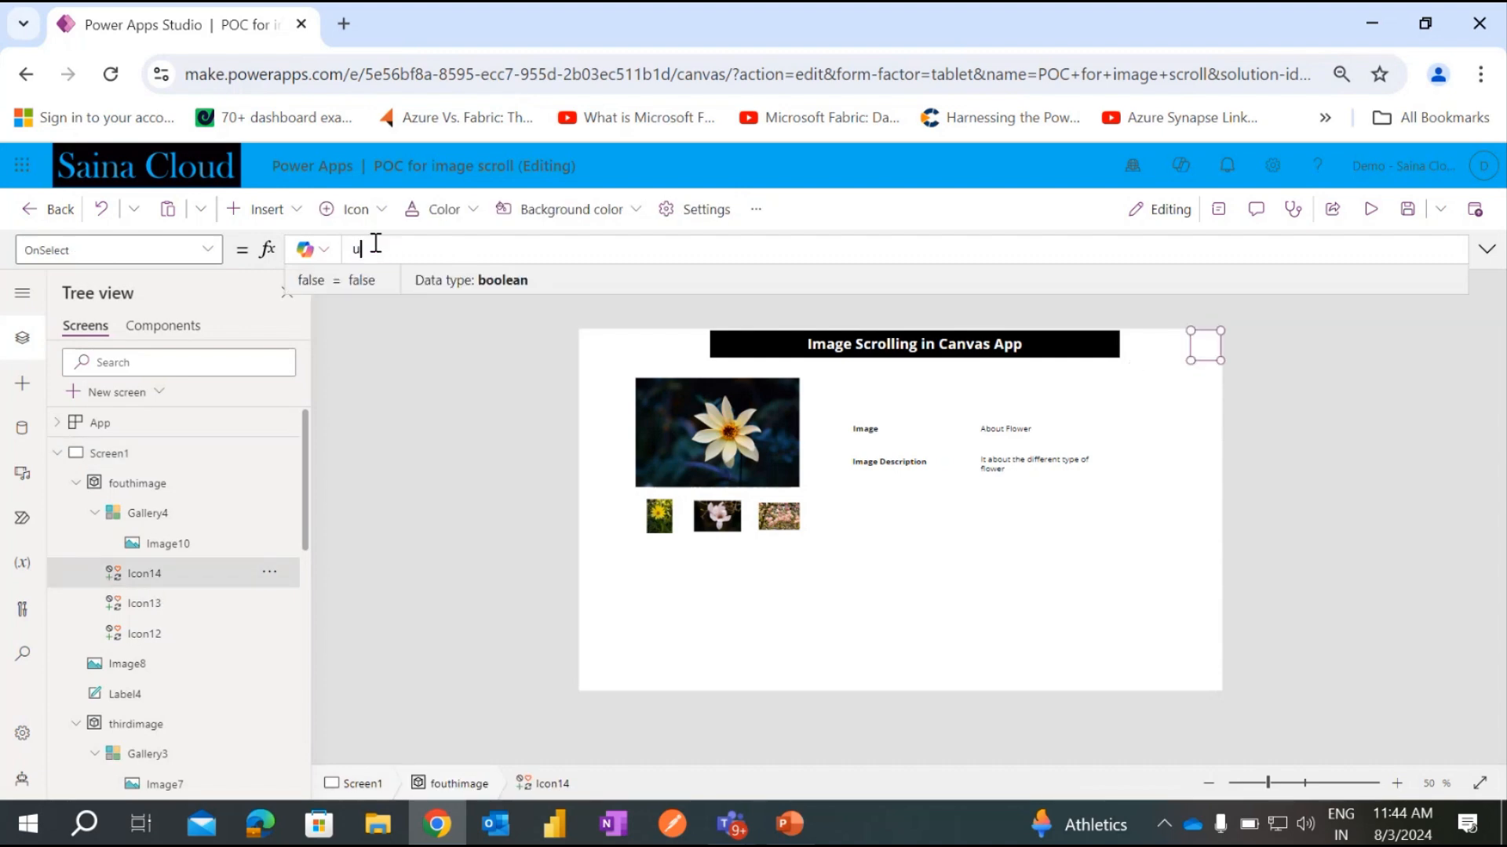
type("up")
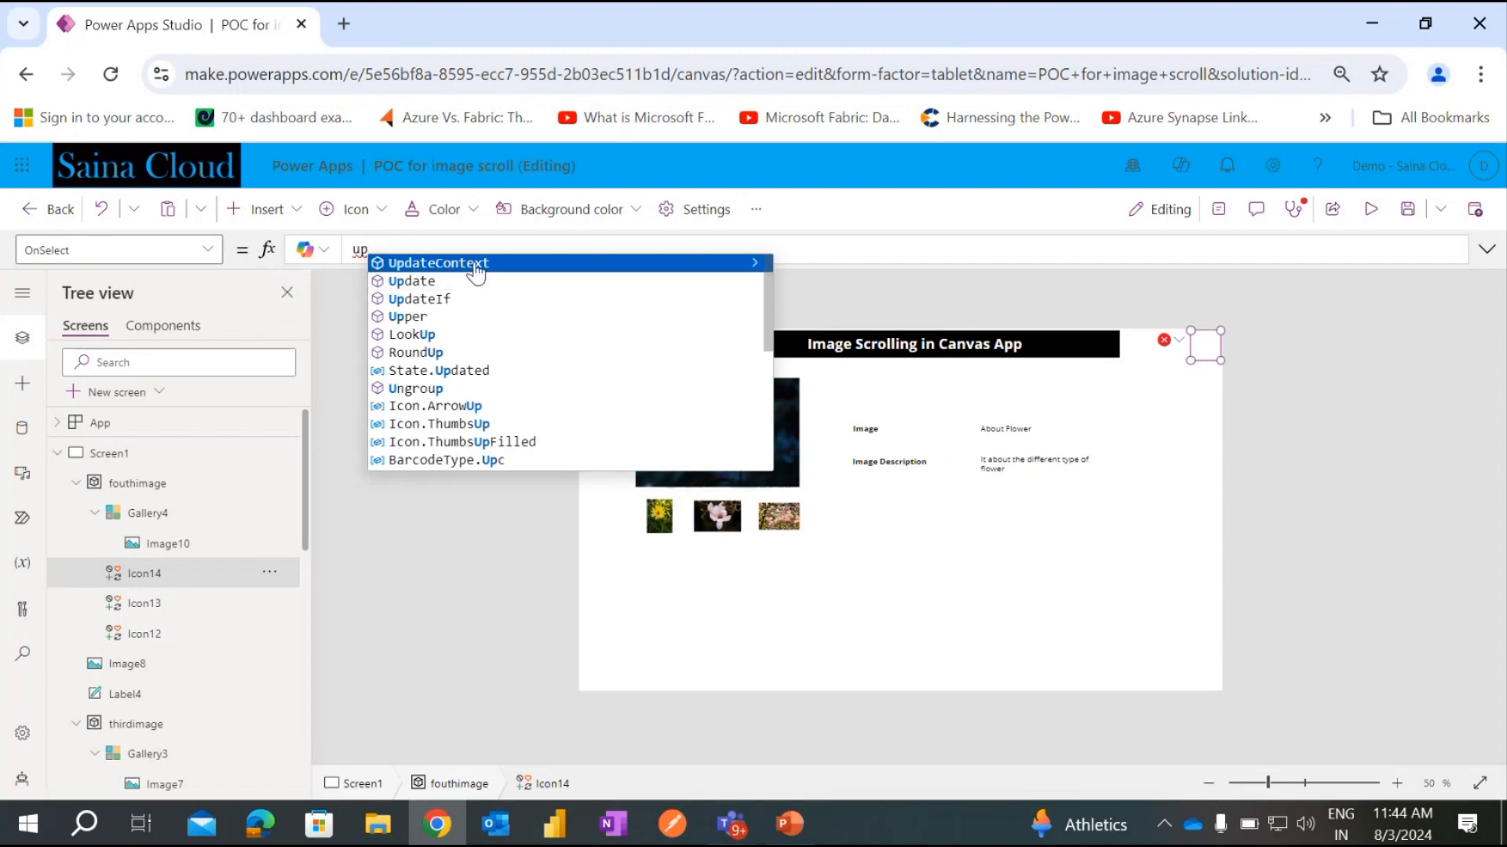
left_click(476, 265)
type("({")
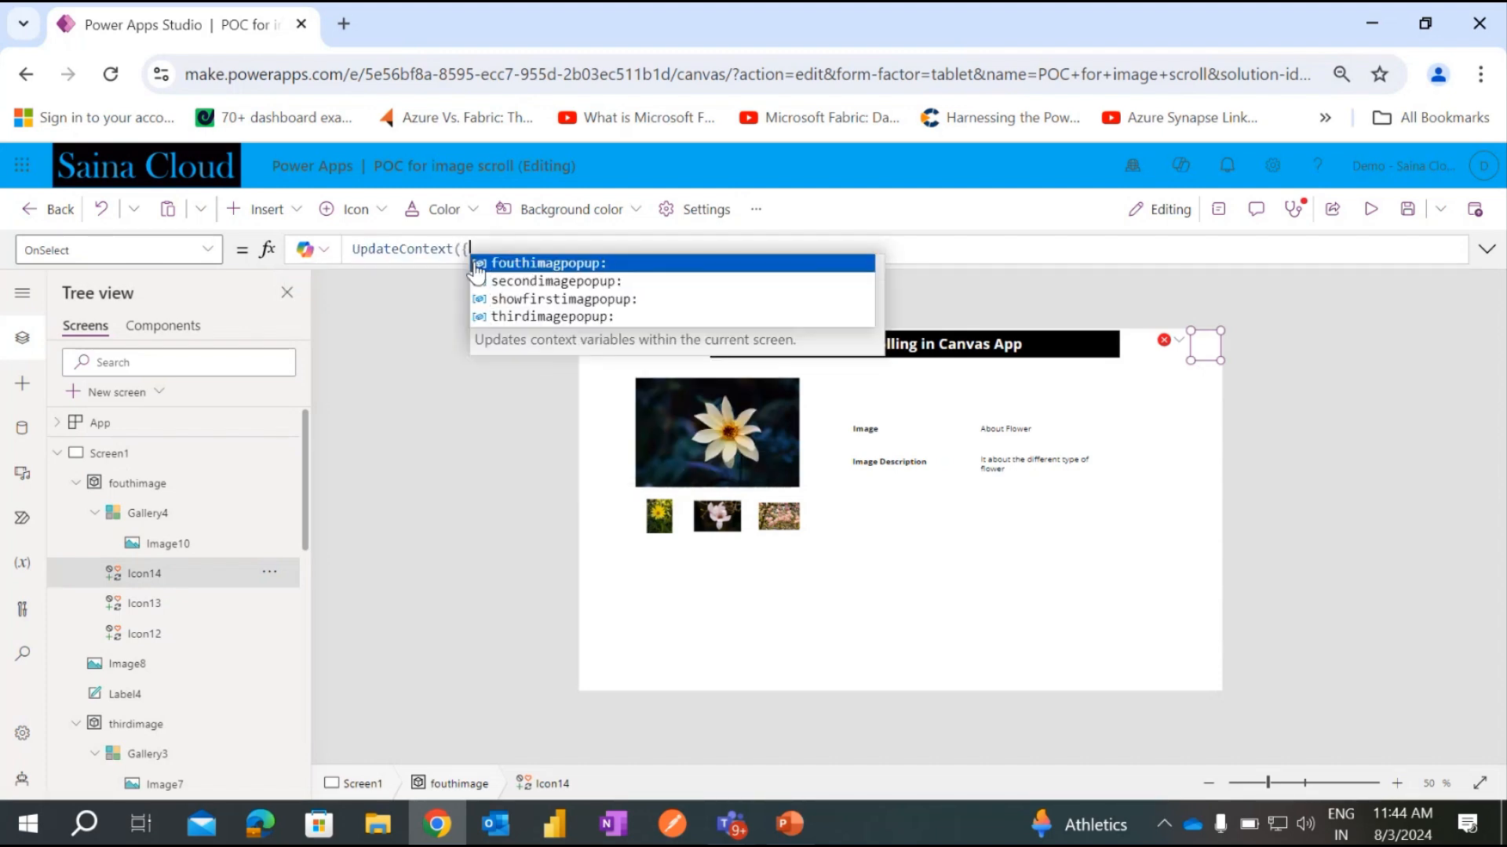
left_click(504, 265)
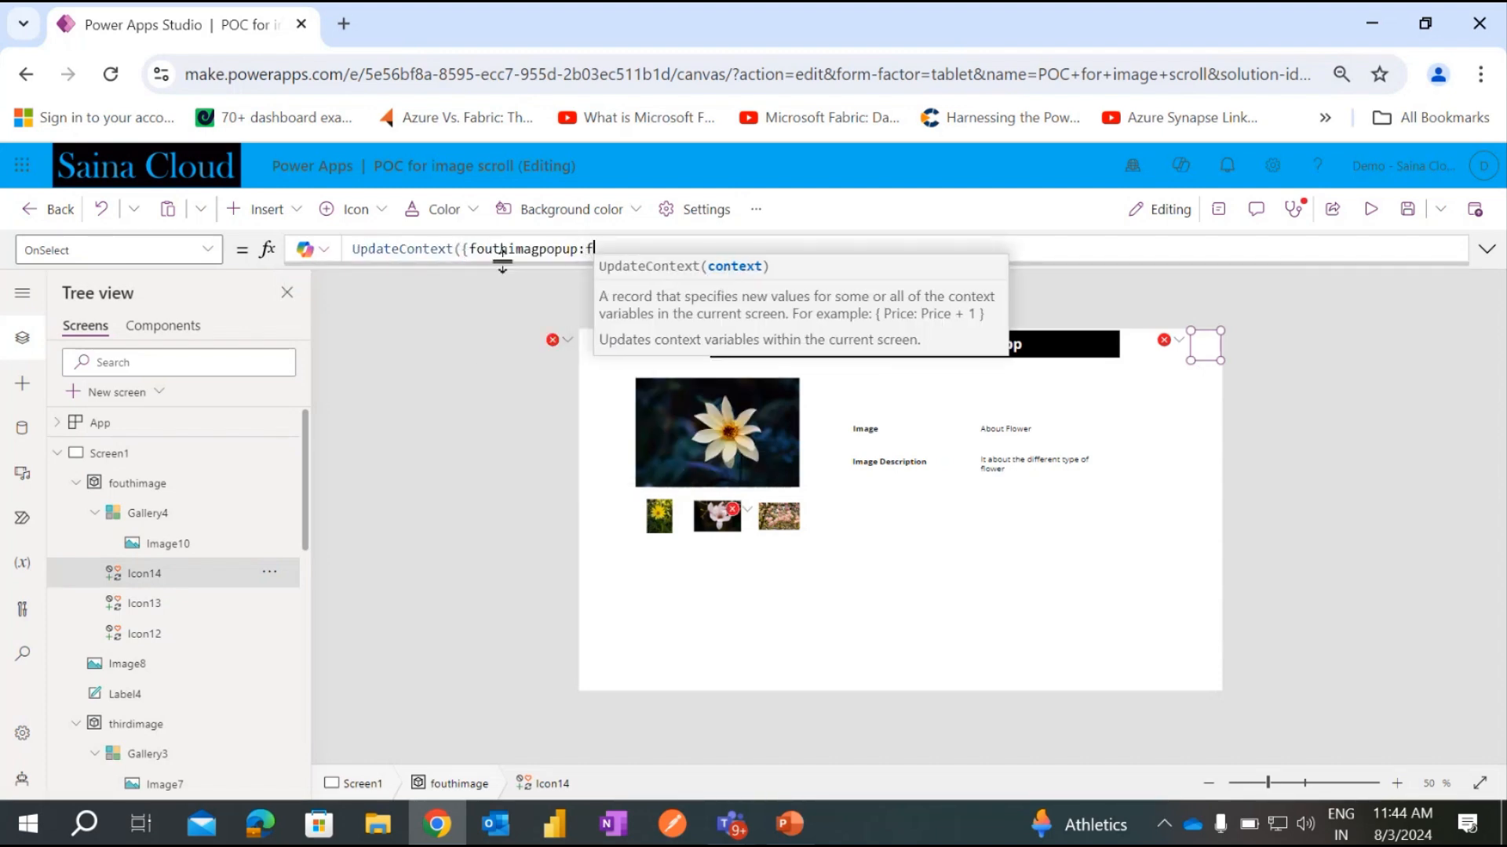
type("false})")
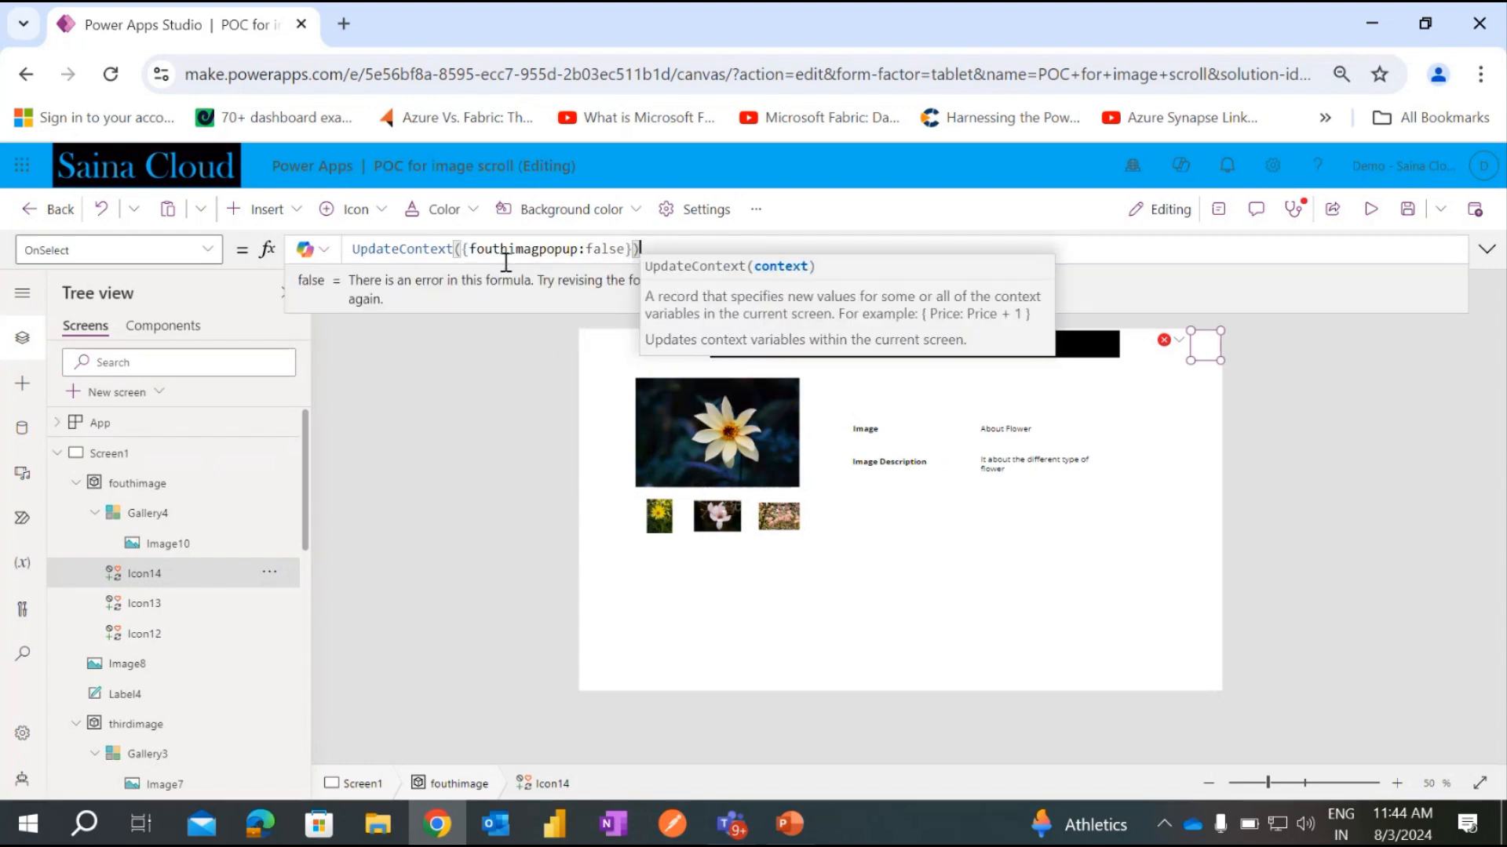
left_click(410, 511)
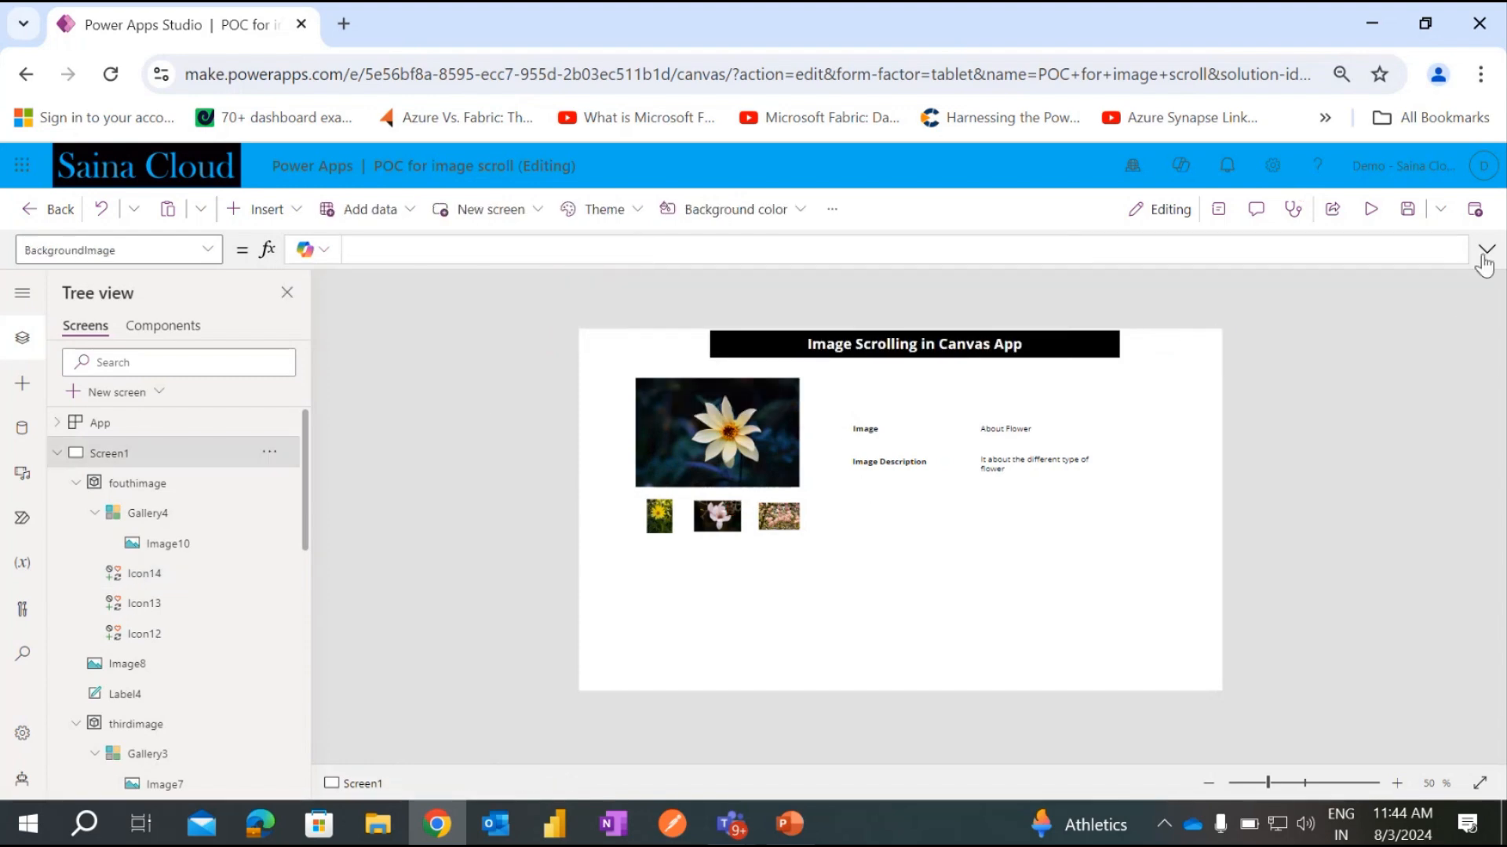
left_click(1408, 220)
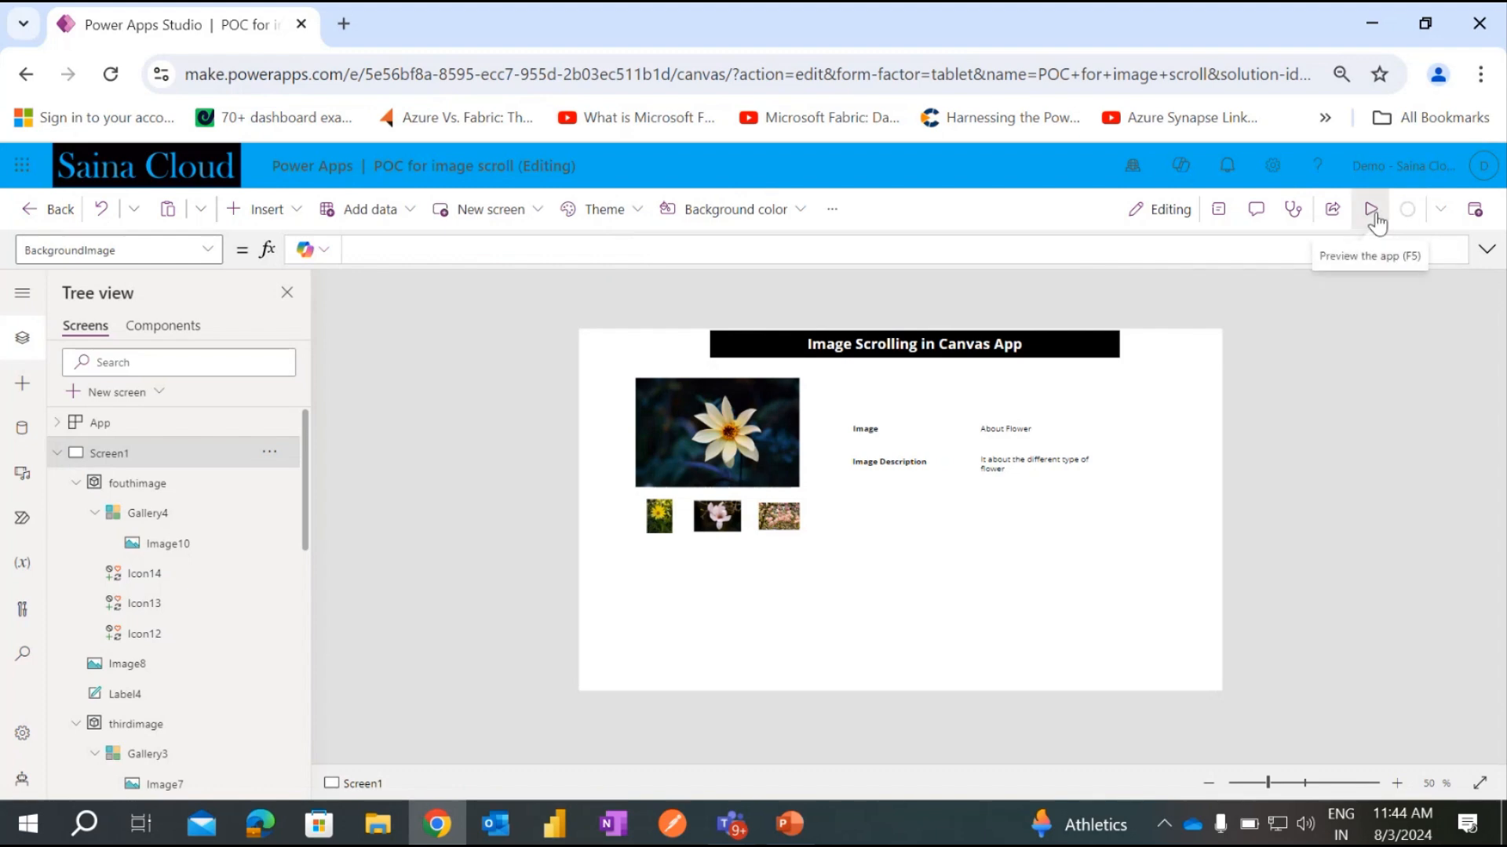
Preview the app, open the fourth image popup from the pink-blossom thumbnail, and return to editing.
left_click(1373, 212)
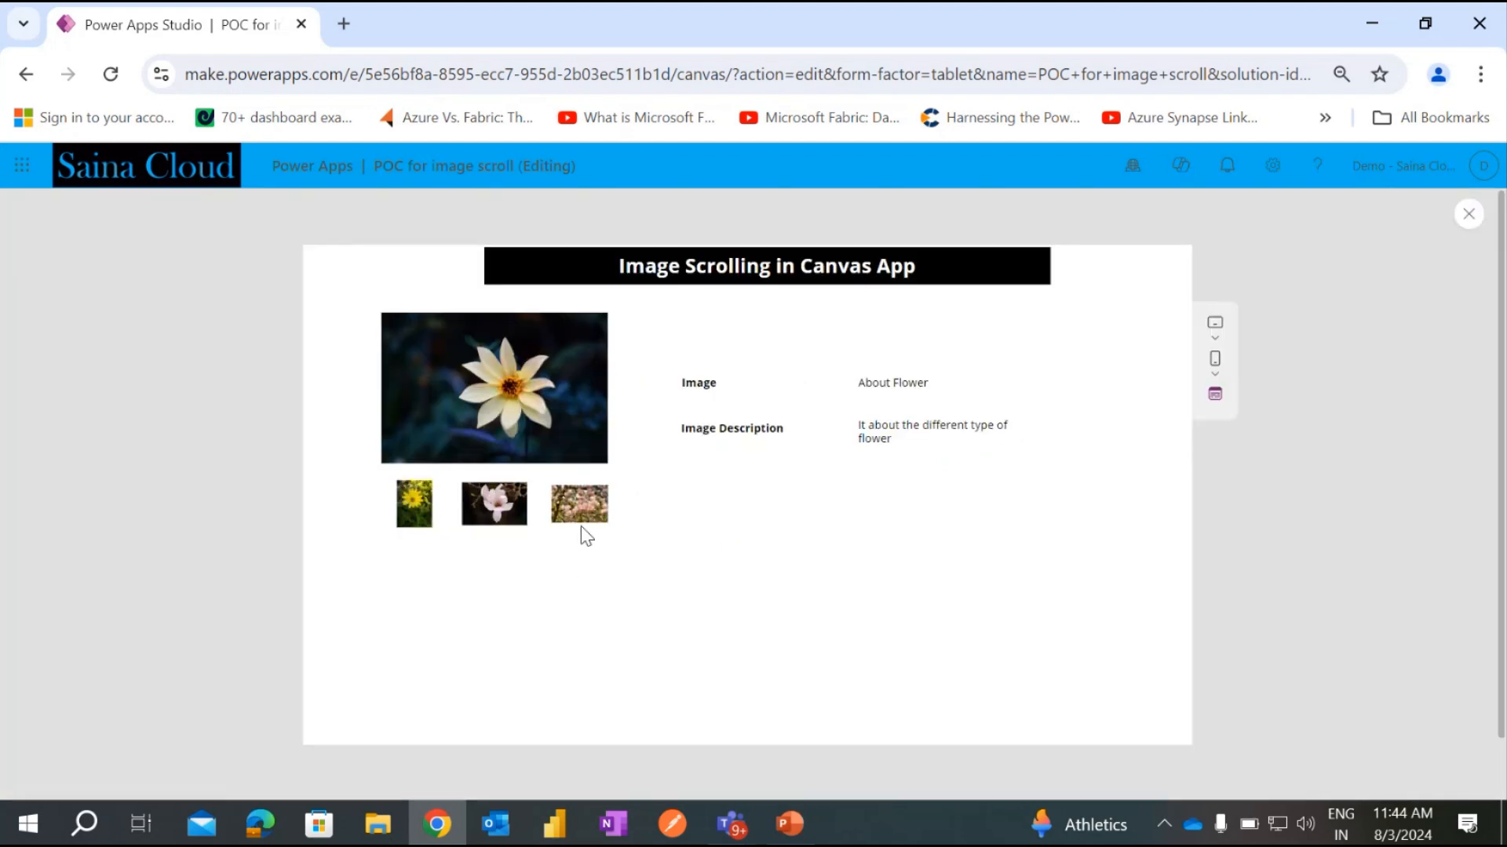
left_click(570, 504)
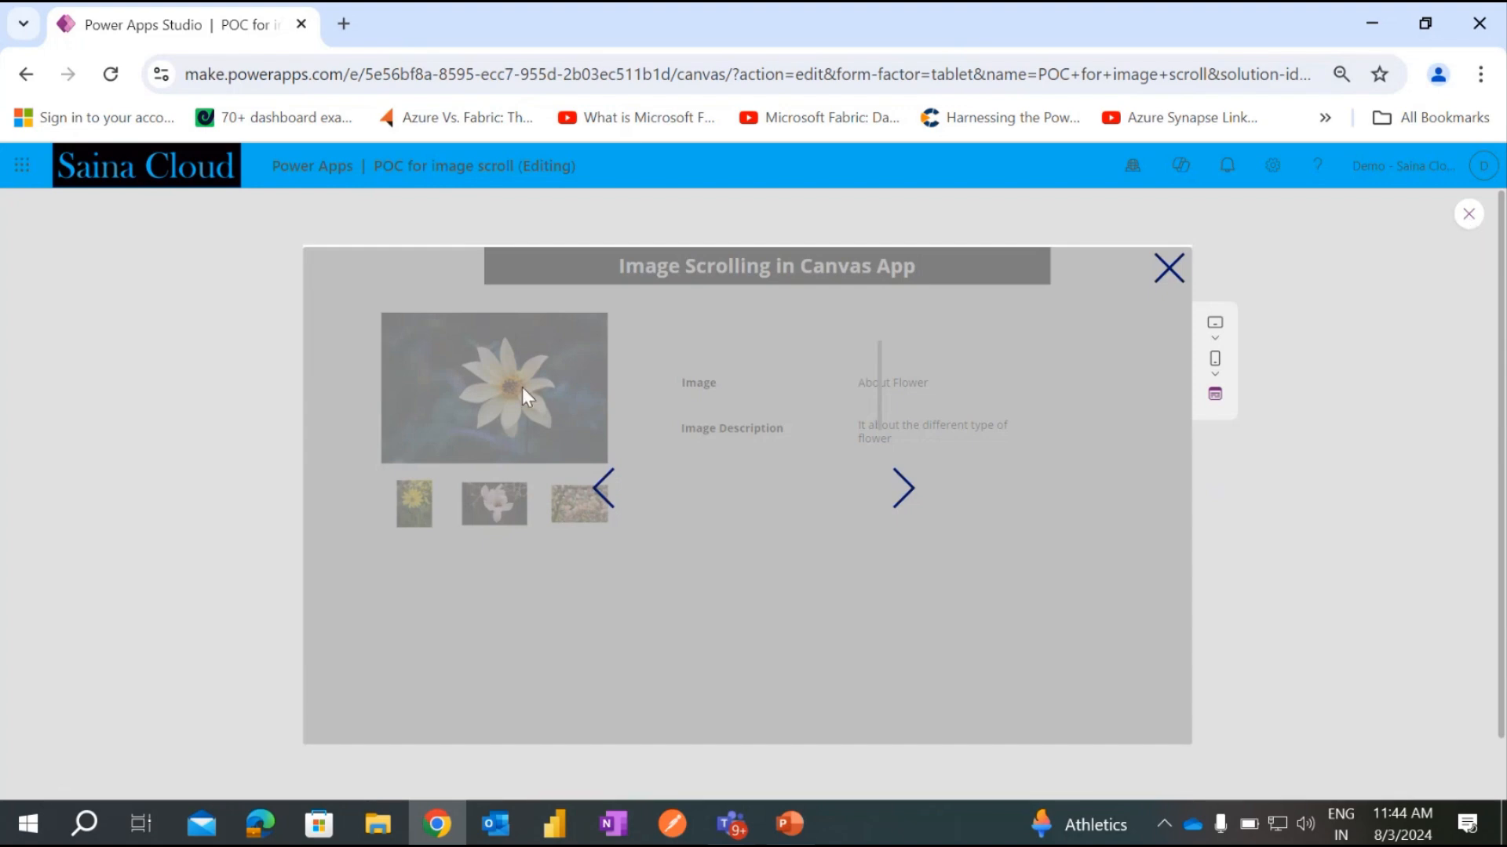
left_click(1469, 216)
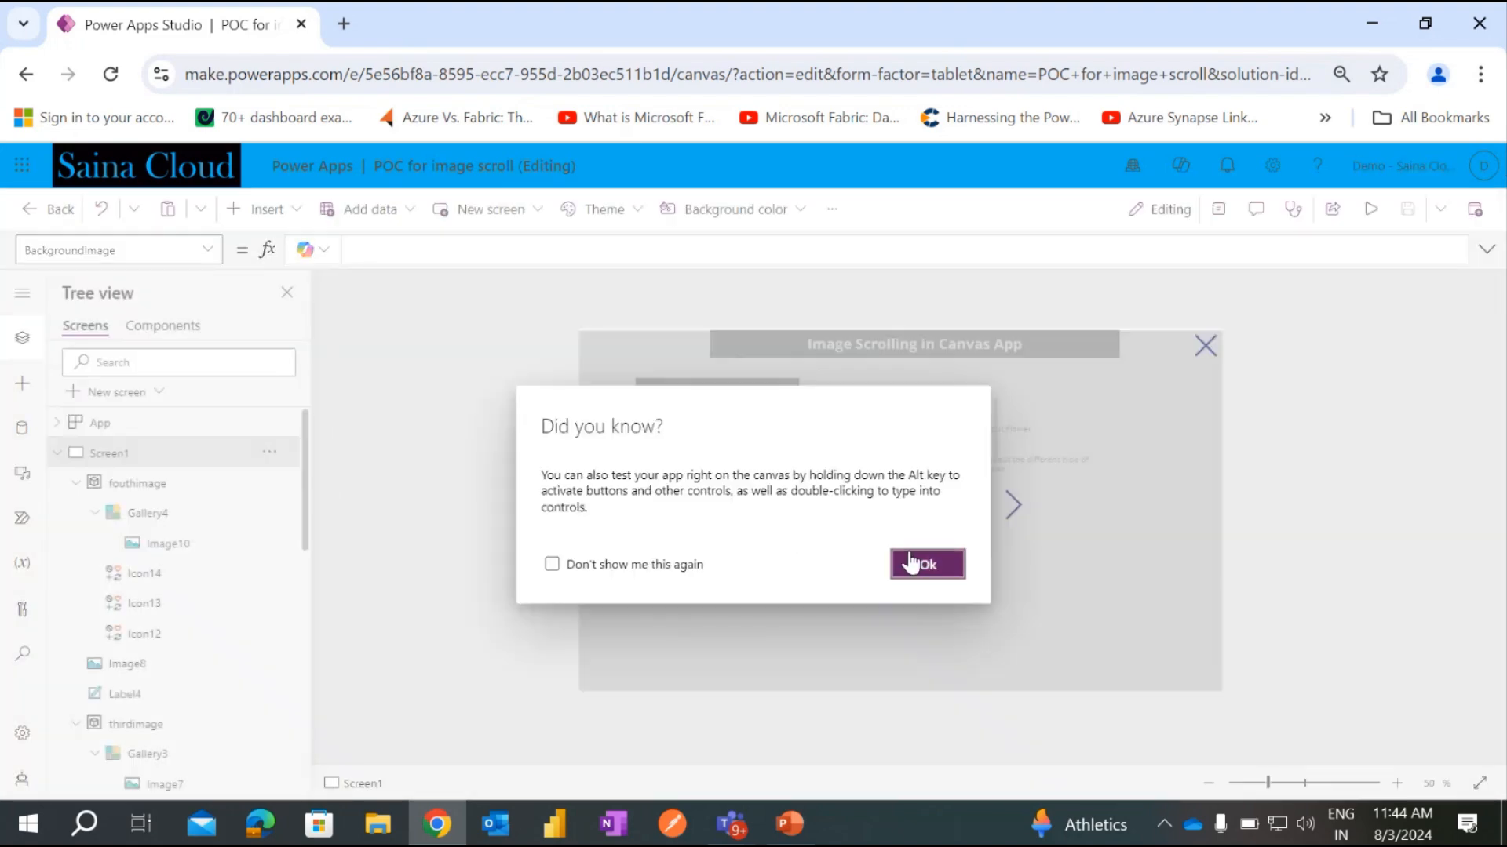
left_click(926, 562)
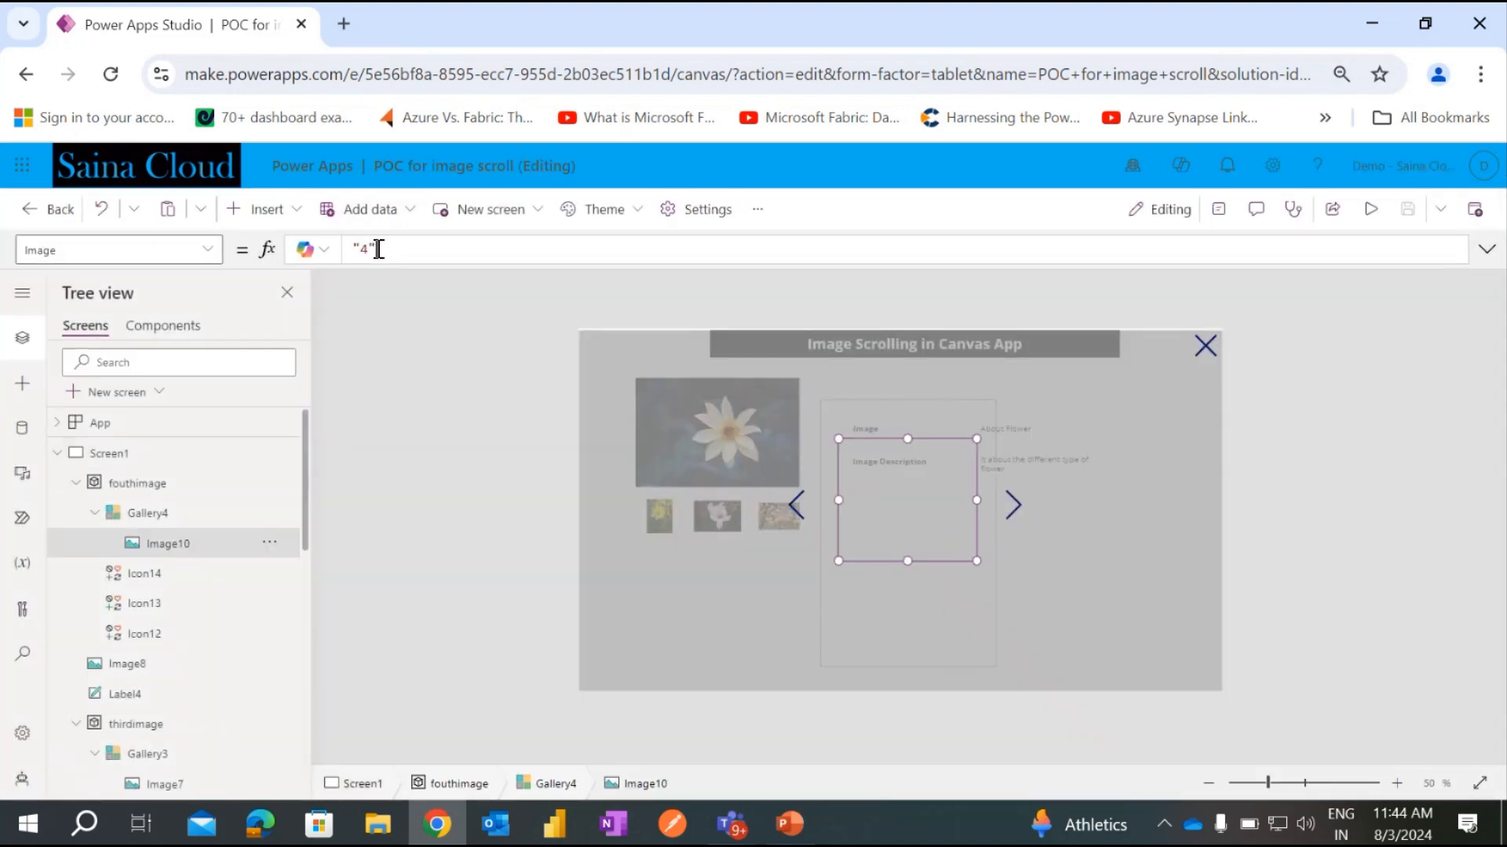
Try to set the Gallery4 image's Image property to 4 without quotation marks and save the app.
left_click(379, 249)
left_click(1400, 217)
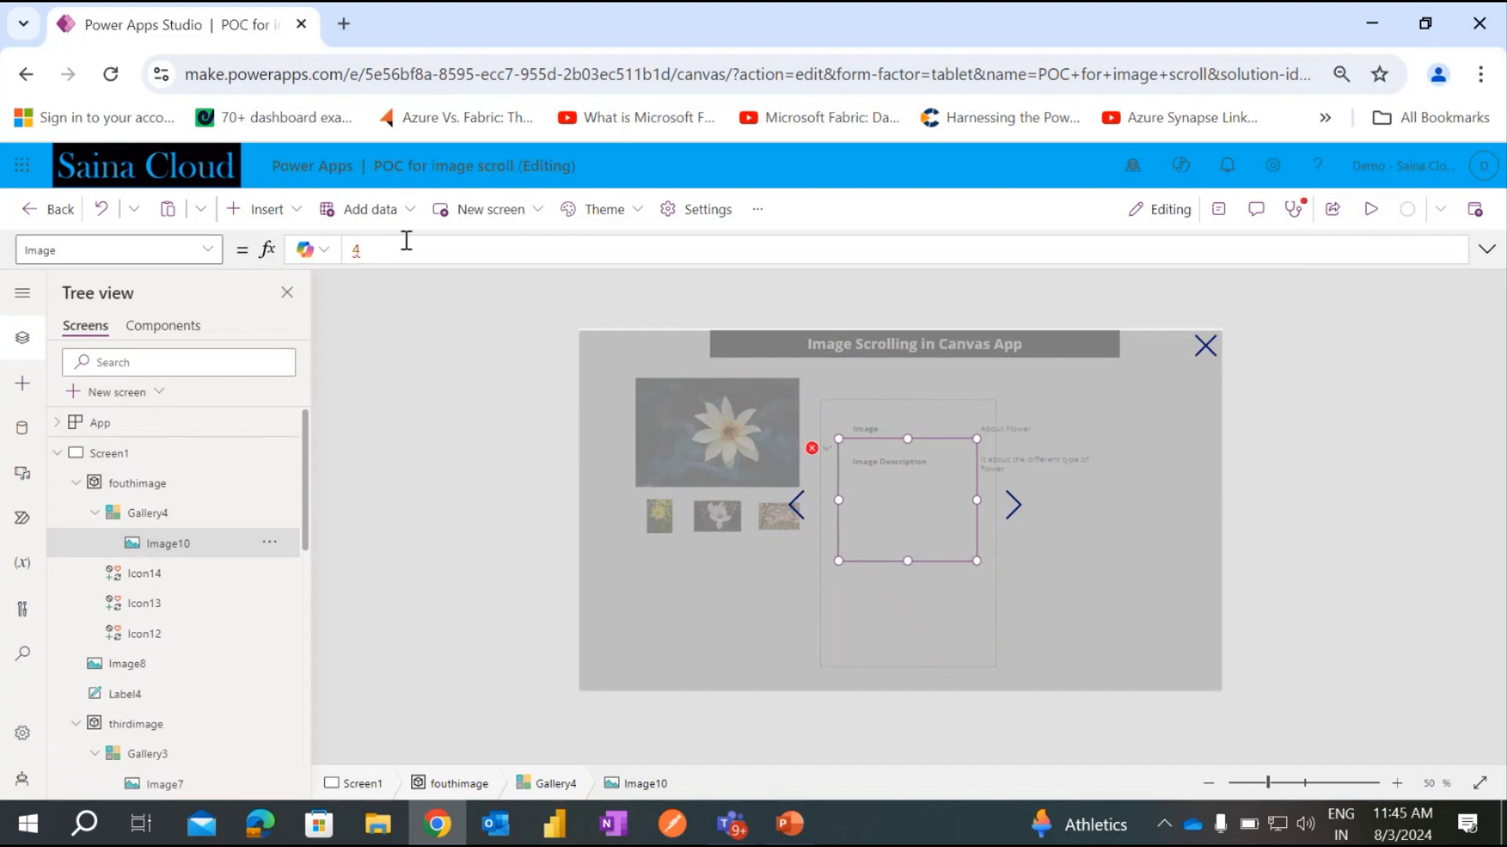
left_click(377, 252)
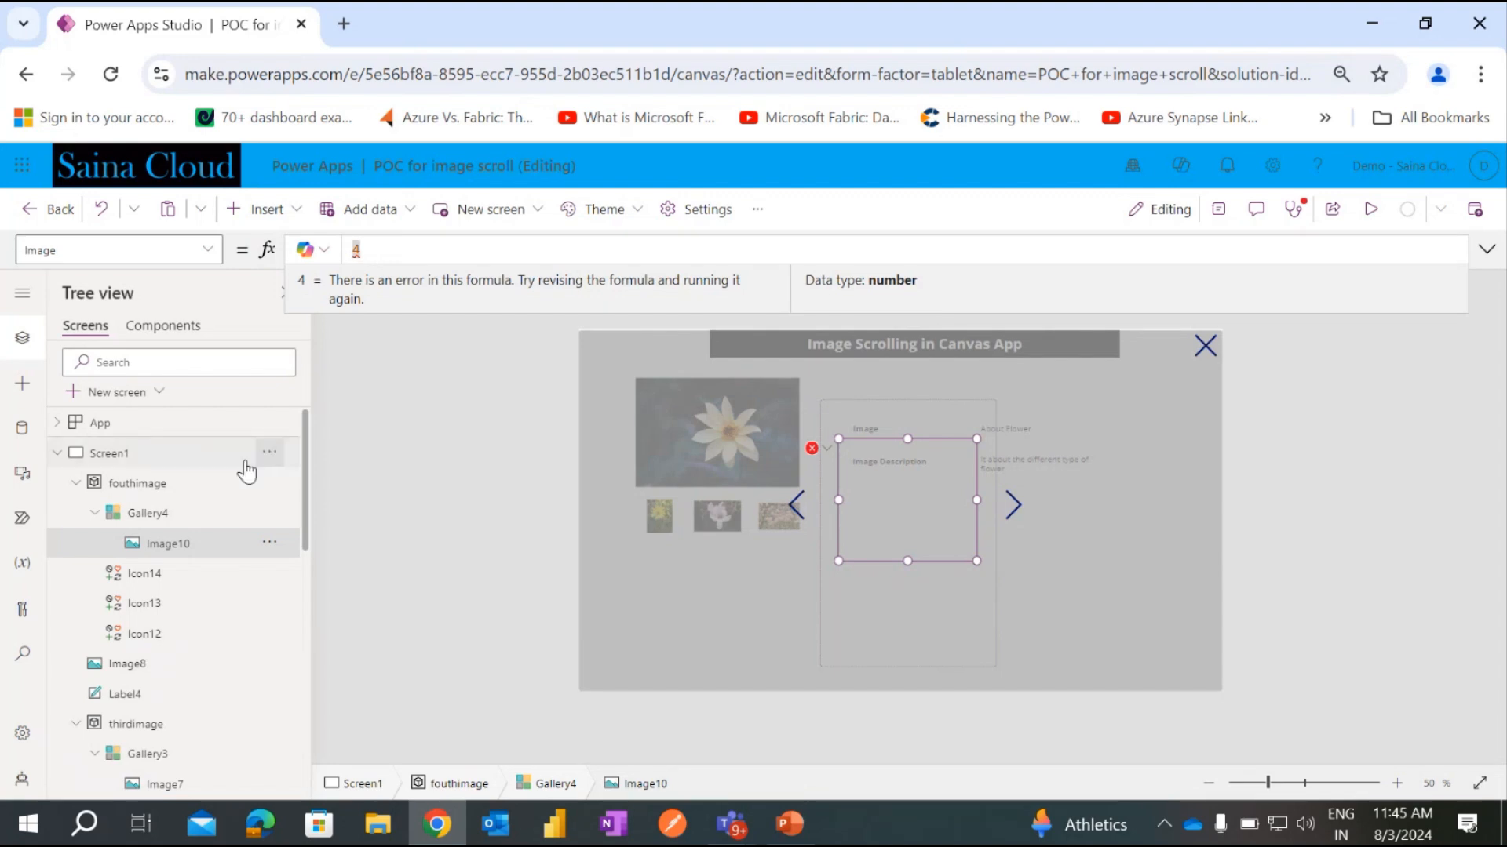
left_click(208, 551)
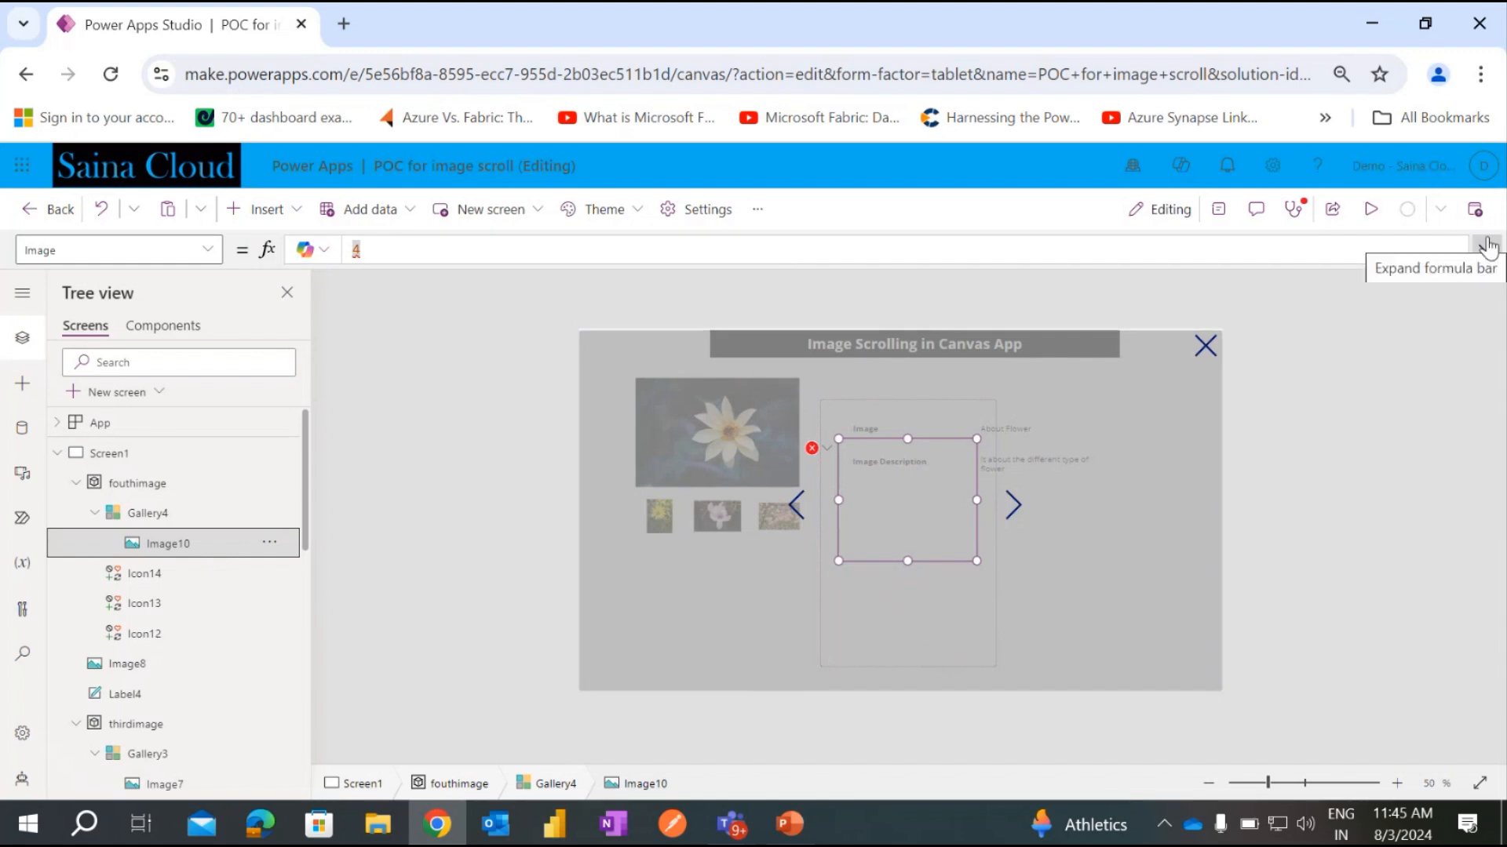
Clear the Image formula of Image10 in Gallery4, choose 4 as its image instead, and save the app.
left_click(1220, 210)
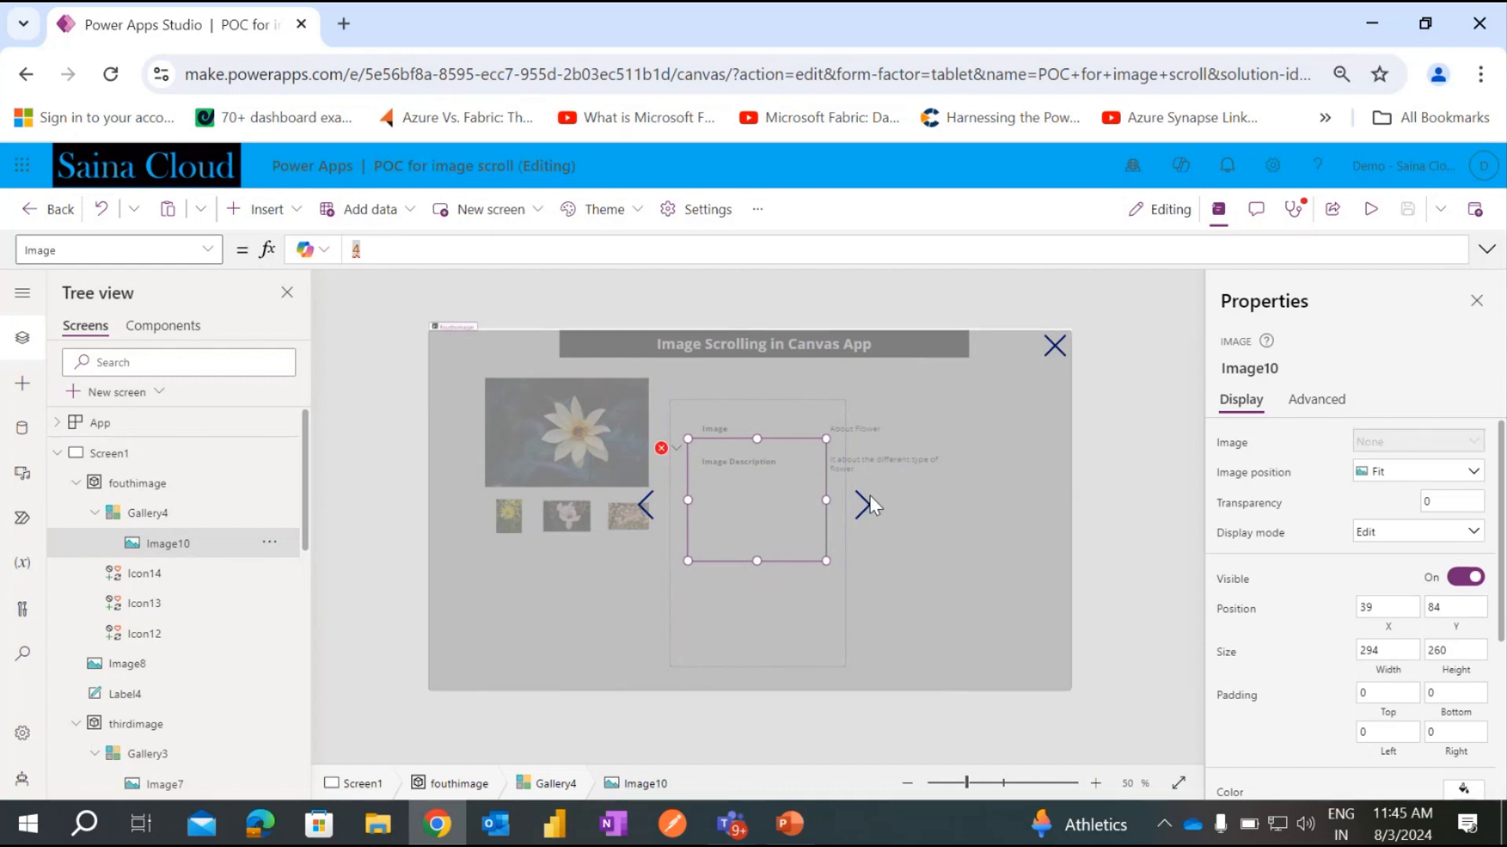
mouse_move(758, 496)
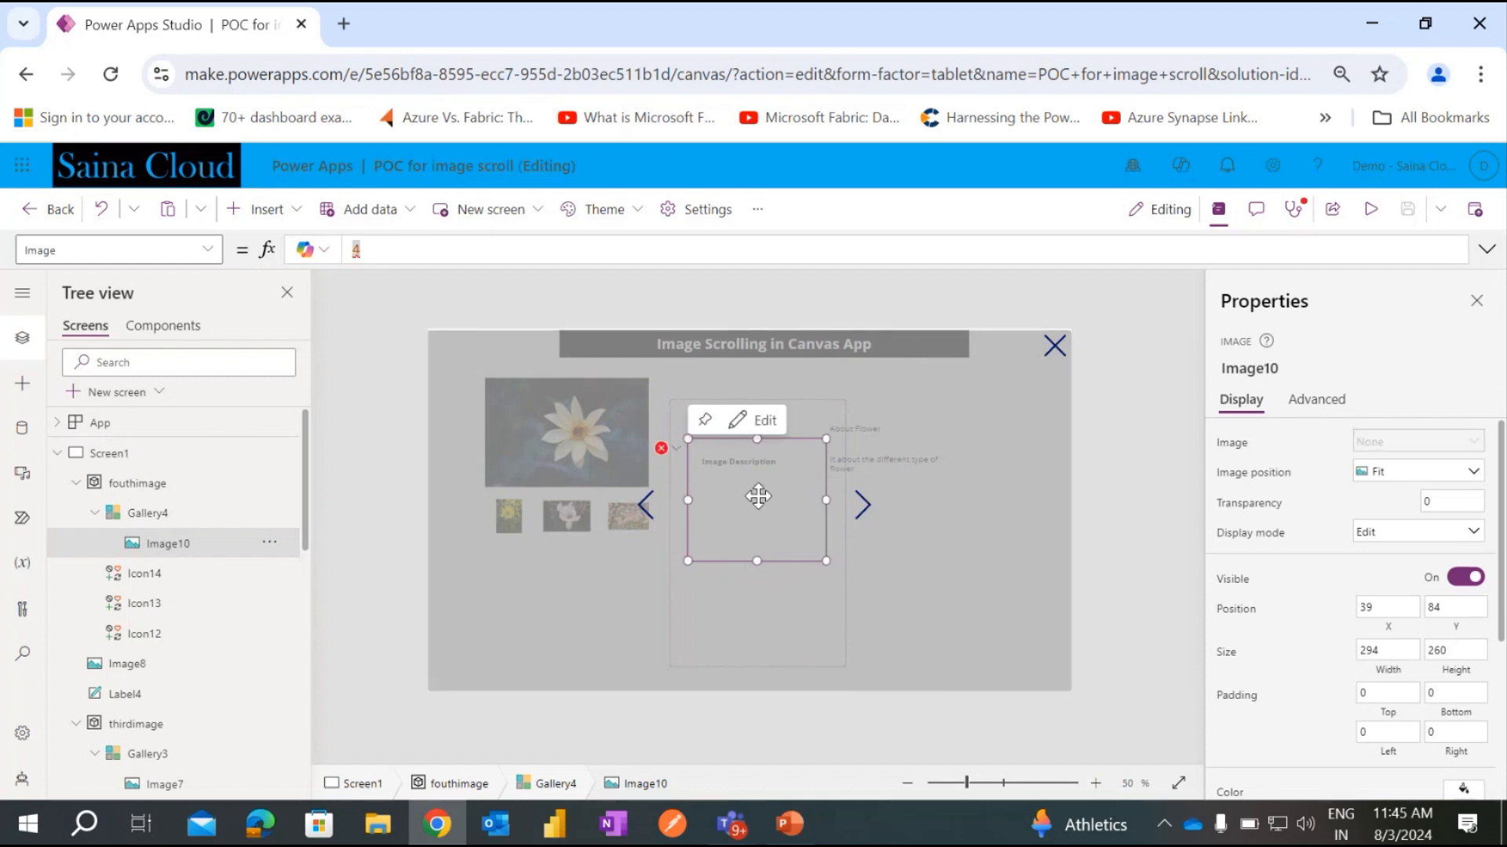
left_click(380, 245)
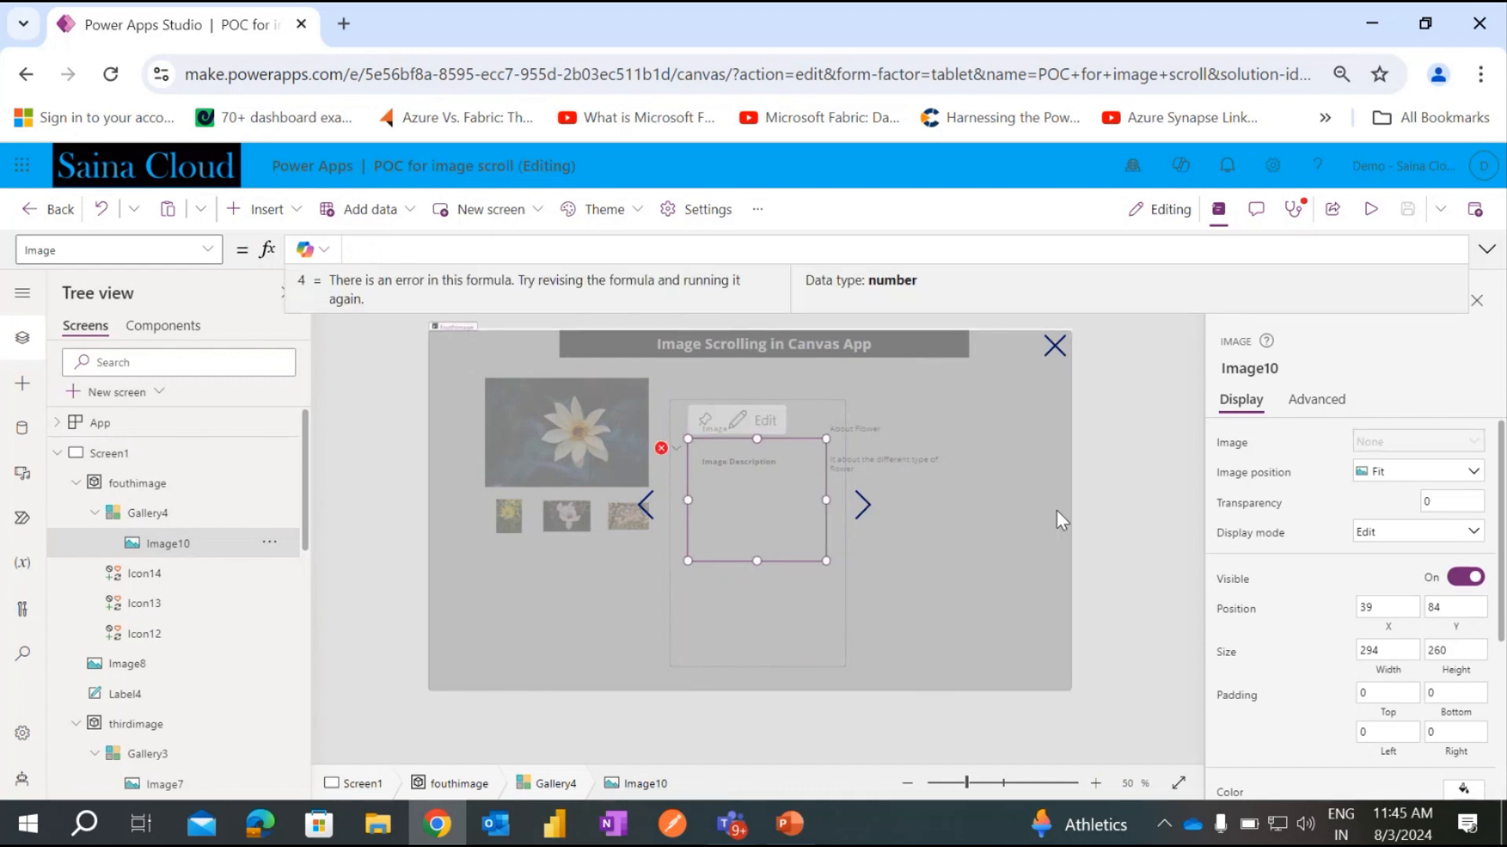
left_click(1152, 483)
left_click(747, 498)
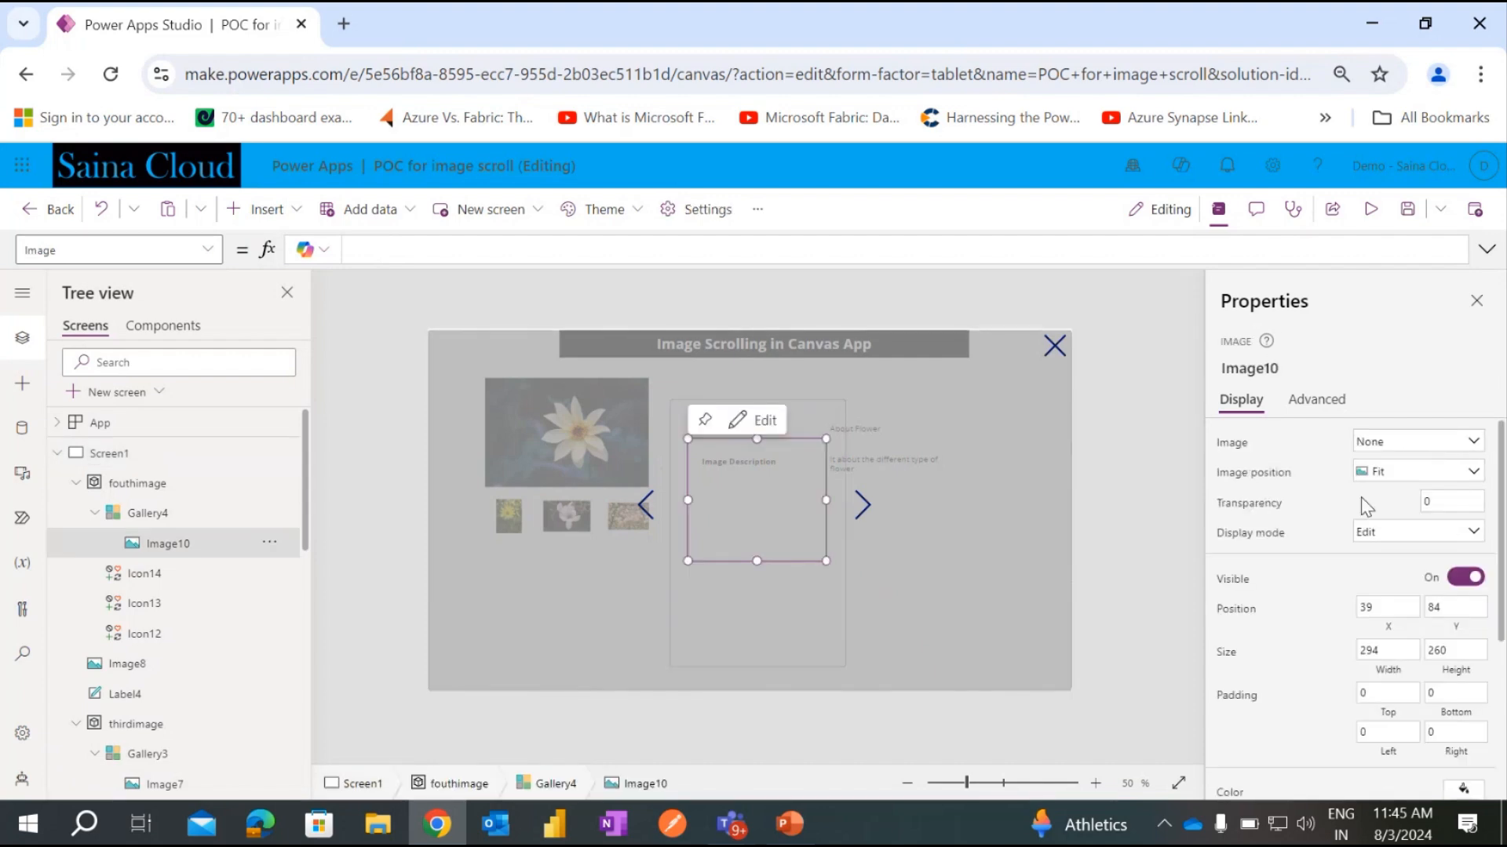
left_click(1453, 441)
left_click(1405, 614)
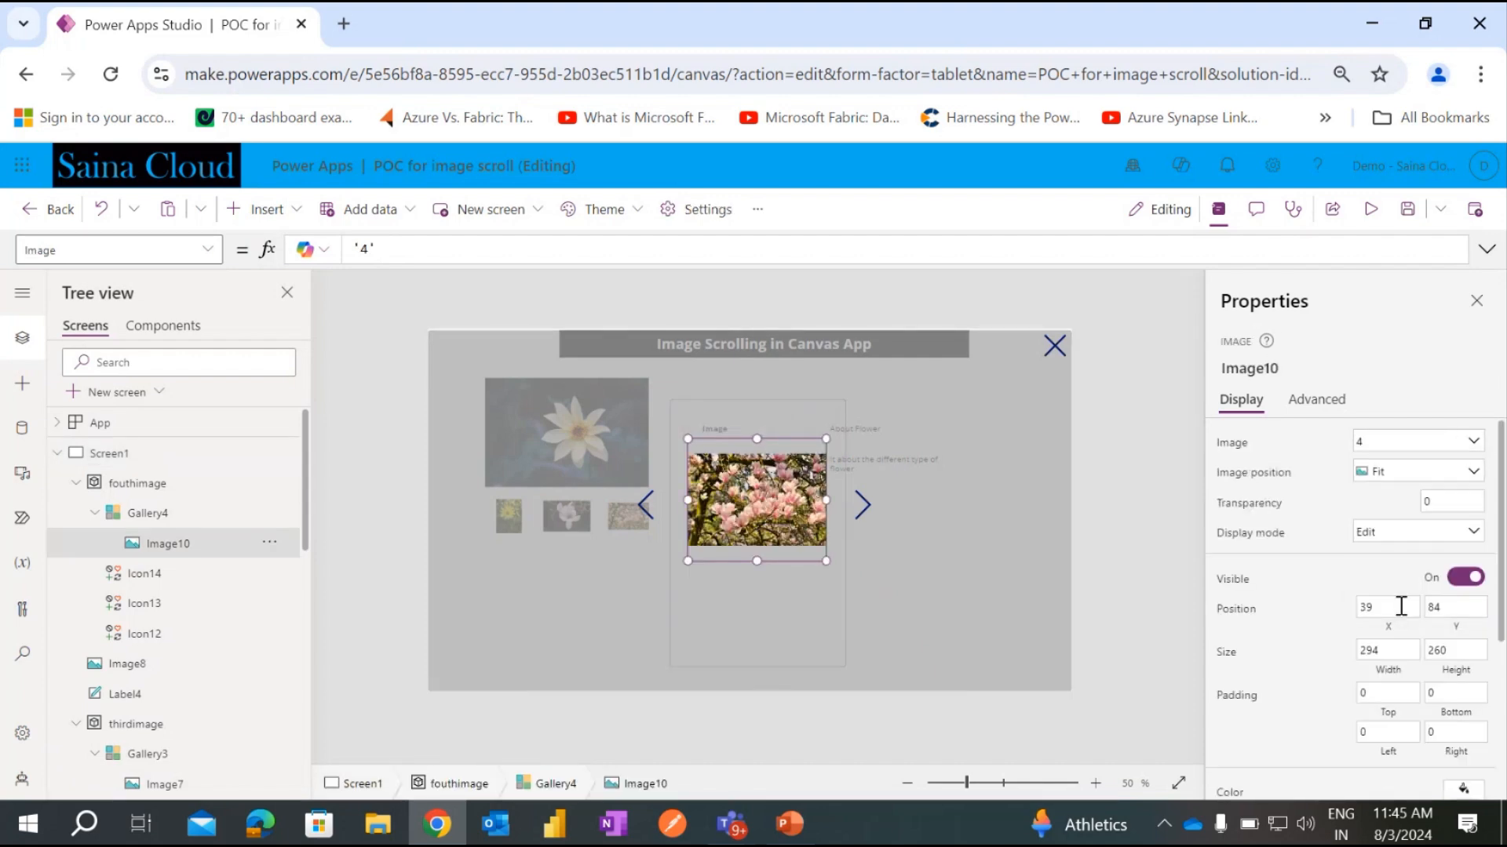
left_click(1409, 210)
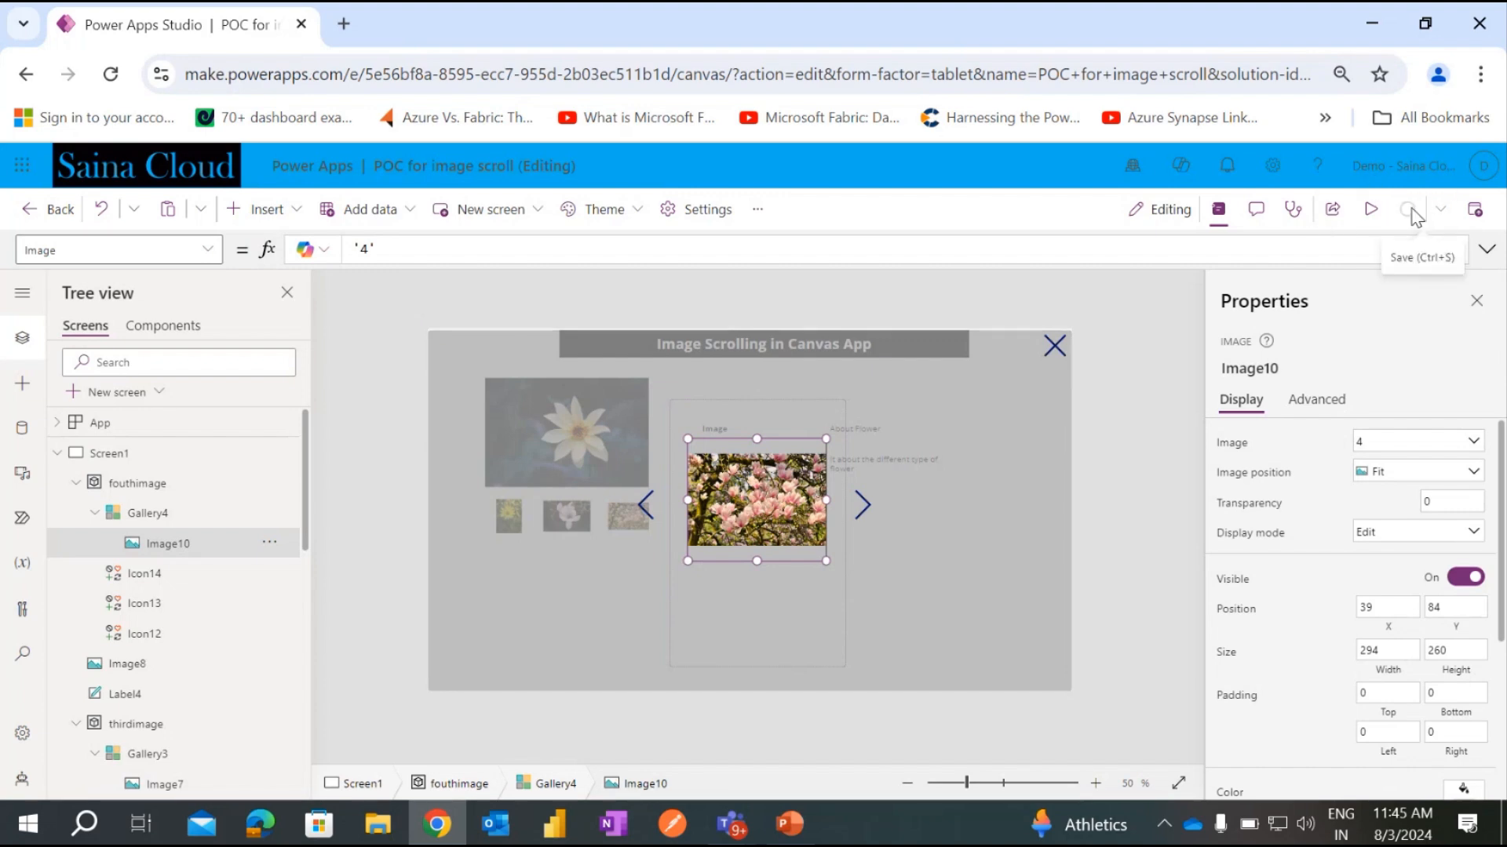
Preview the app, close the popup with its cancel icon, reopen it from the pink-blossom thumbnail, and return to editing.
left_click(1371, 209)
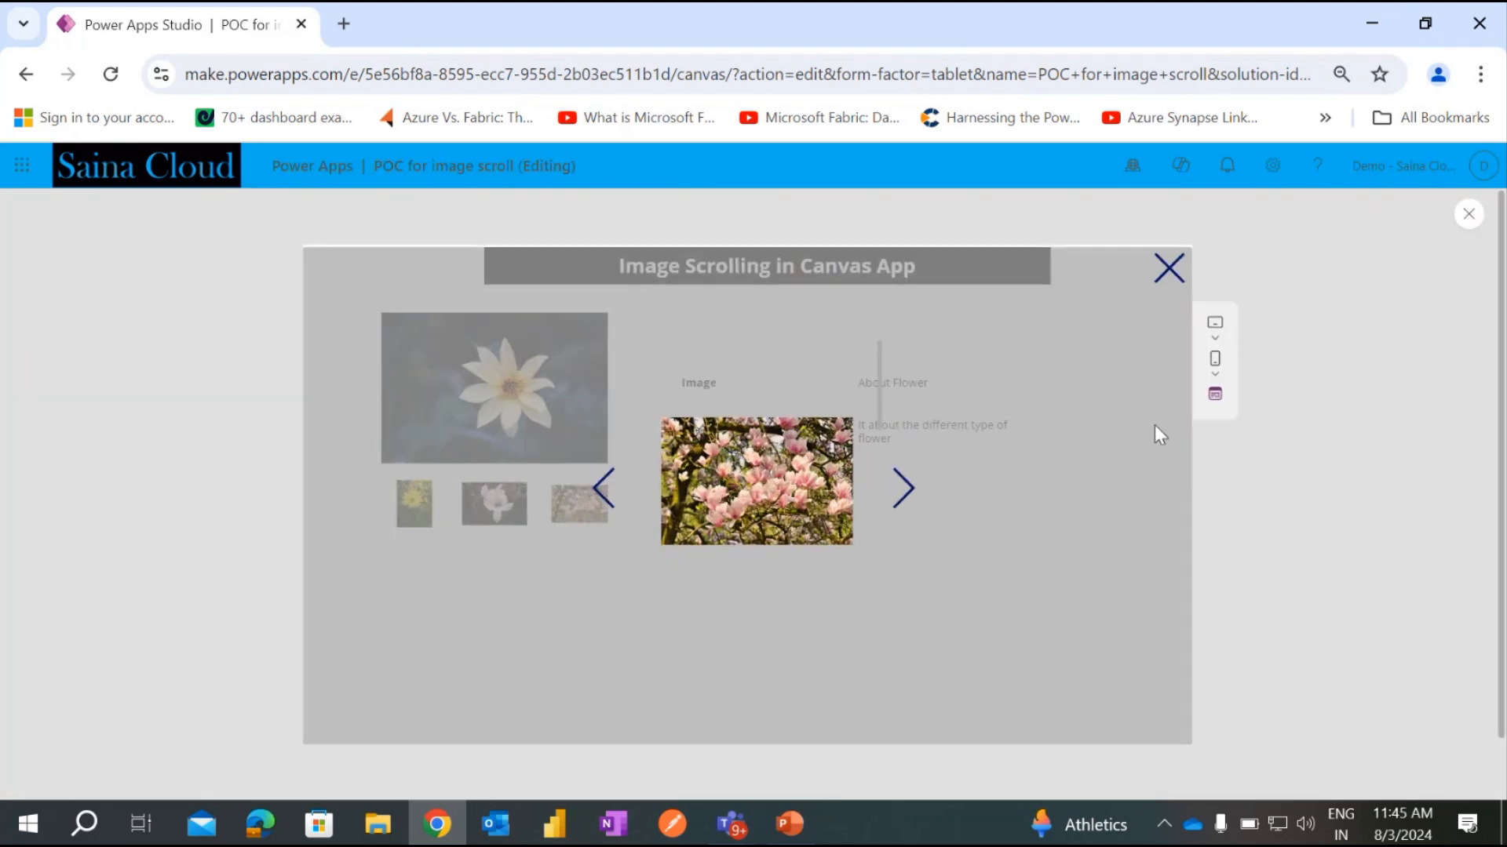
left_click(1171, 271)
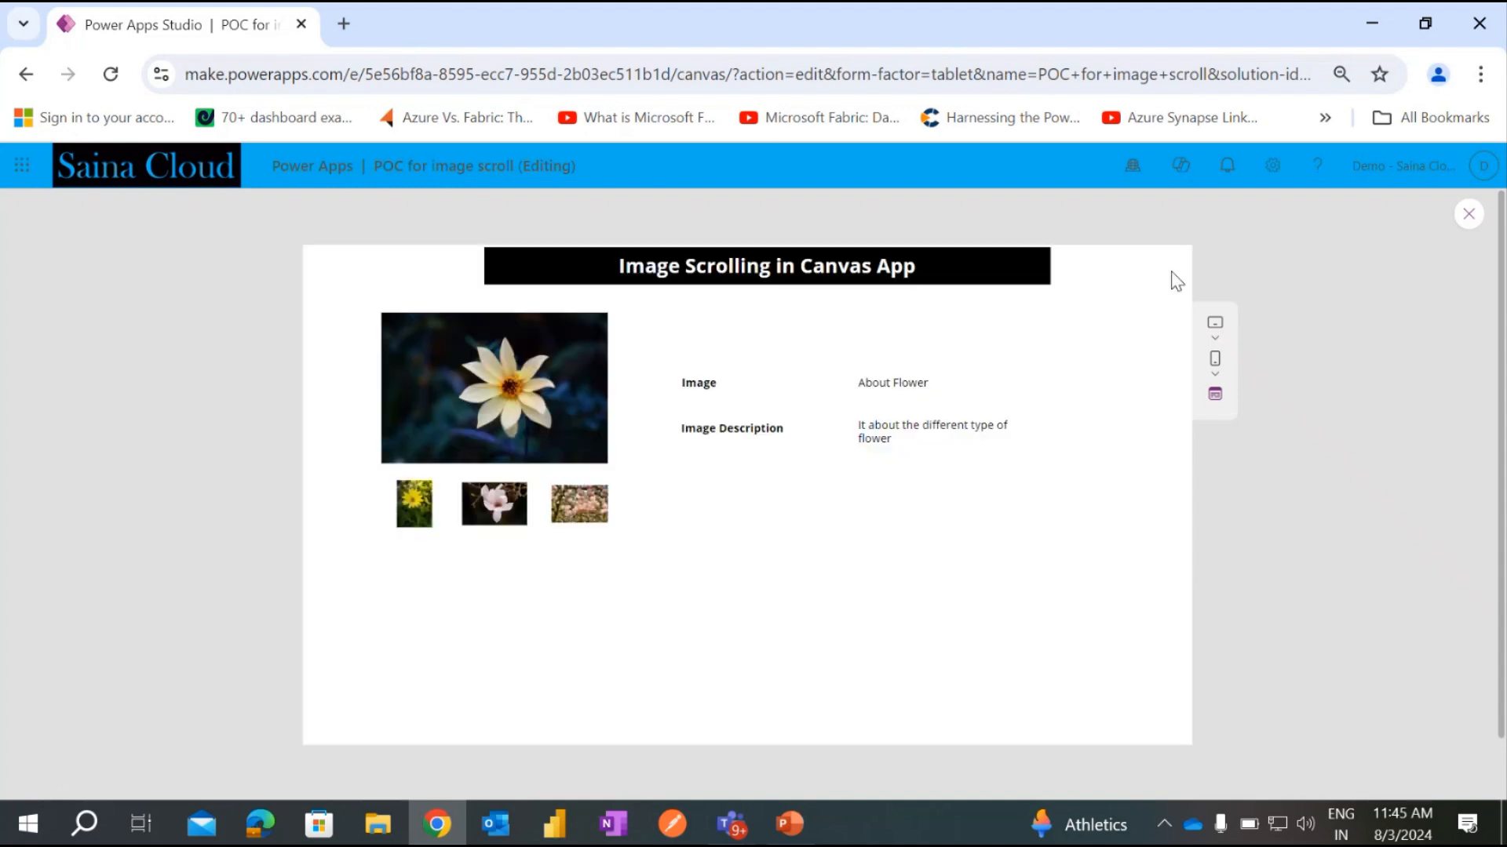
left_click(581, 513)
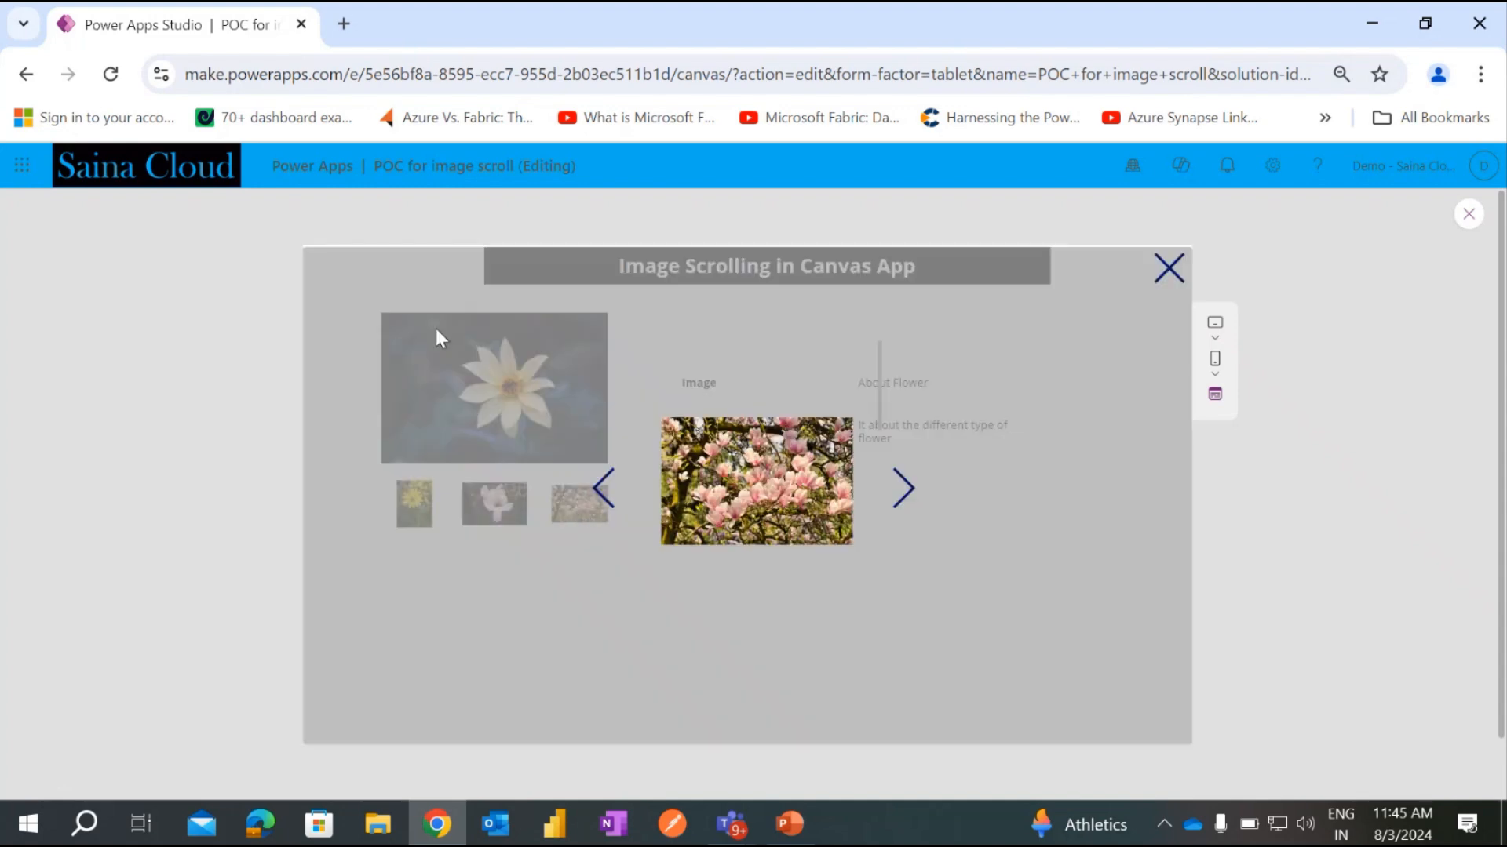
left_click(1464, 225)
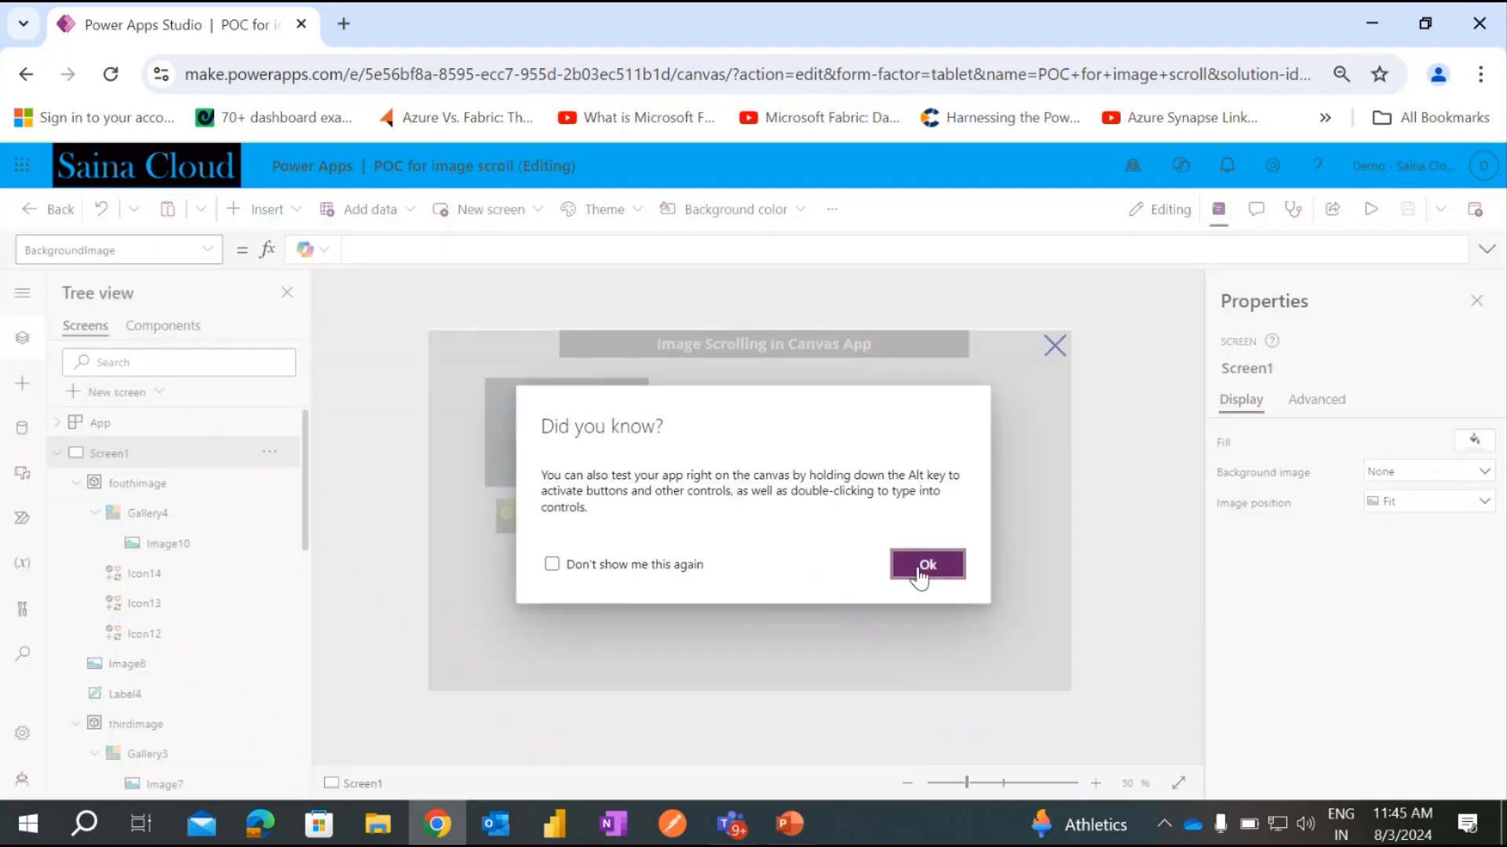
left_click(927, 565)
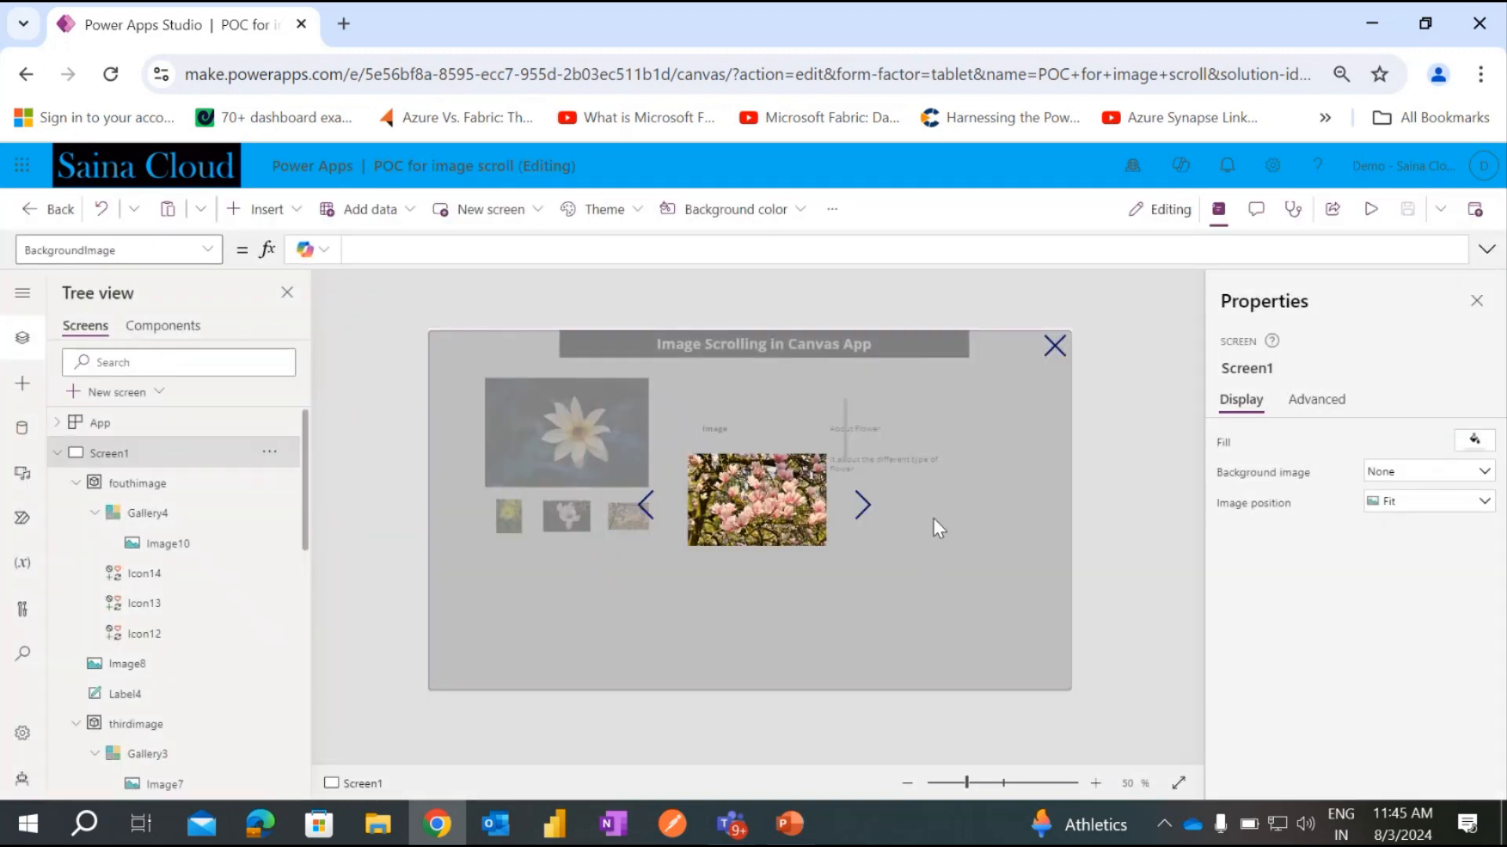
Set the color of the popup's cancel icon (Icon14) to black.
left_click(1056, 355)
scroll(1379, 695, "down", 3)
left_click(1417, 642)
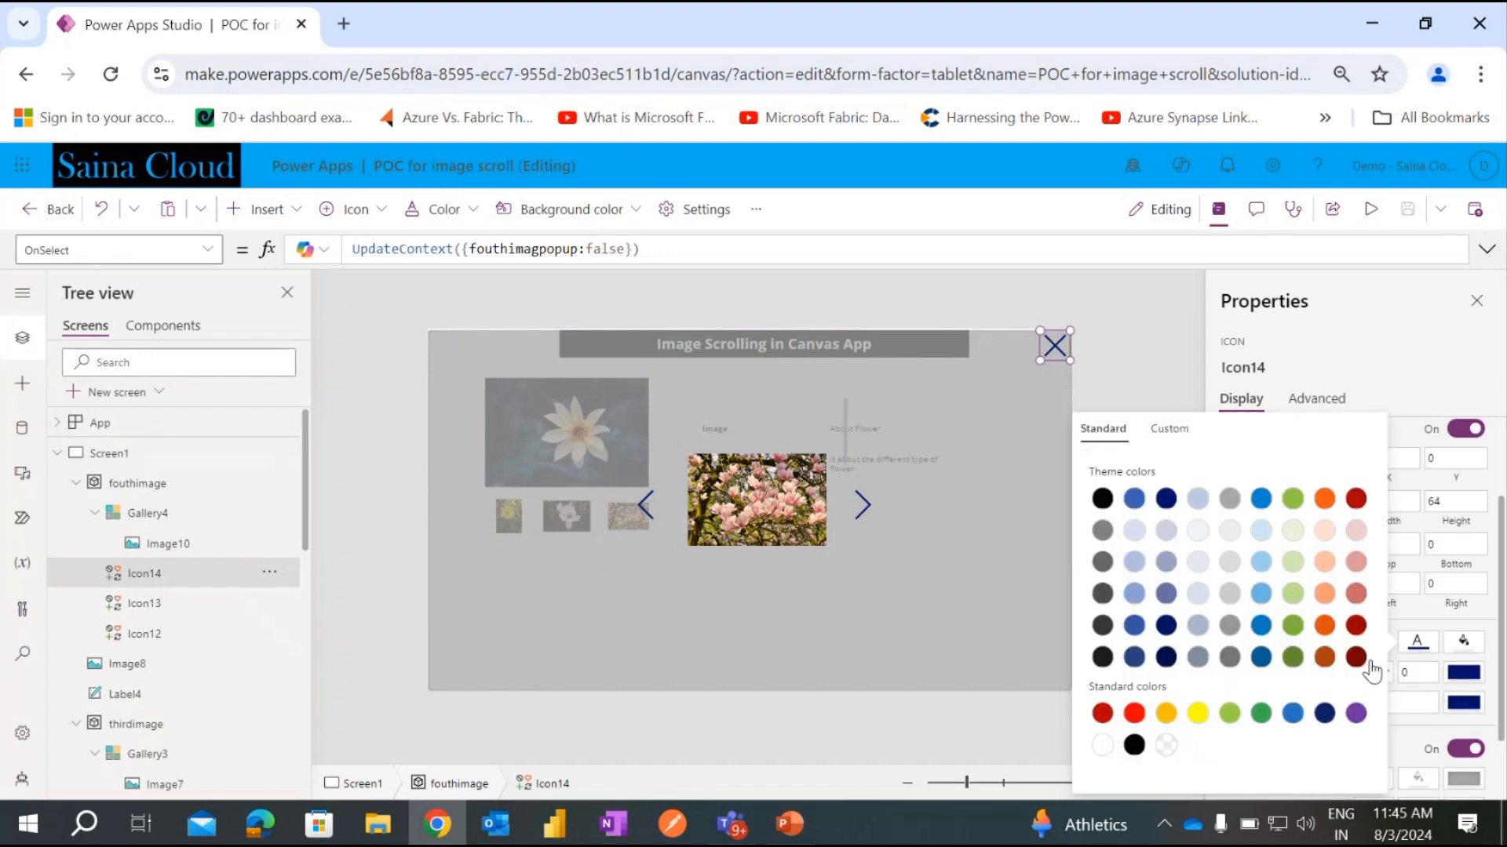
left_click(1134, 747)
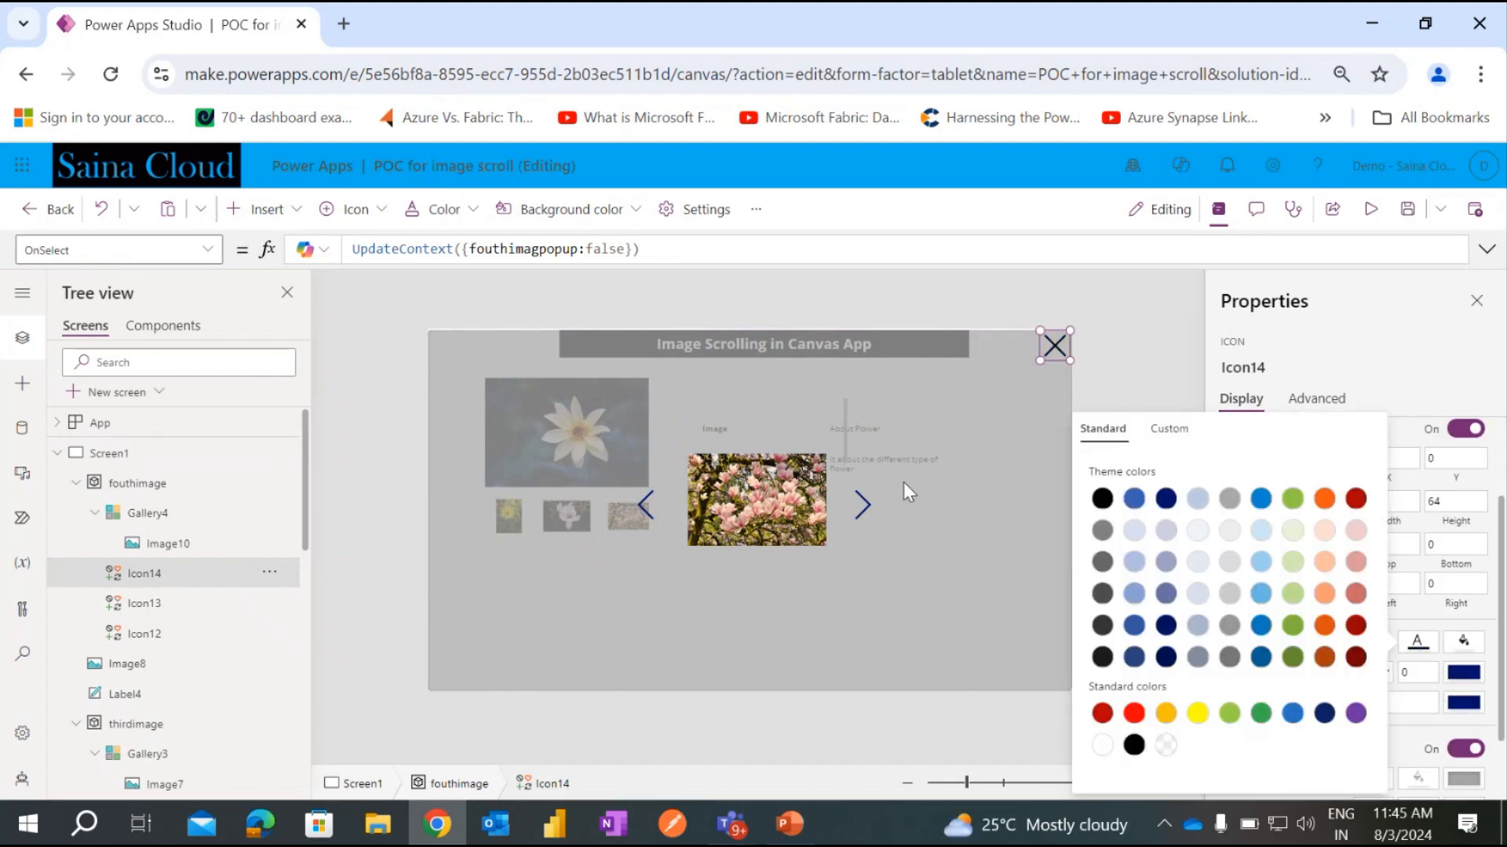
Set the color of both navigation arrow icons (Icon12 and Icon13) to the gray theme color.
left_click(867, 507)
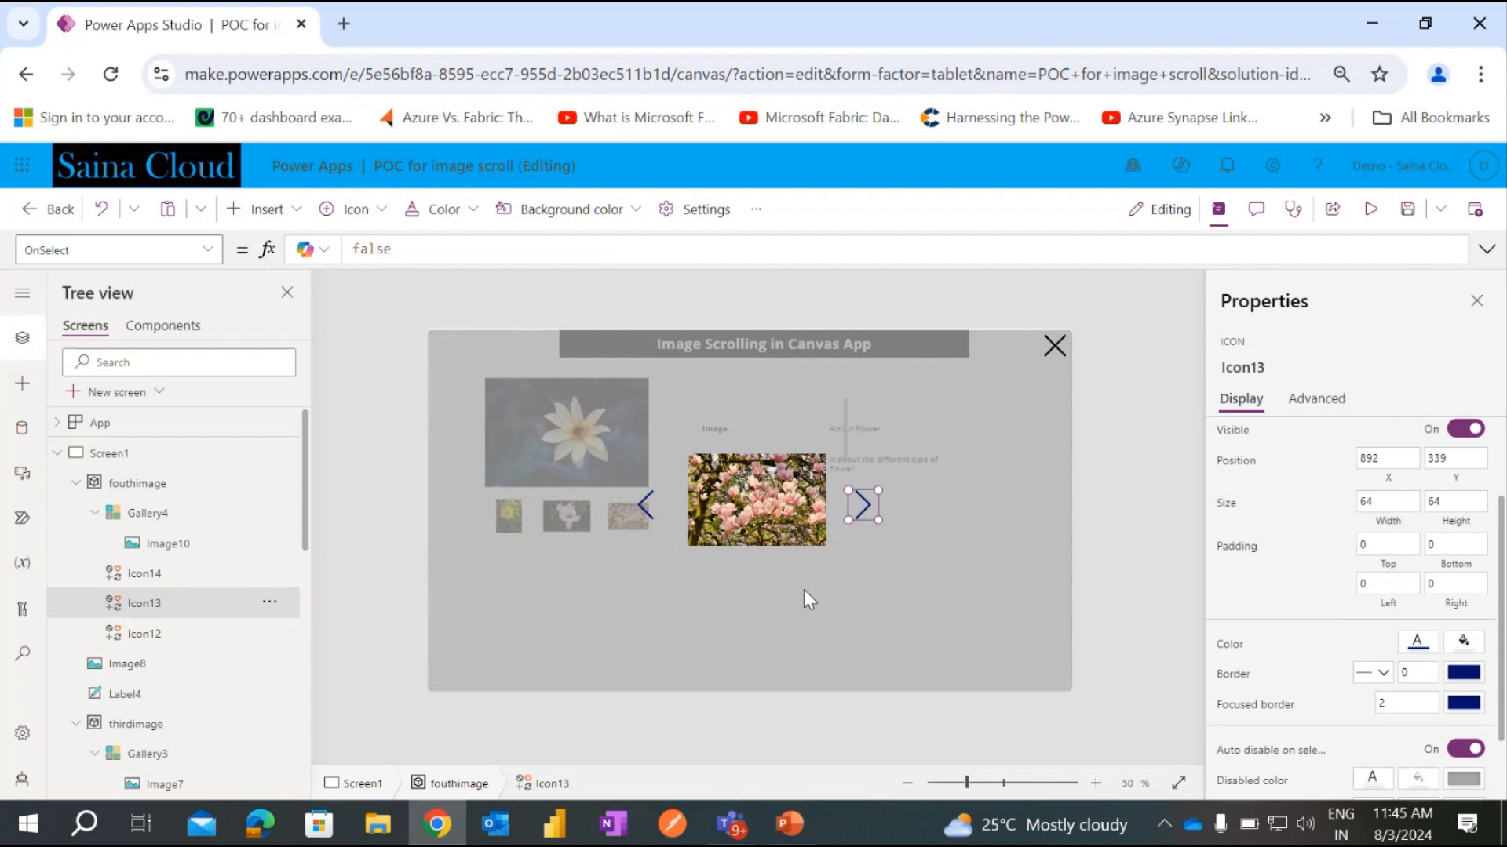
left_click(651, 516, "shift")
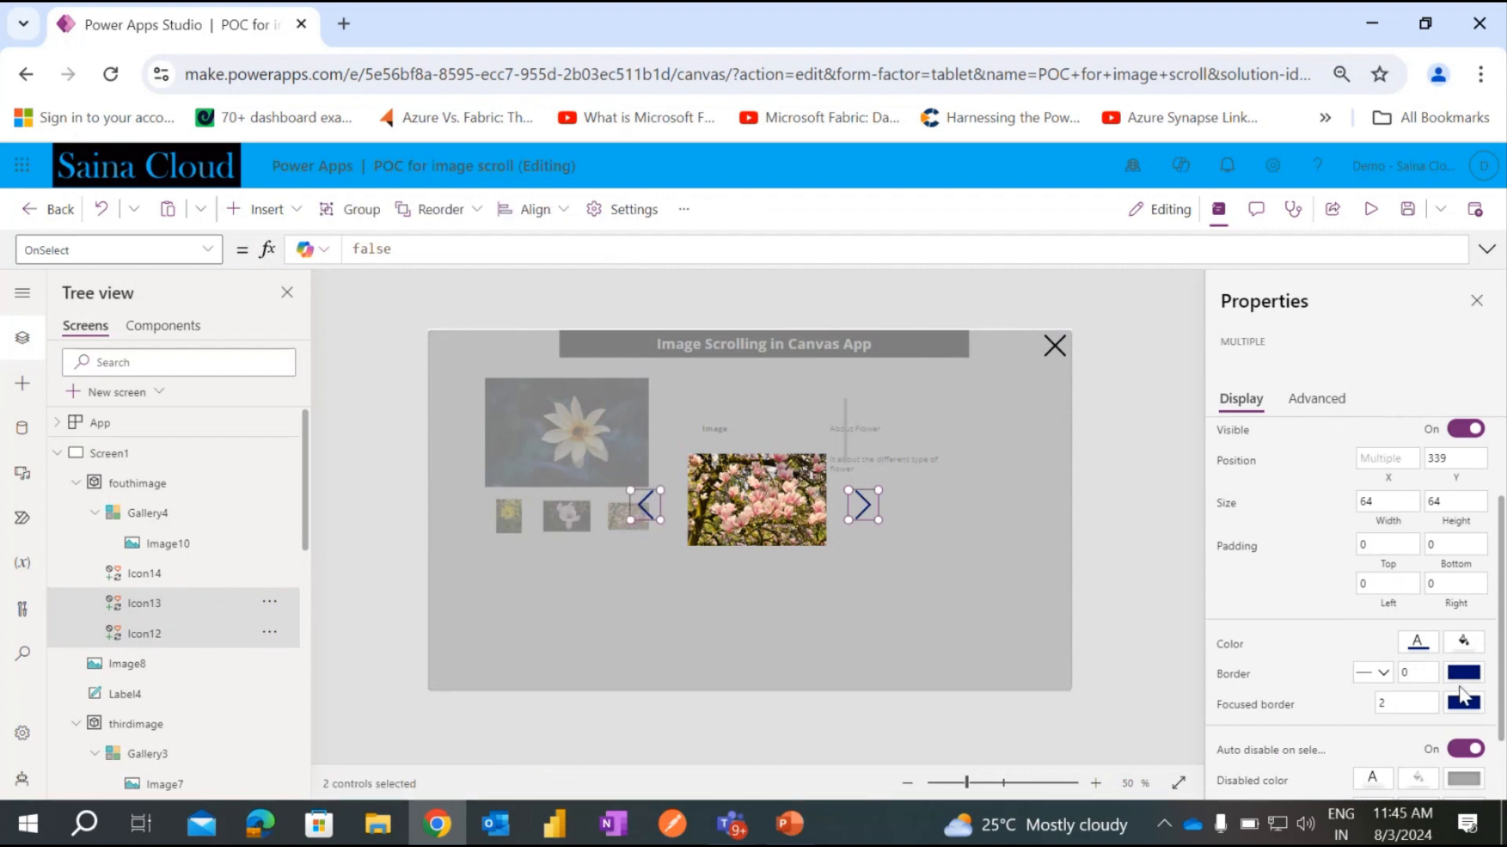
left_click(1418, 651)
left_click(1102, 530)
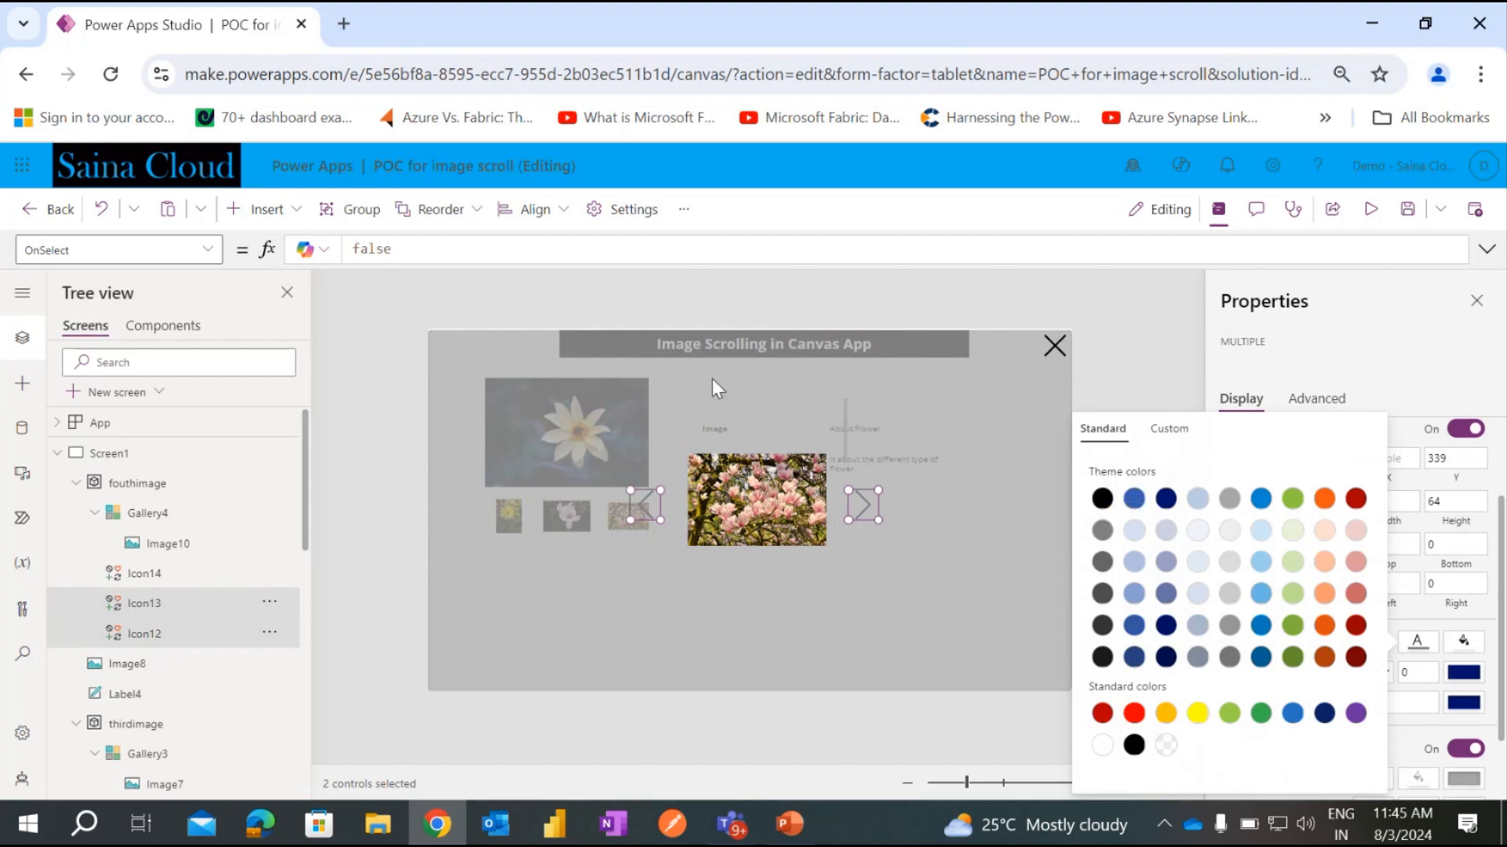
Turn off Show scrollbar for Gallery4, and save and preview the app.
left_click(780, 413)
scroll(1461, 688, "down", 2)
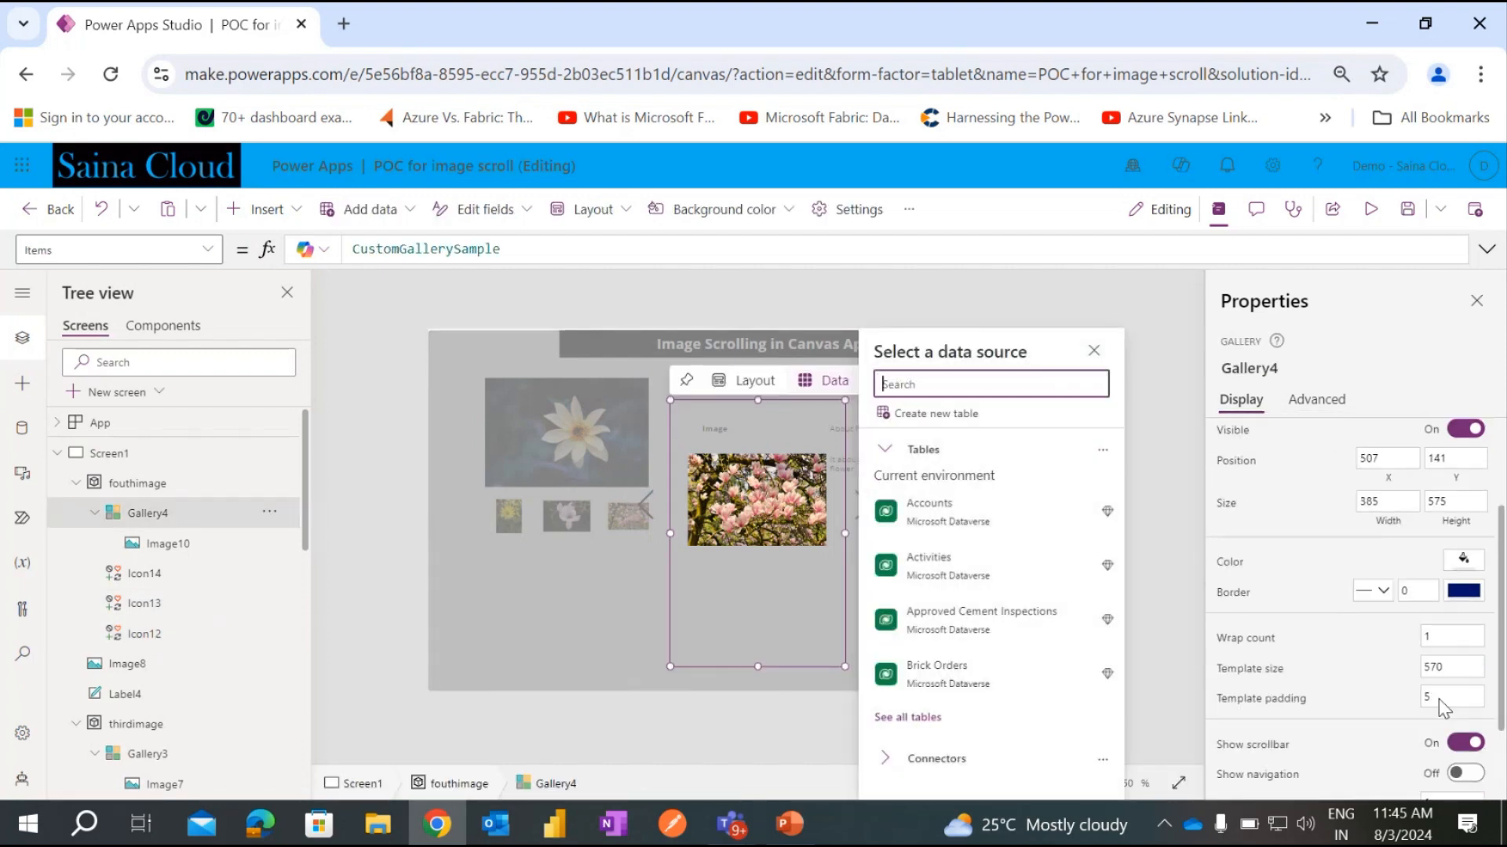
left_click(1465, 680)
key("ctrl+s")
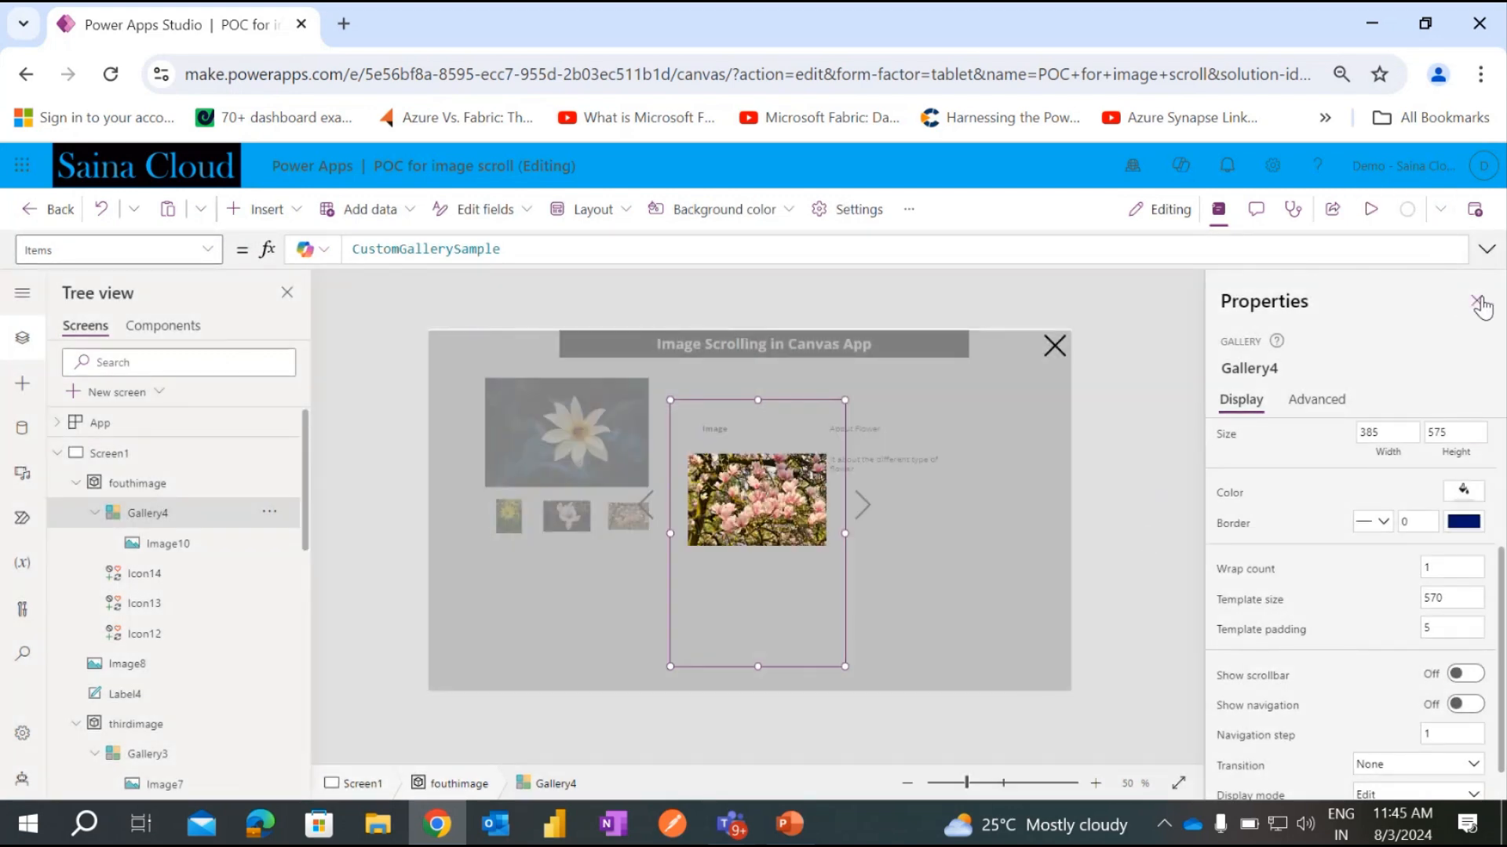
left_click(1370, 209)
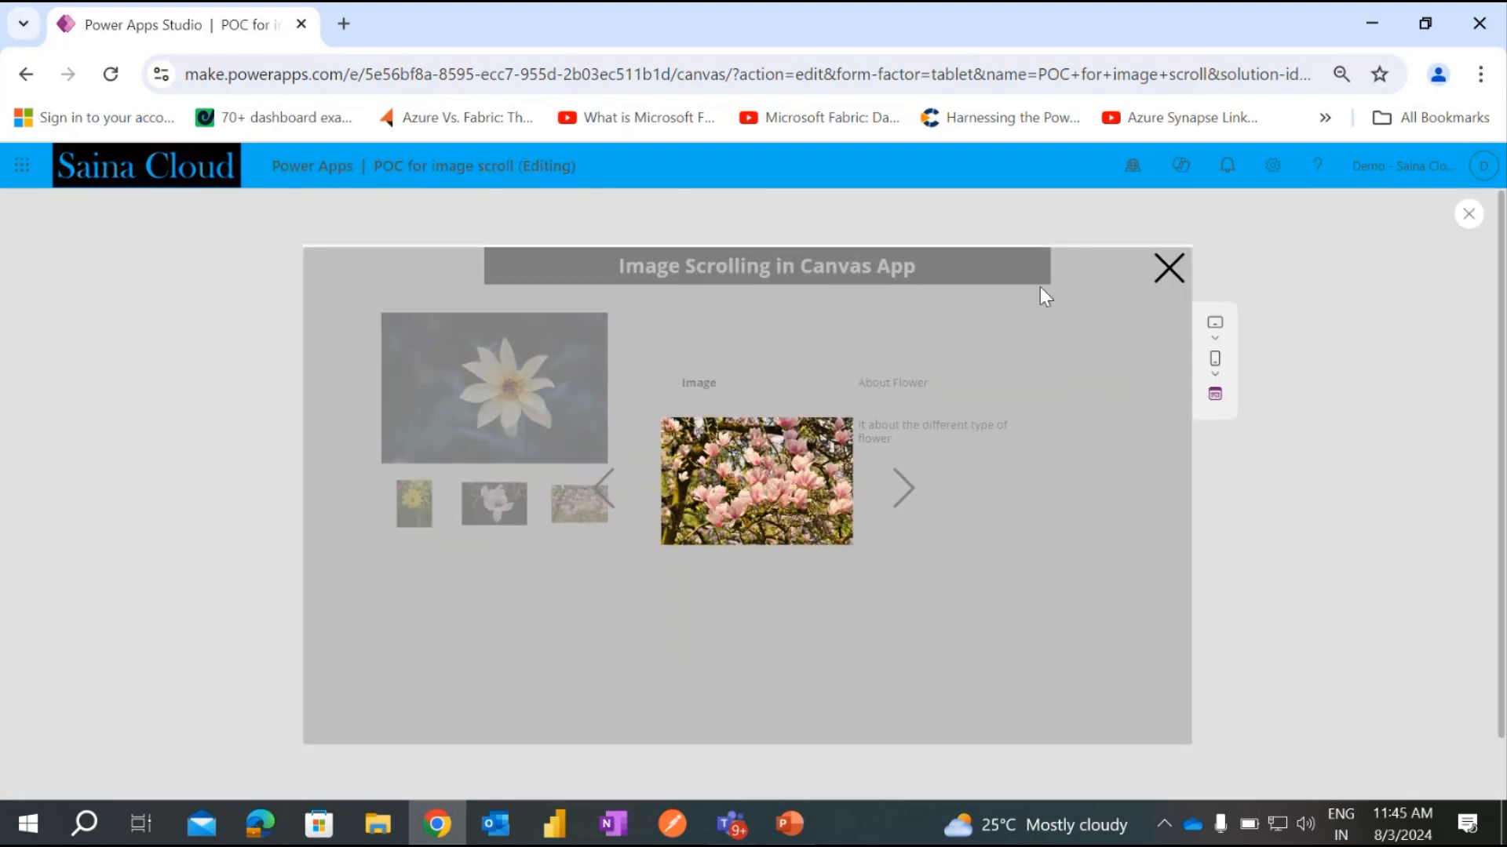
Close the popup with its cancel icon in preview, reopen it from the pink-blossom thumbnail, and return to editing.
left_click(1167, 268)
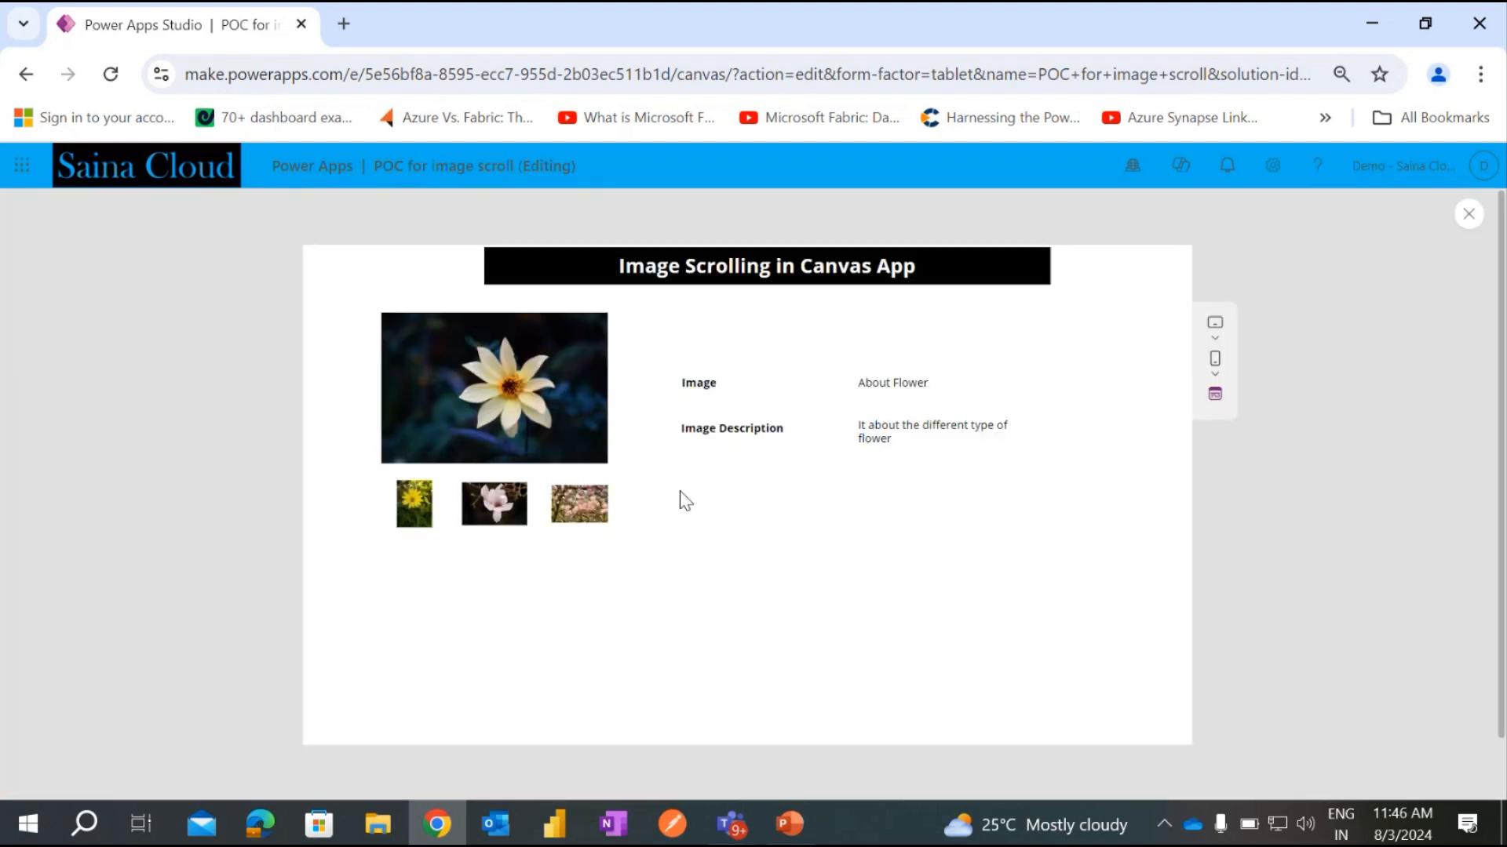
left_click(581, 502)
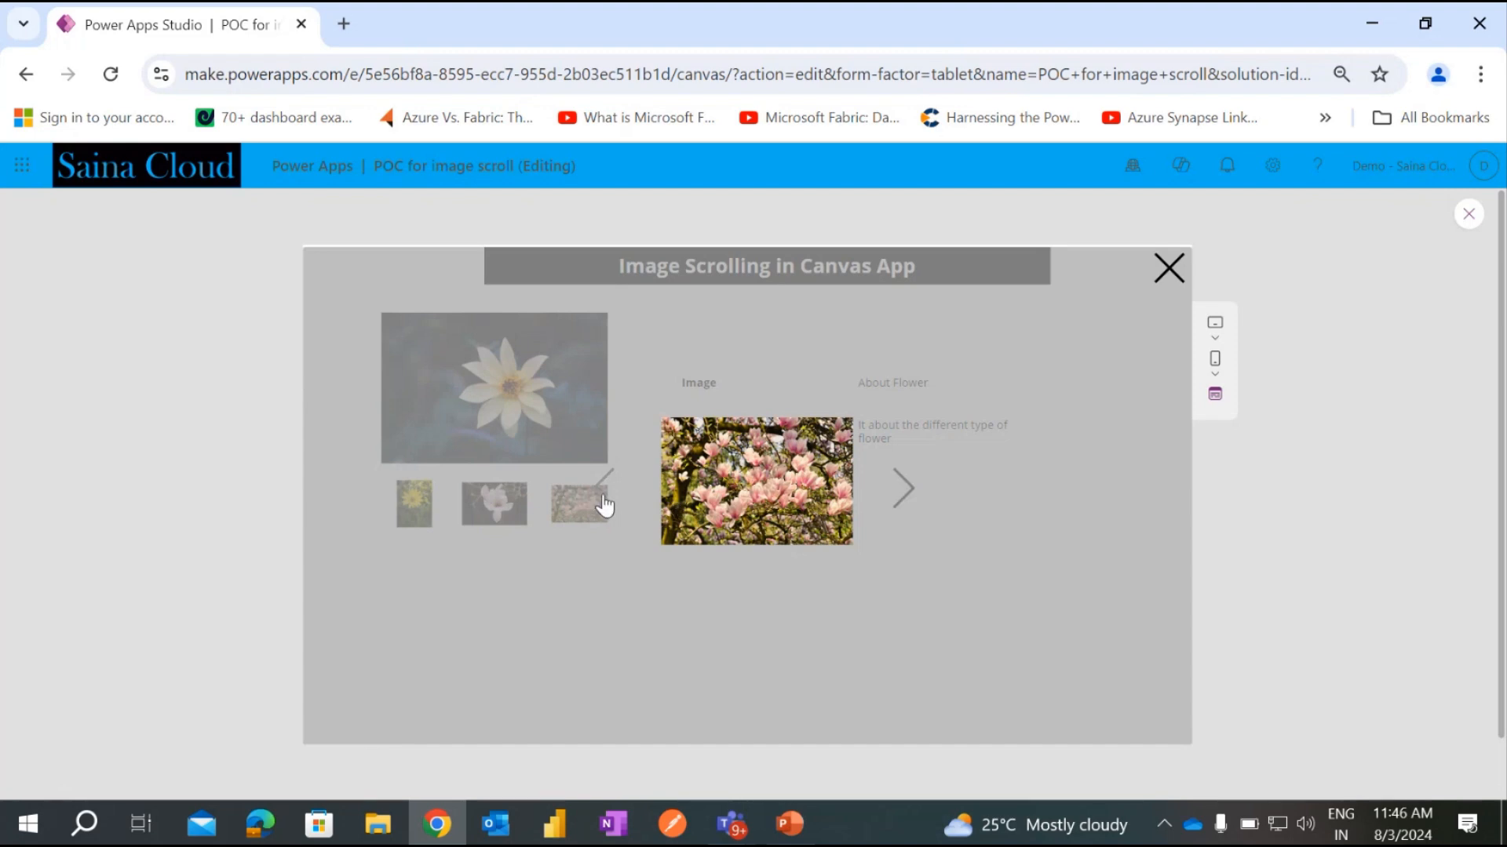
left_click(1470, 219)
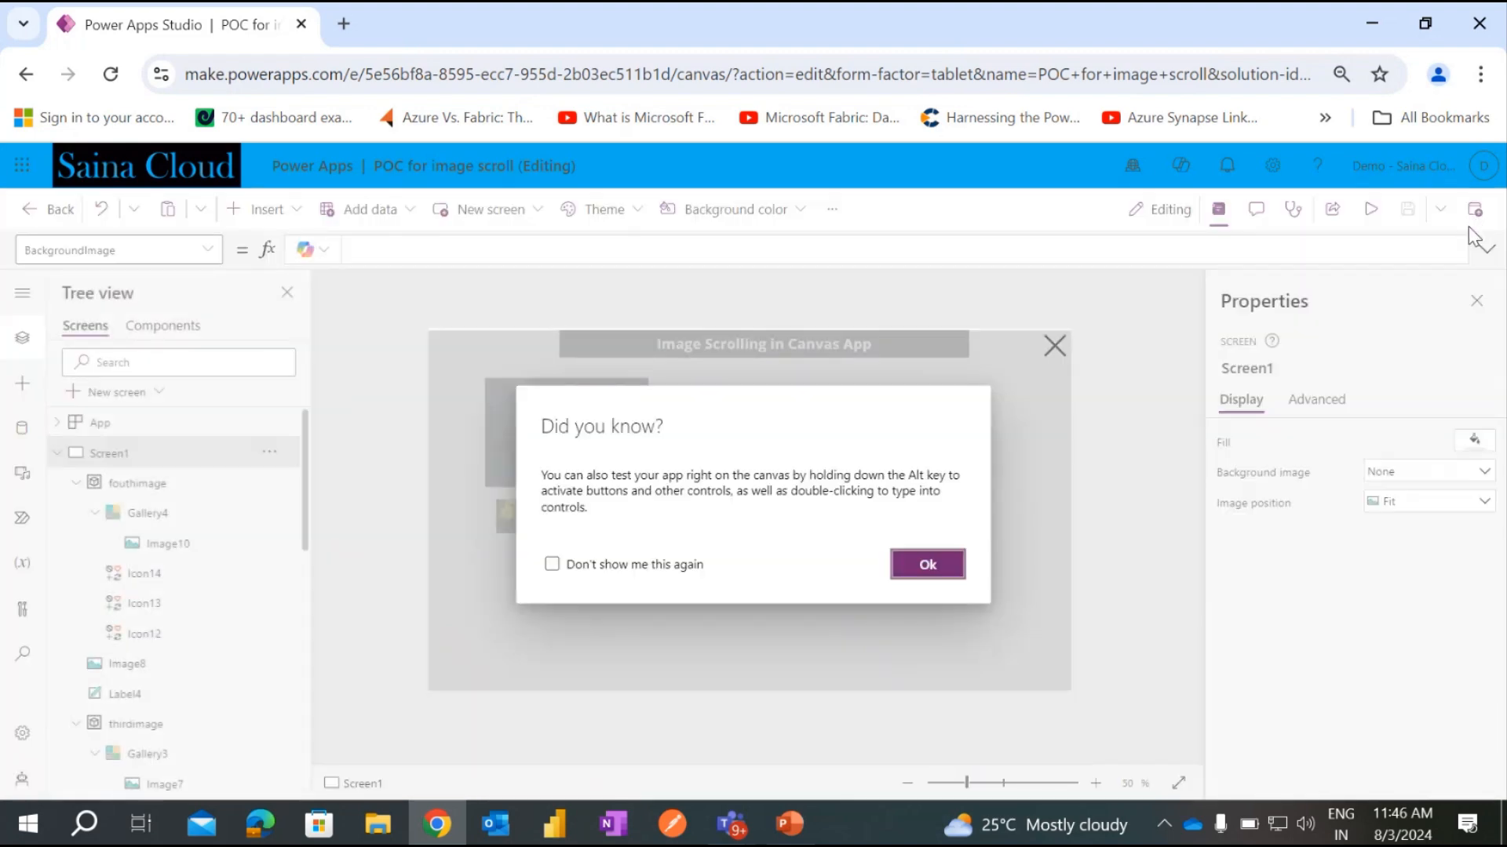
left_click(940, 568)
Replace the OnSelect formula of the popup's next arrow (Icon13) with UpdateContext({showfirstimagpopup:true}).
left_click(864, 507)
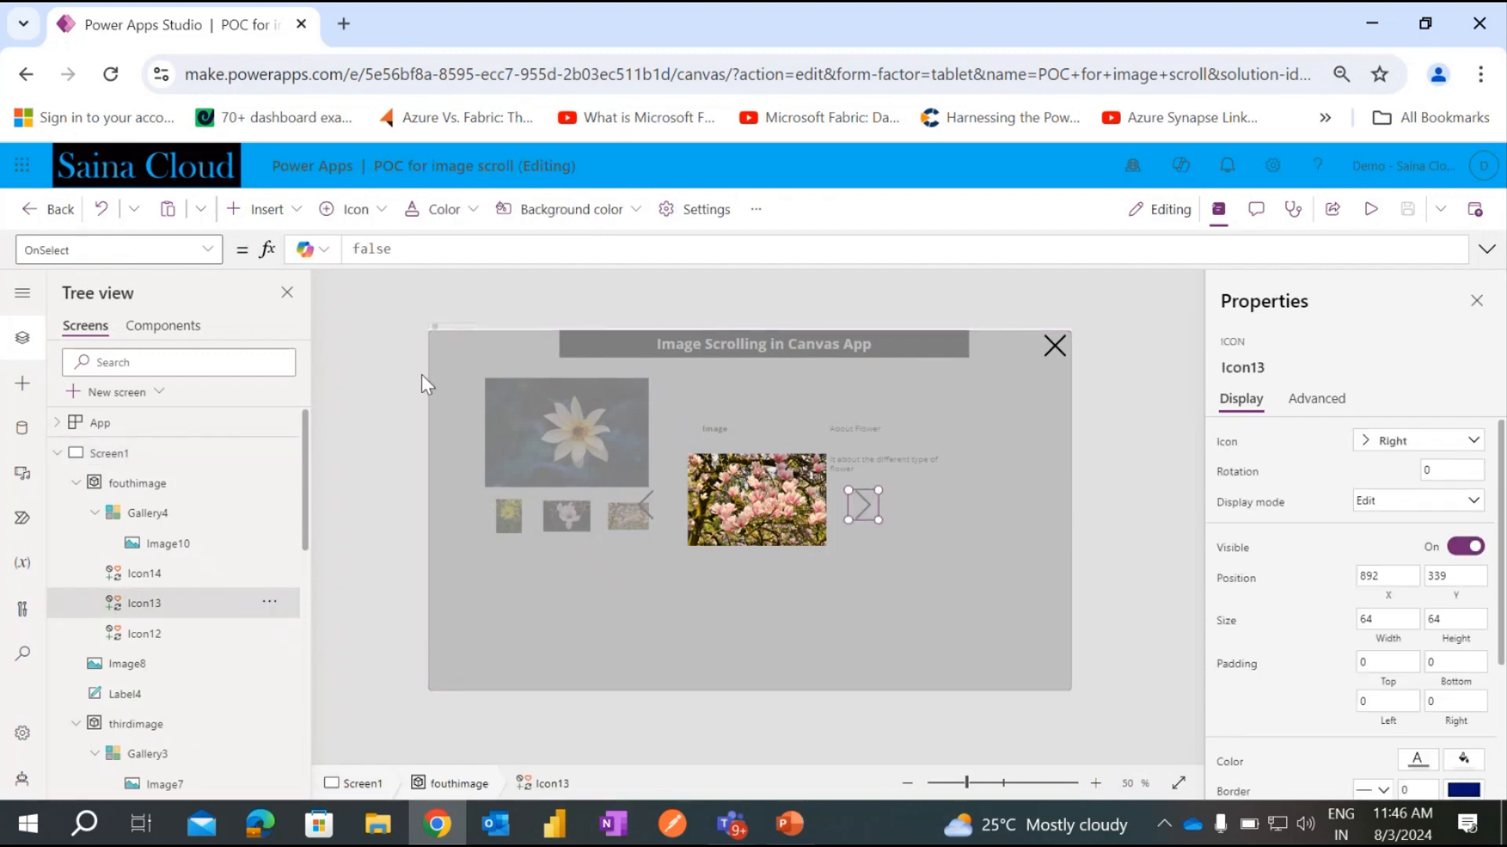
left_click(207, 252)
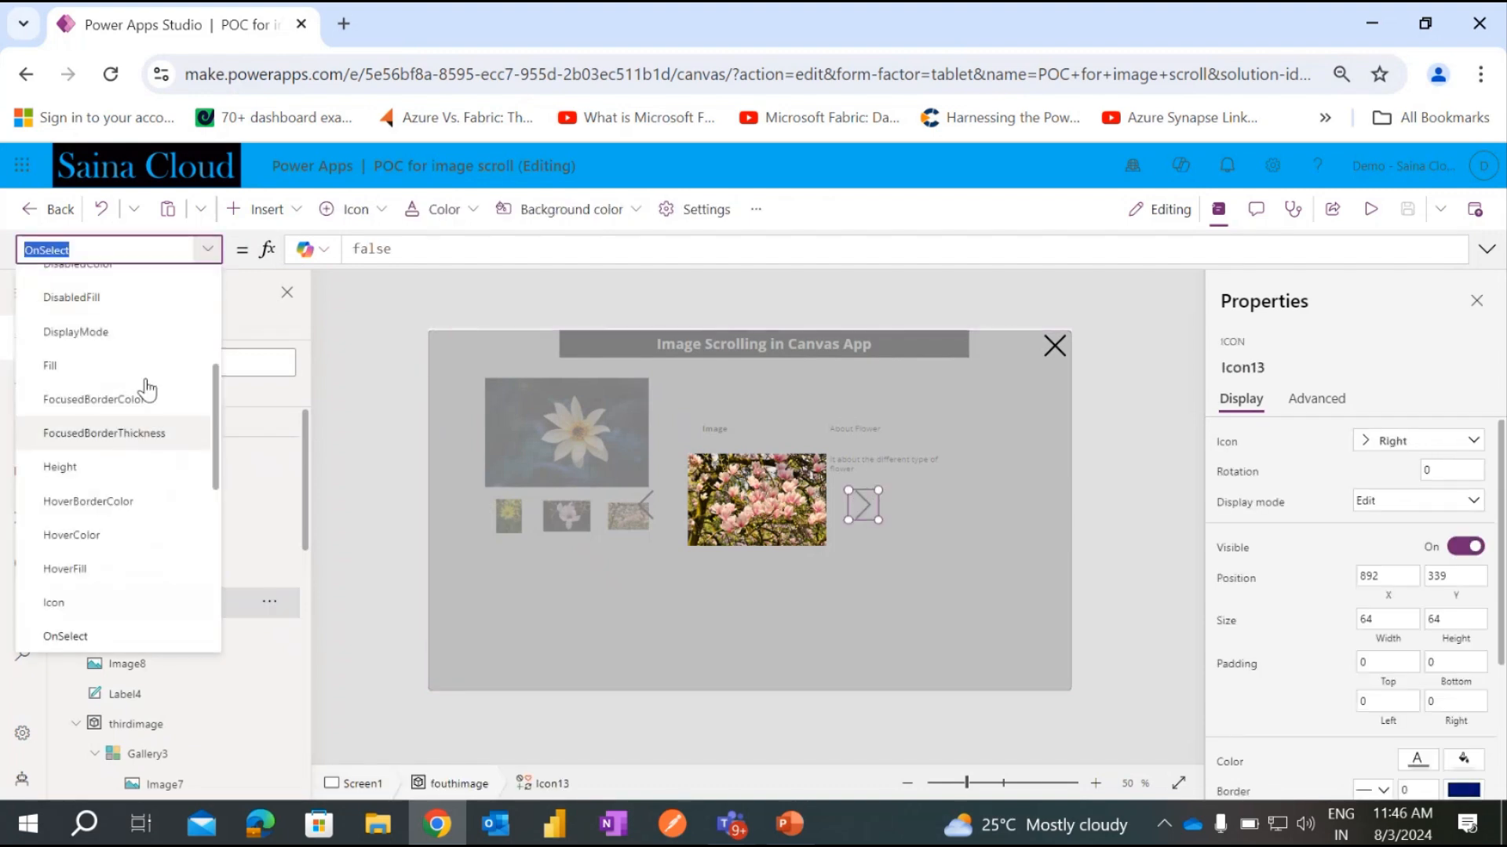
left_click_drag(520, 266, 474, 298)
key("BackSpace")
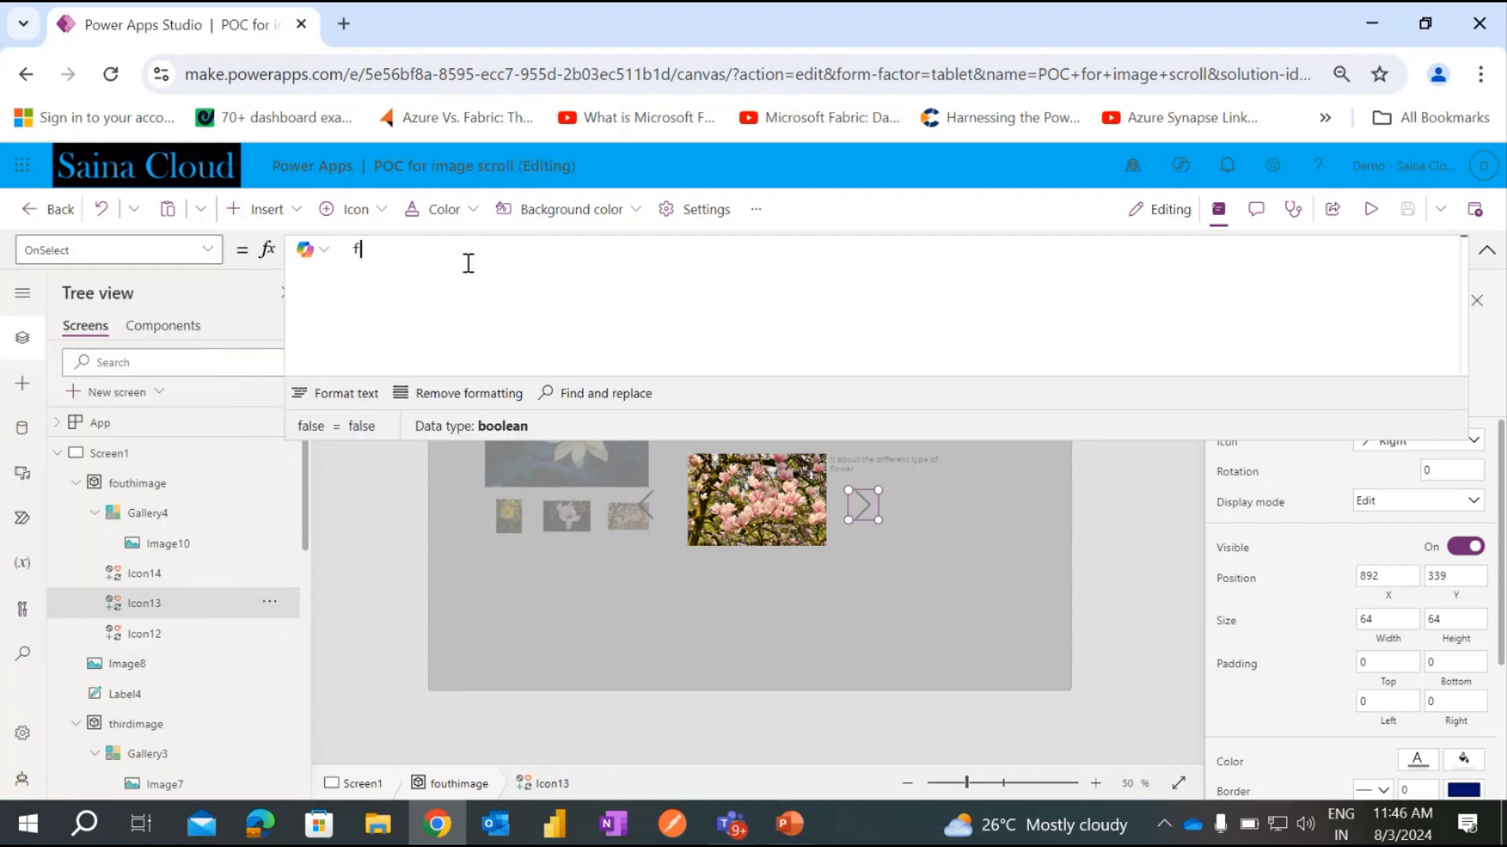
type("update")
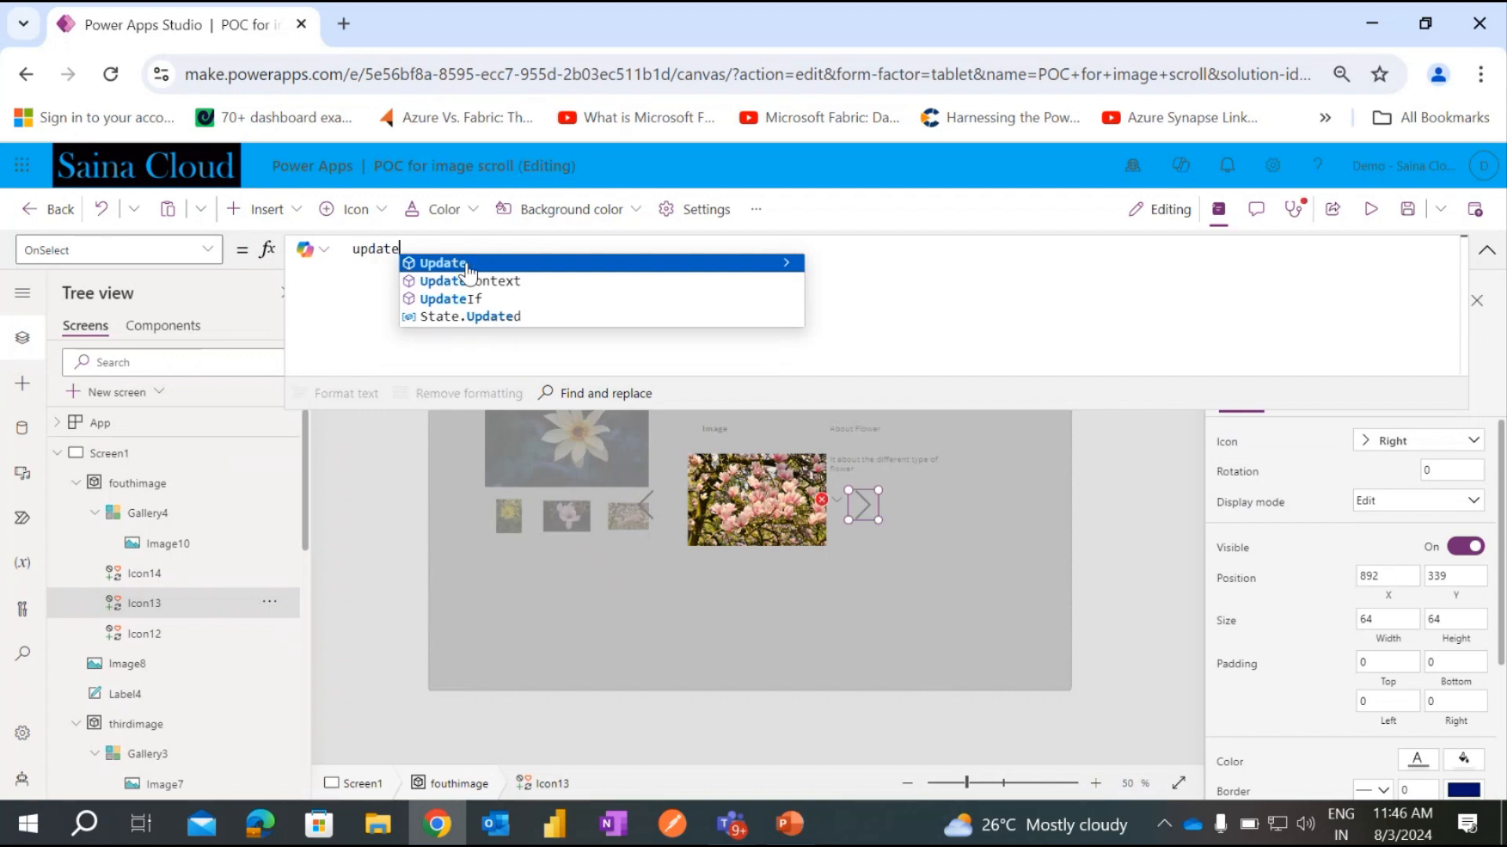
left_click(479, 281)
type("(")
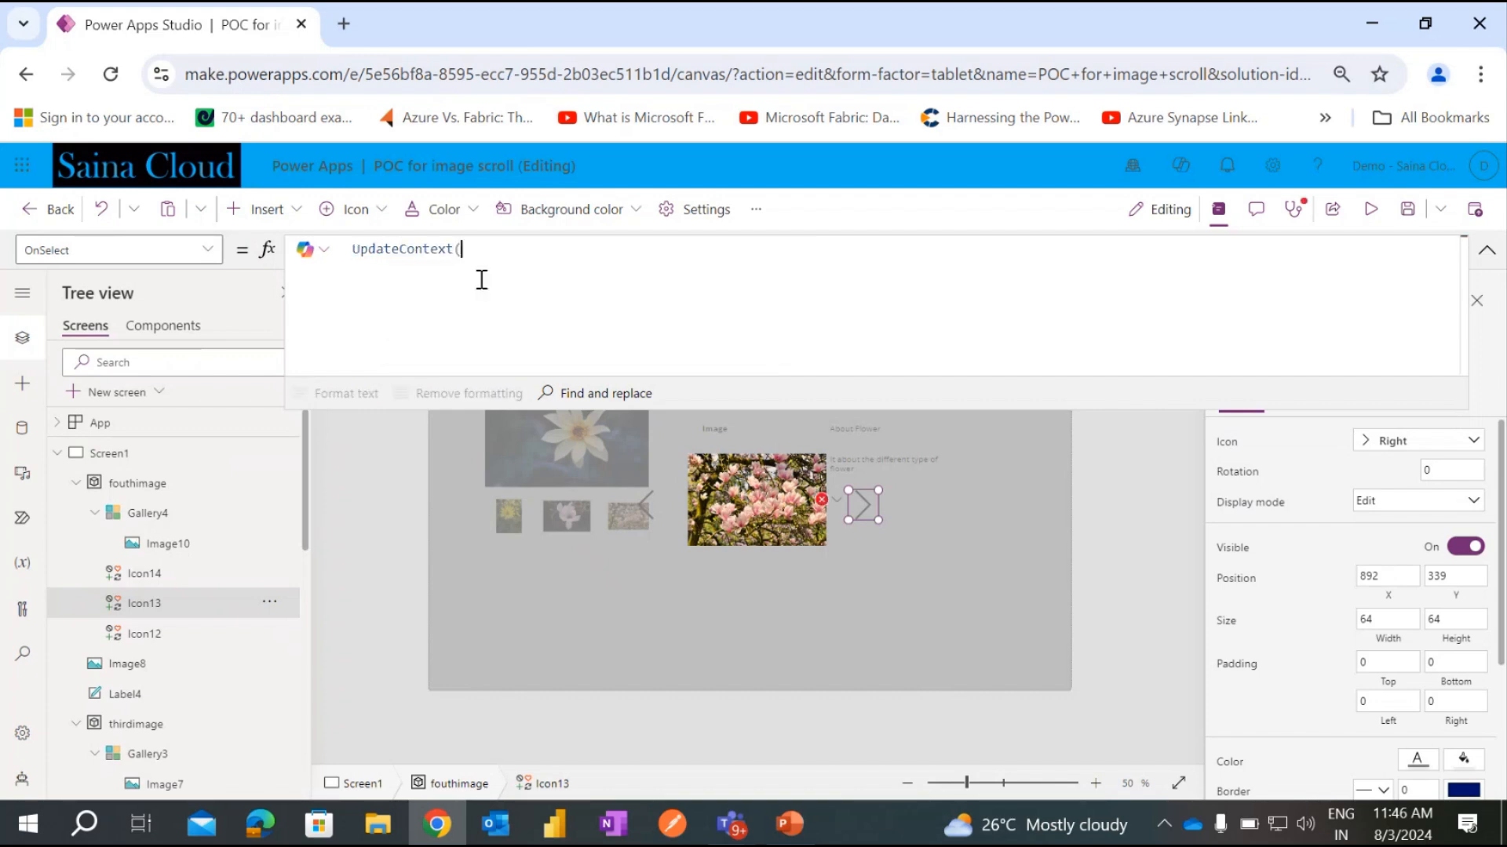
type("{")
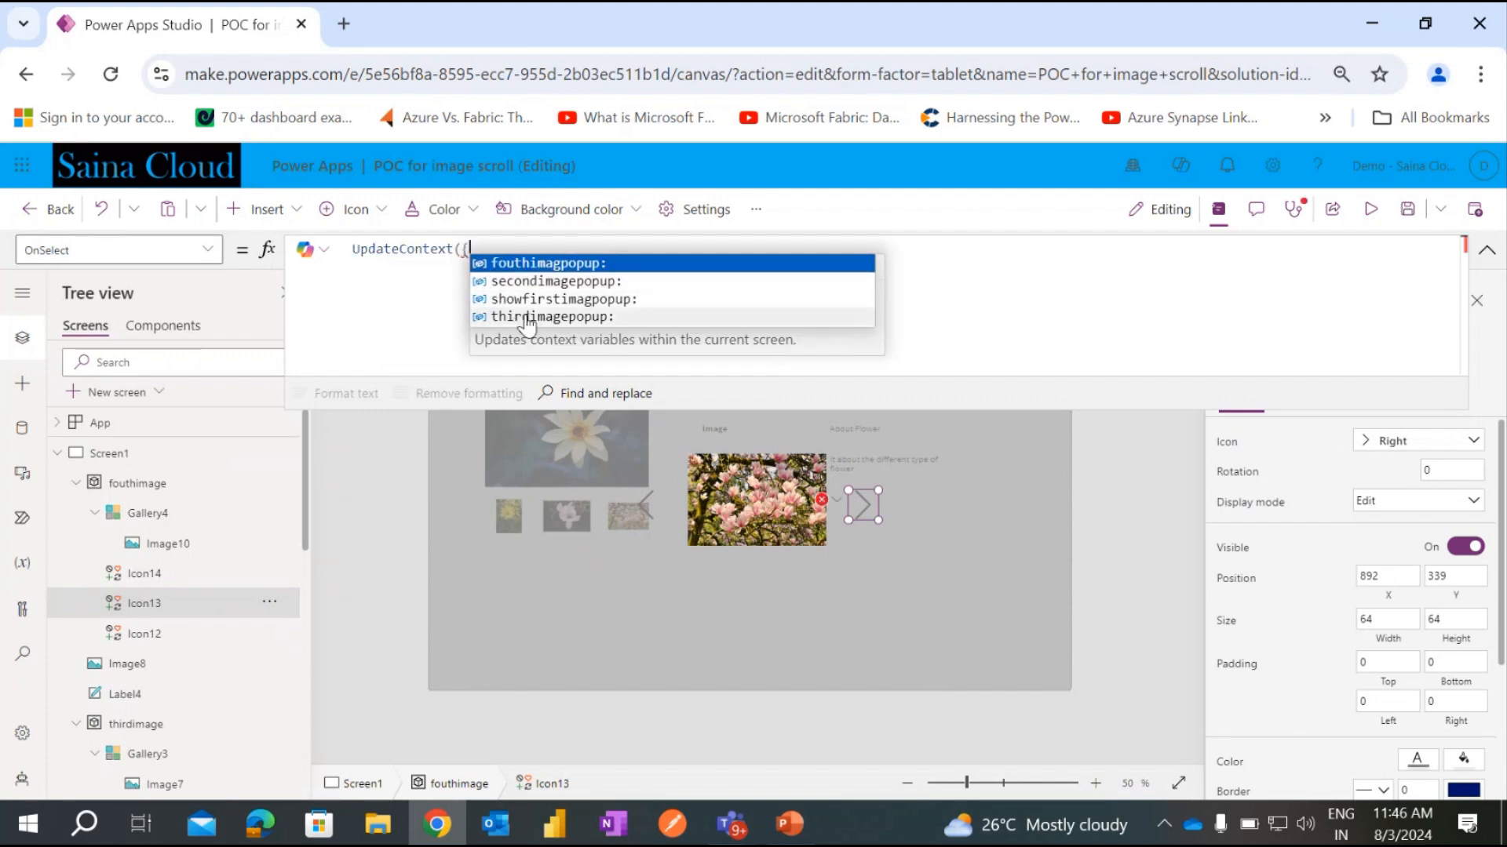
left_click(544, 299)
type("true})")
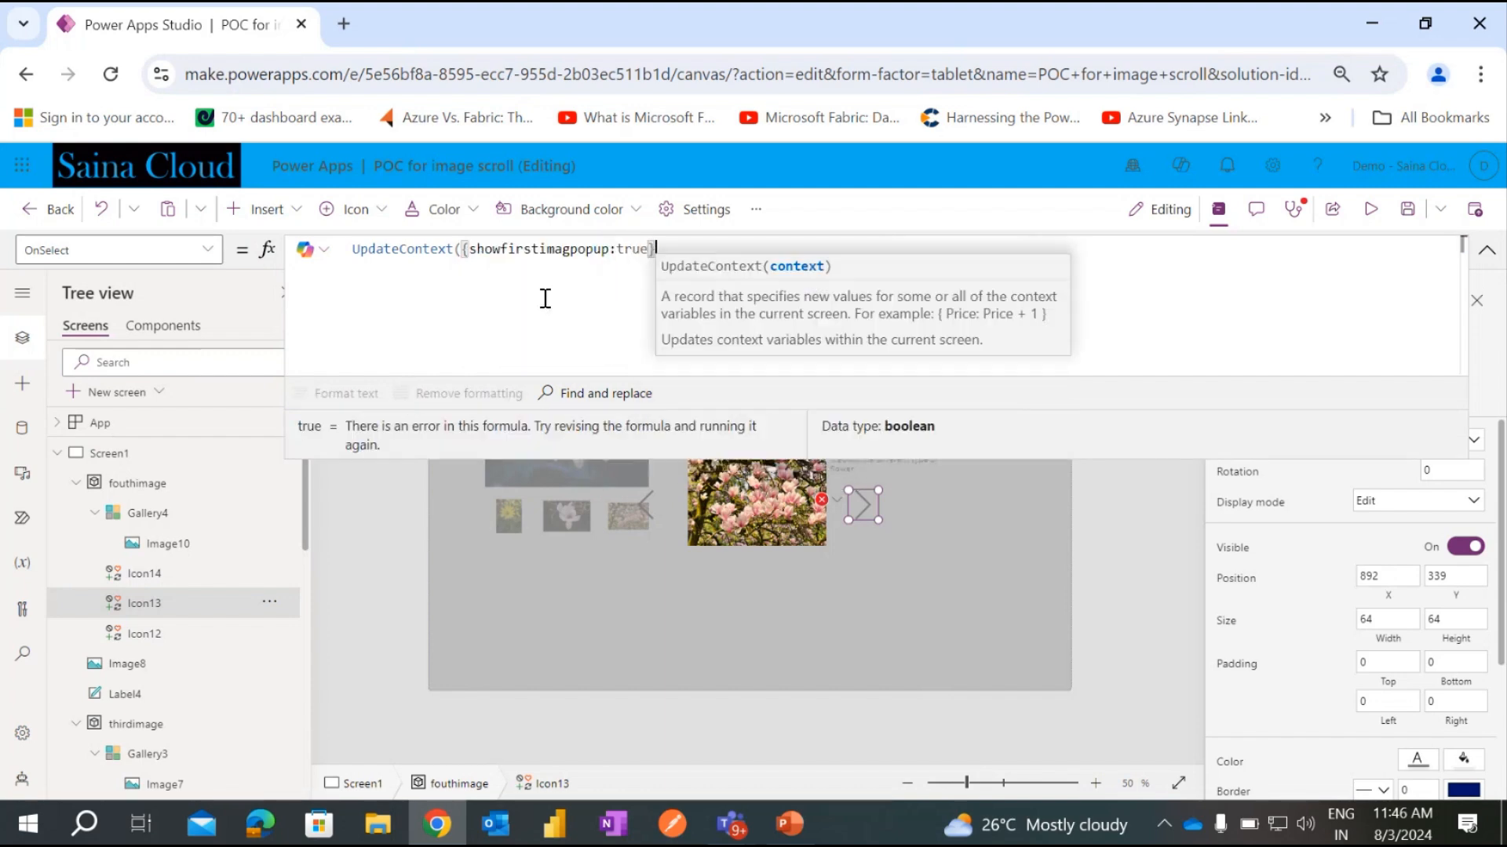
Add a second statement, UpdateContext({fouthimagpopup:false}), to Icon13's OnSelect formula and save the app.
type(";")
key("shift+Return")
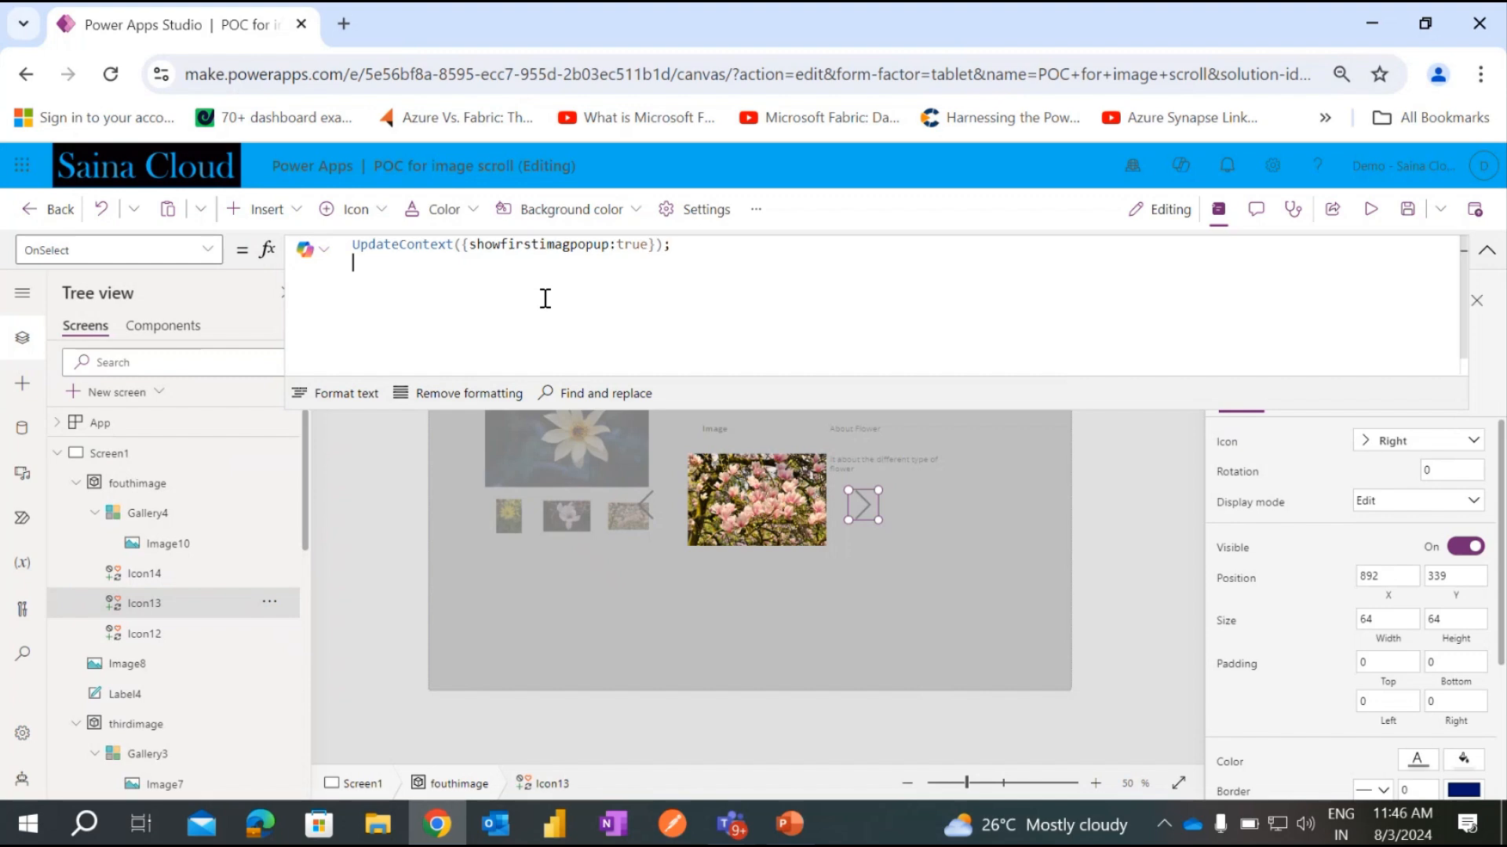
type("up")
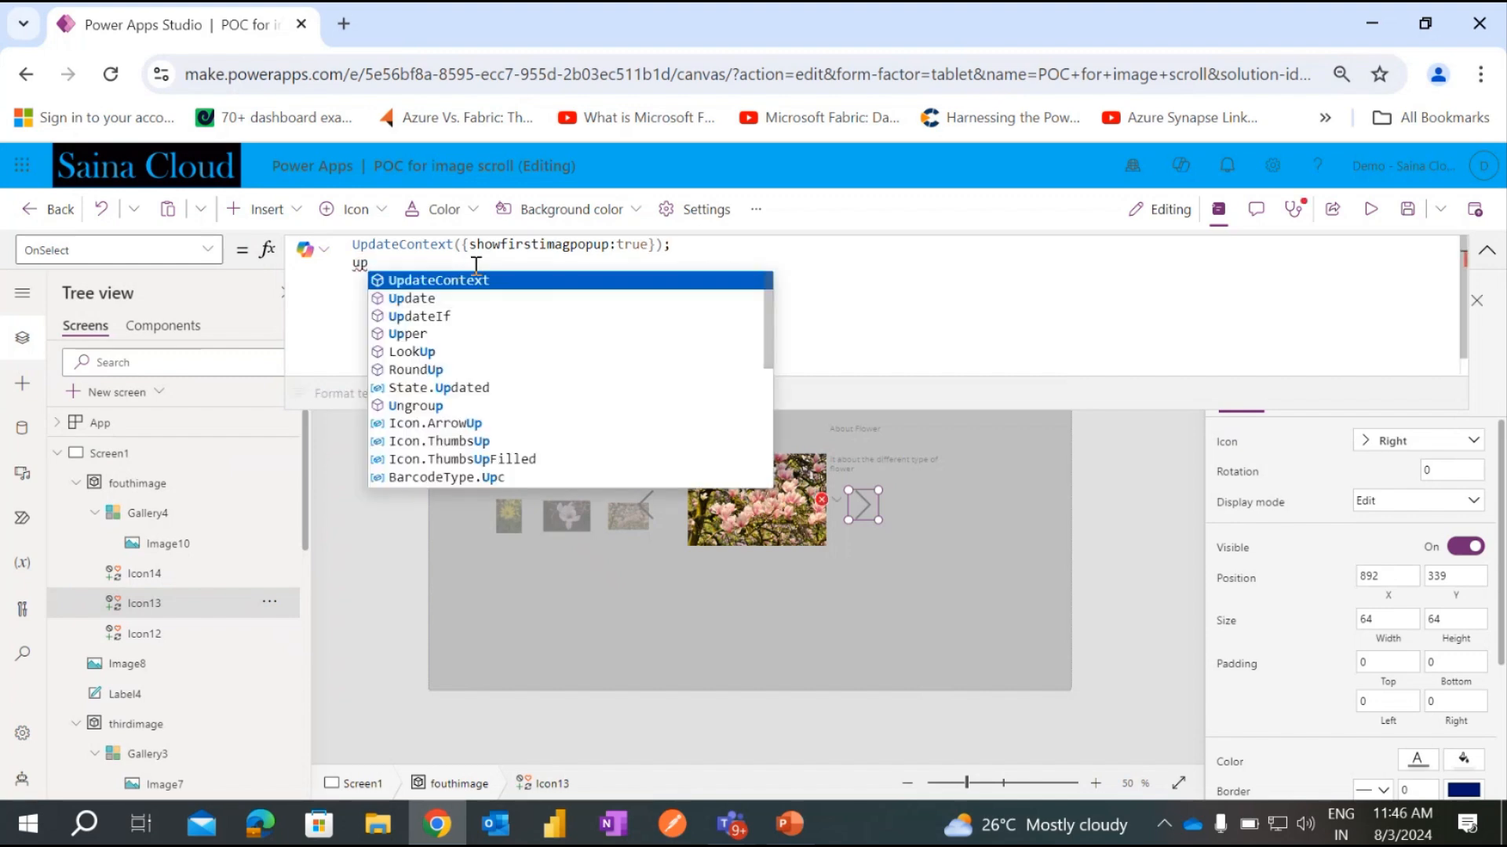
left_click(480, 281)
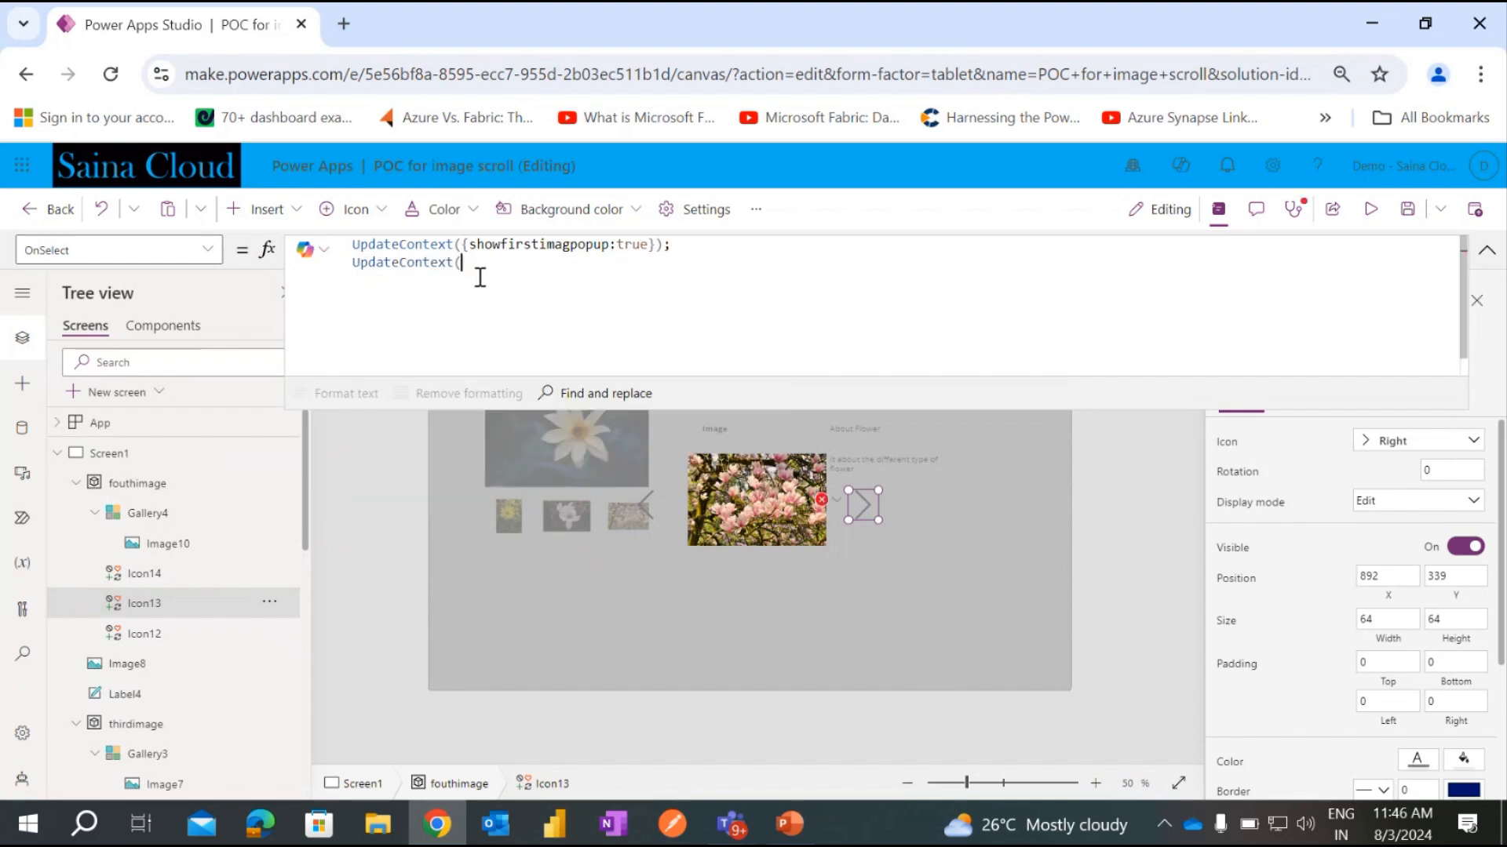
type("{")
left_click(538, 280)
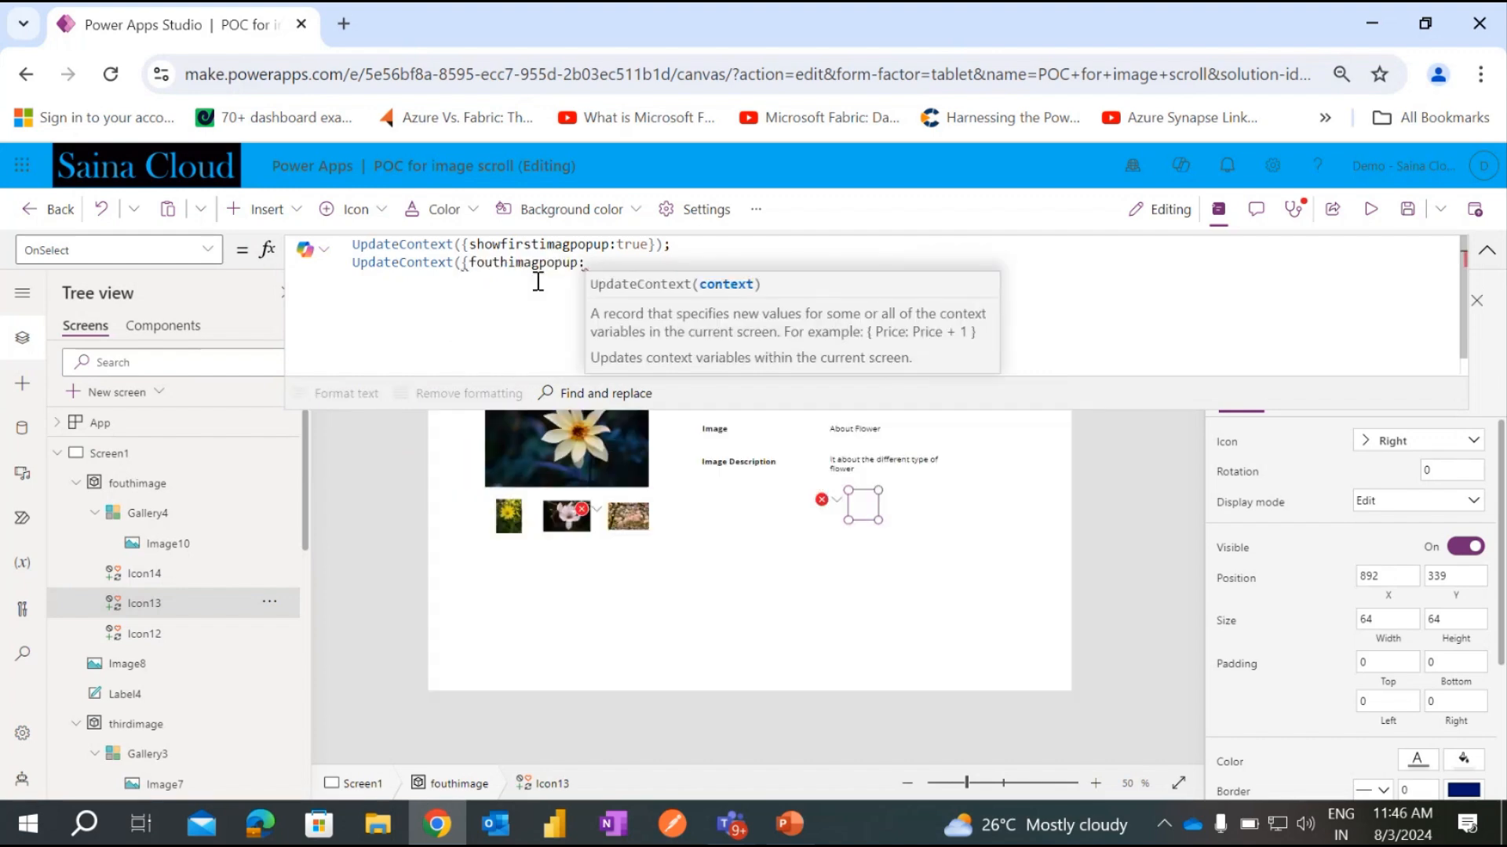
type("false})")
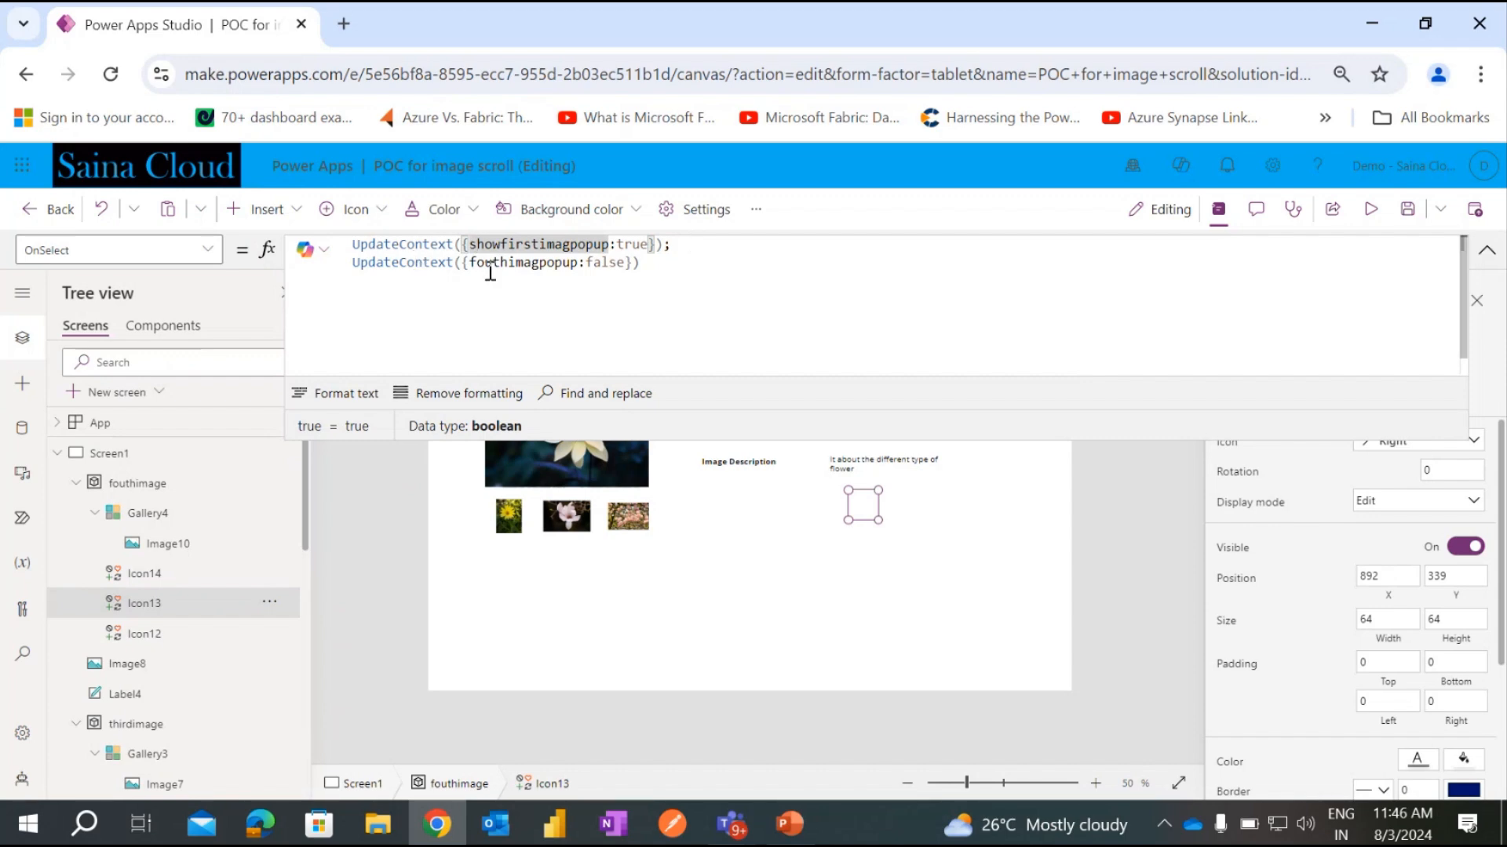
left_click(649, 267)
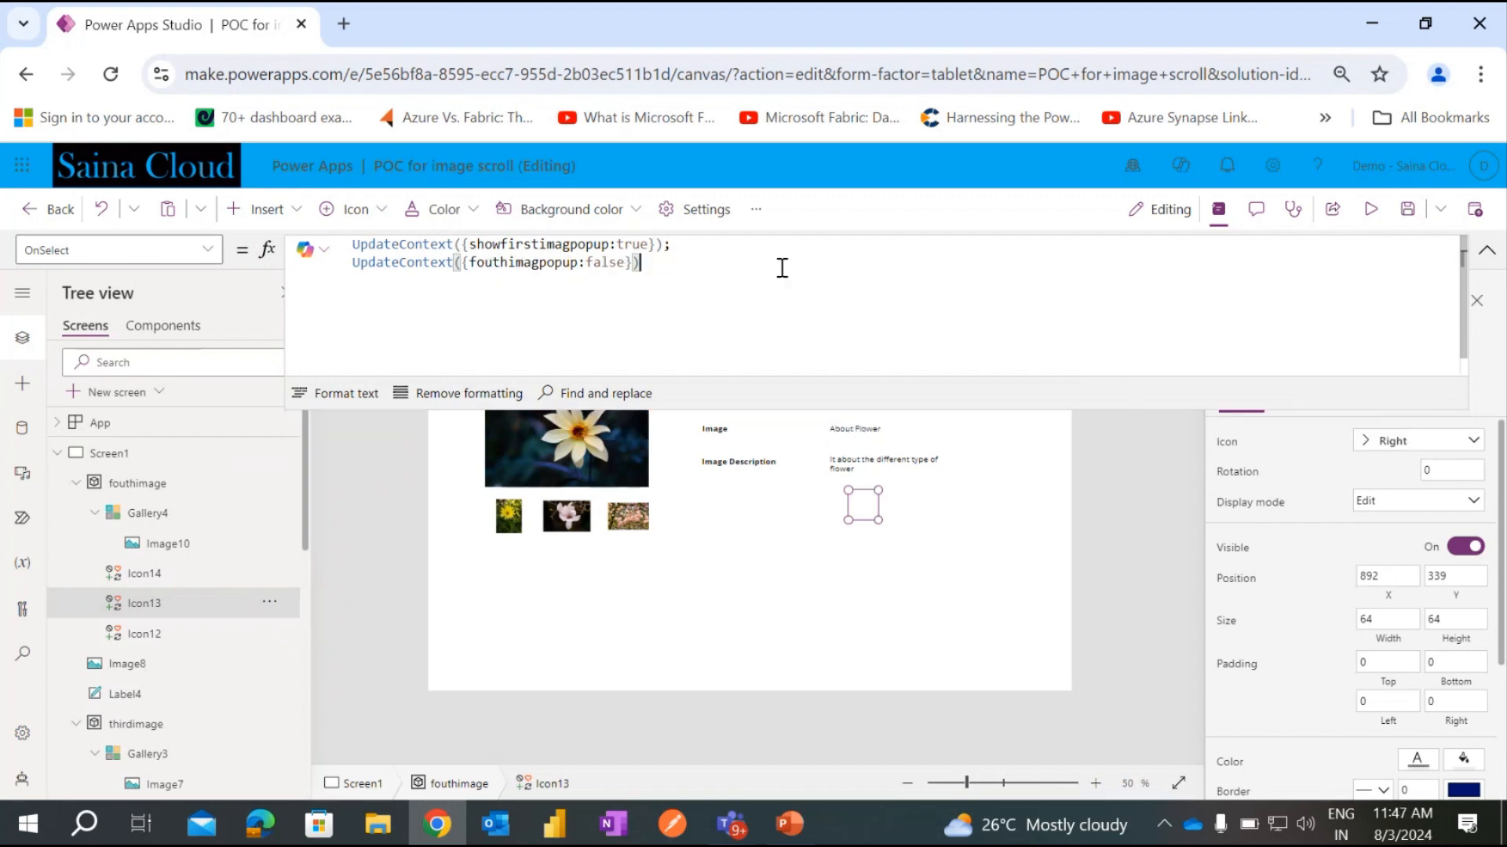
left_click(1420, 232)
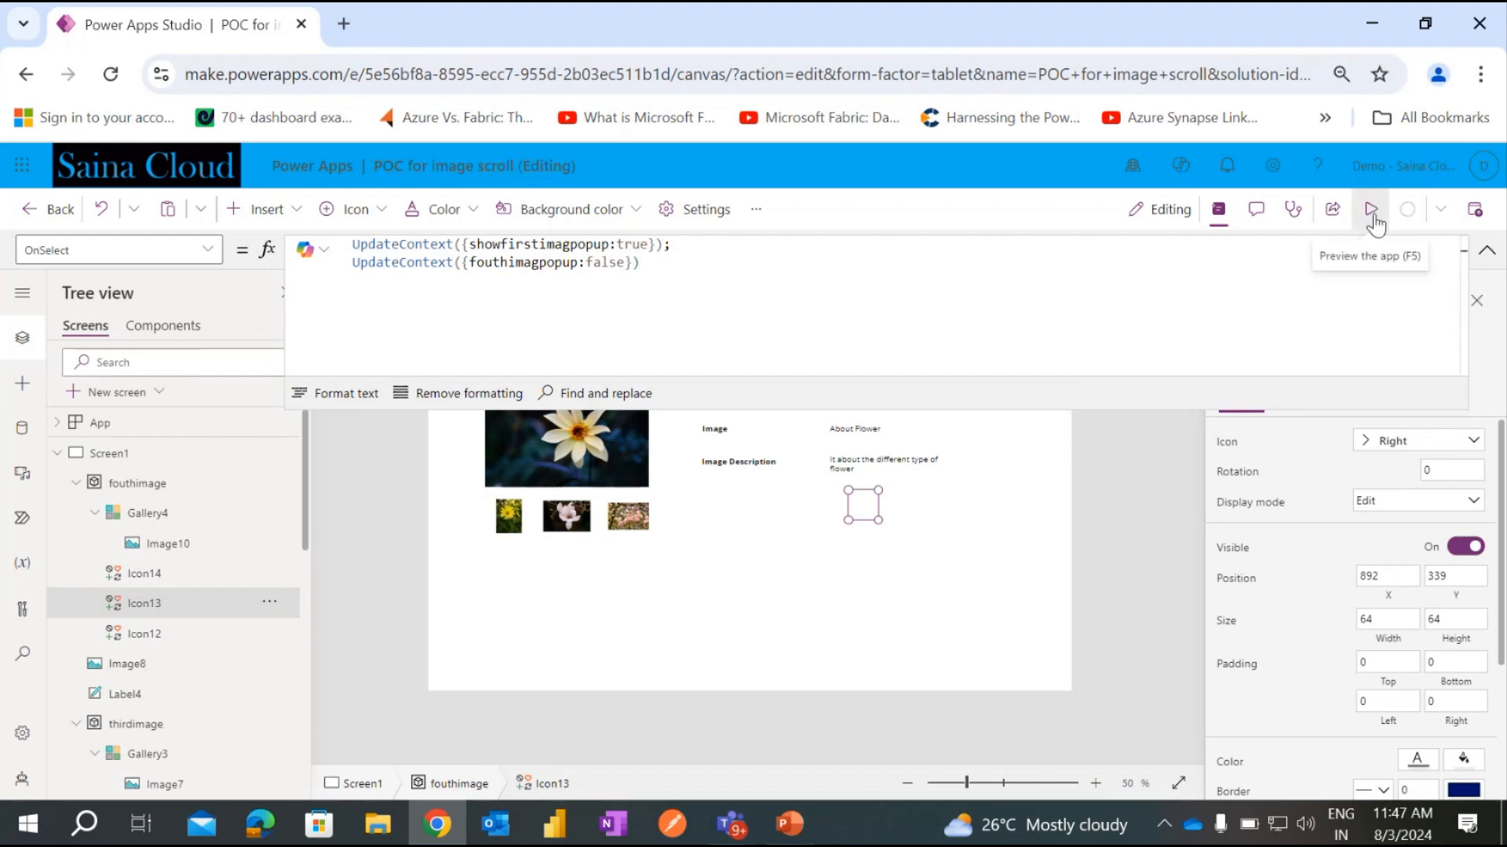
Preview the app, test the fourth popup's next arrow and the popups' previous and cancel icons, and return to editing.
left_click(1373, 216)
left_click(571, 494)
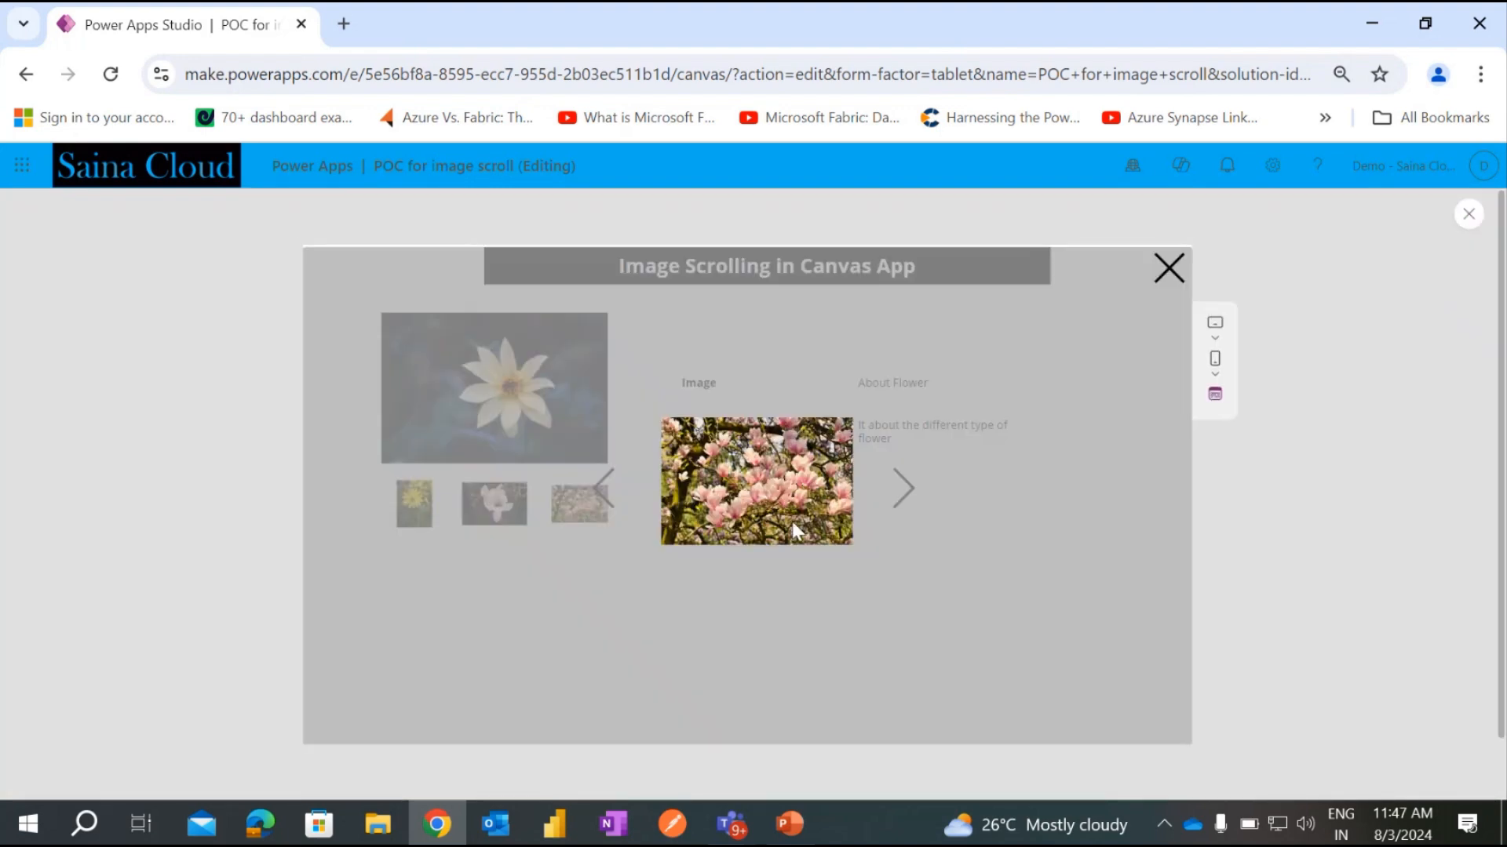
left_click(912, 497)
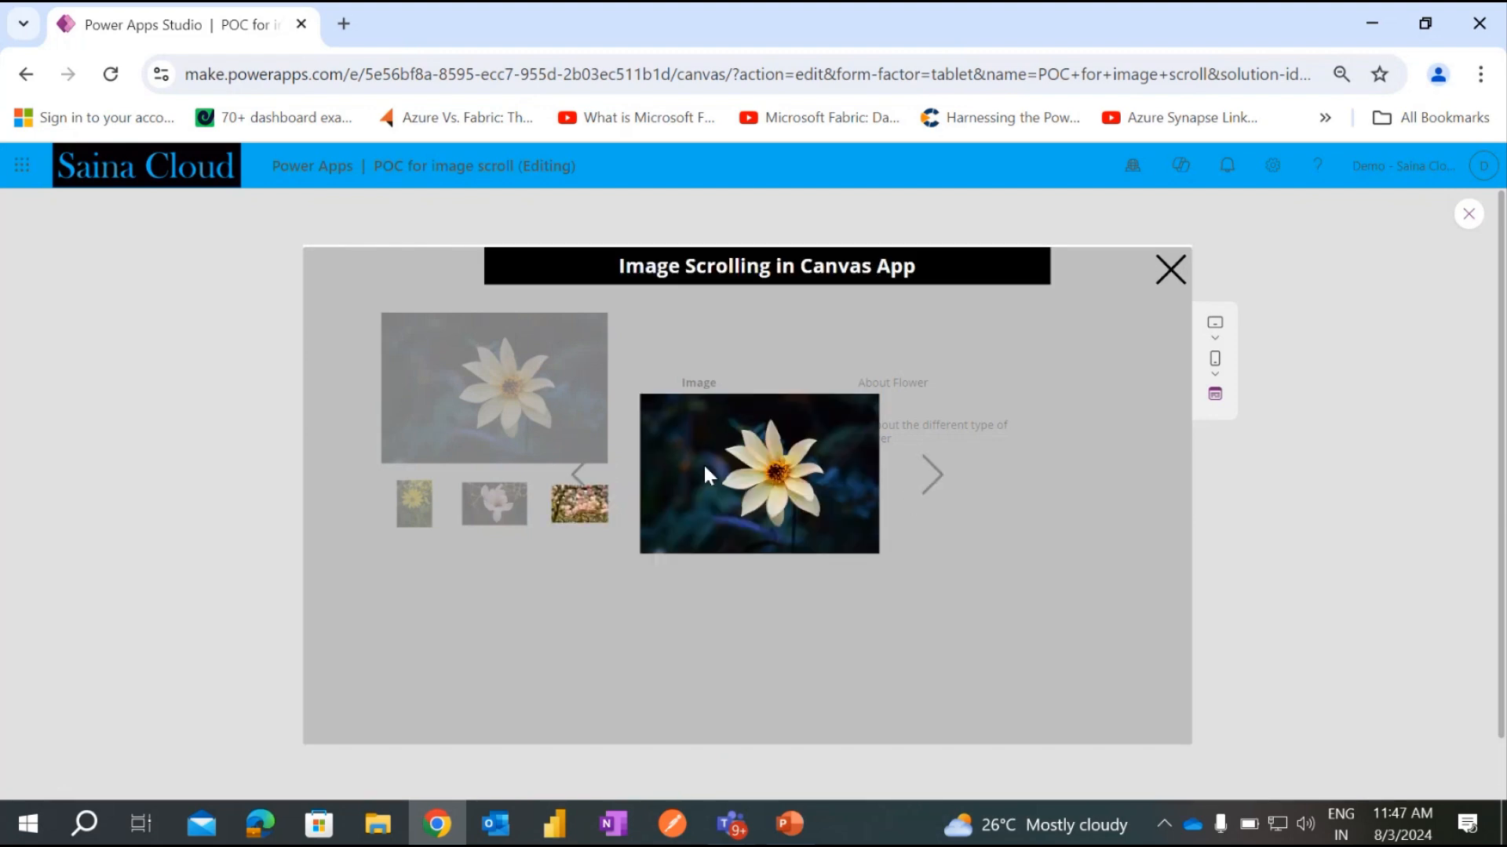
left_click(578, 480)
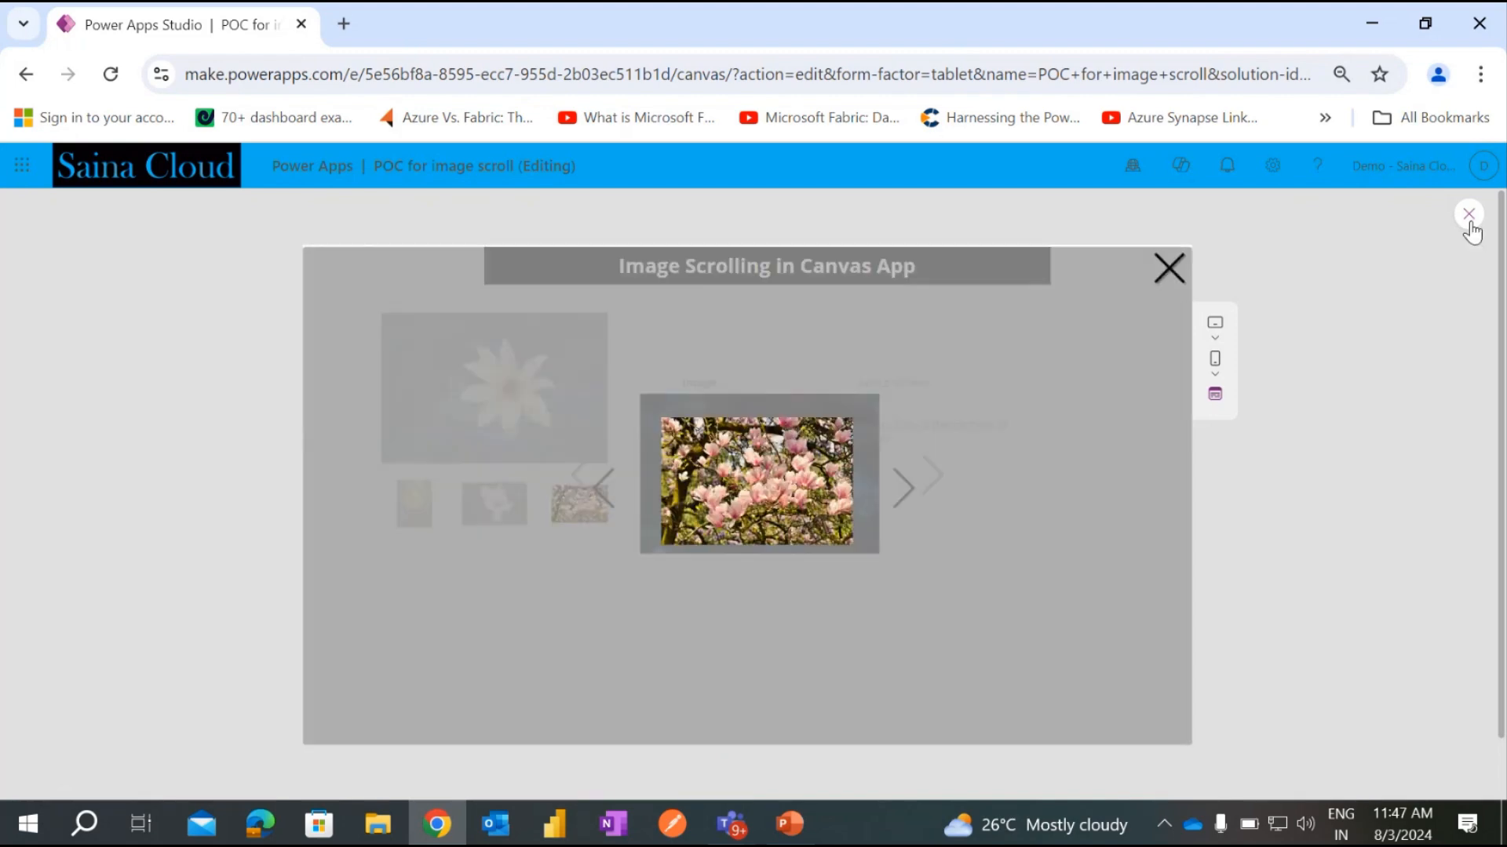
left_click(1168, 268)
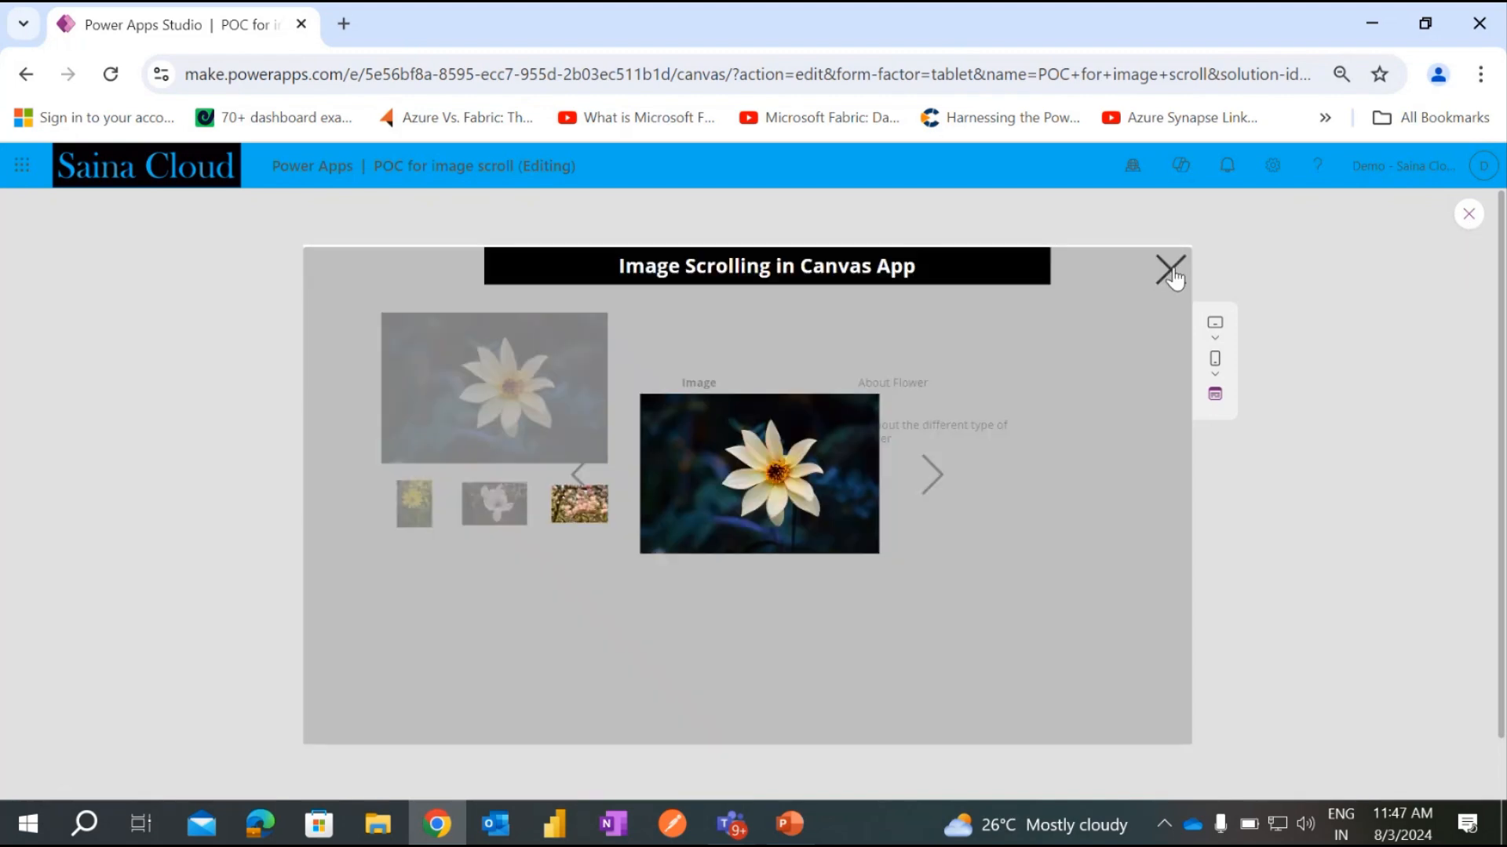
left_click(1467, 219)
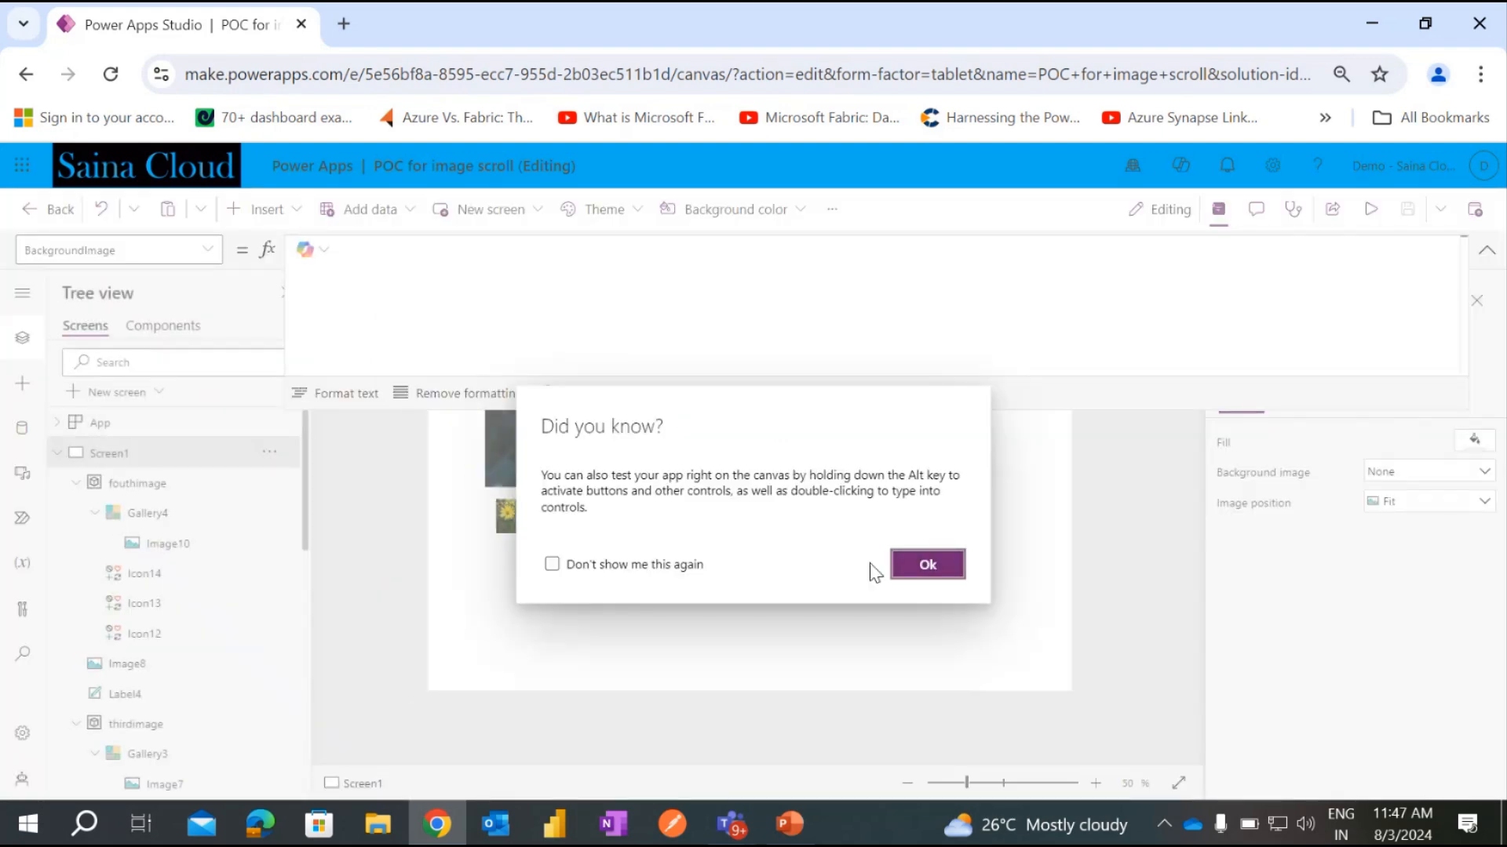
left_click(903, 567)
Open the fourth image popup from the pink-blossom thumbnail in preview and return to editing with it open.
left_click(629, 520)
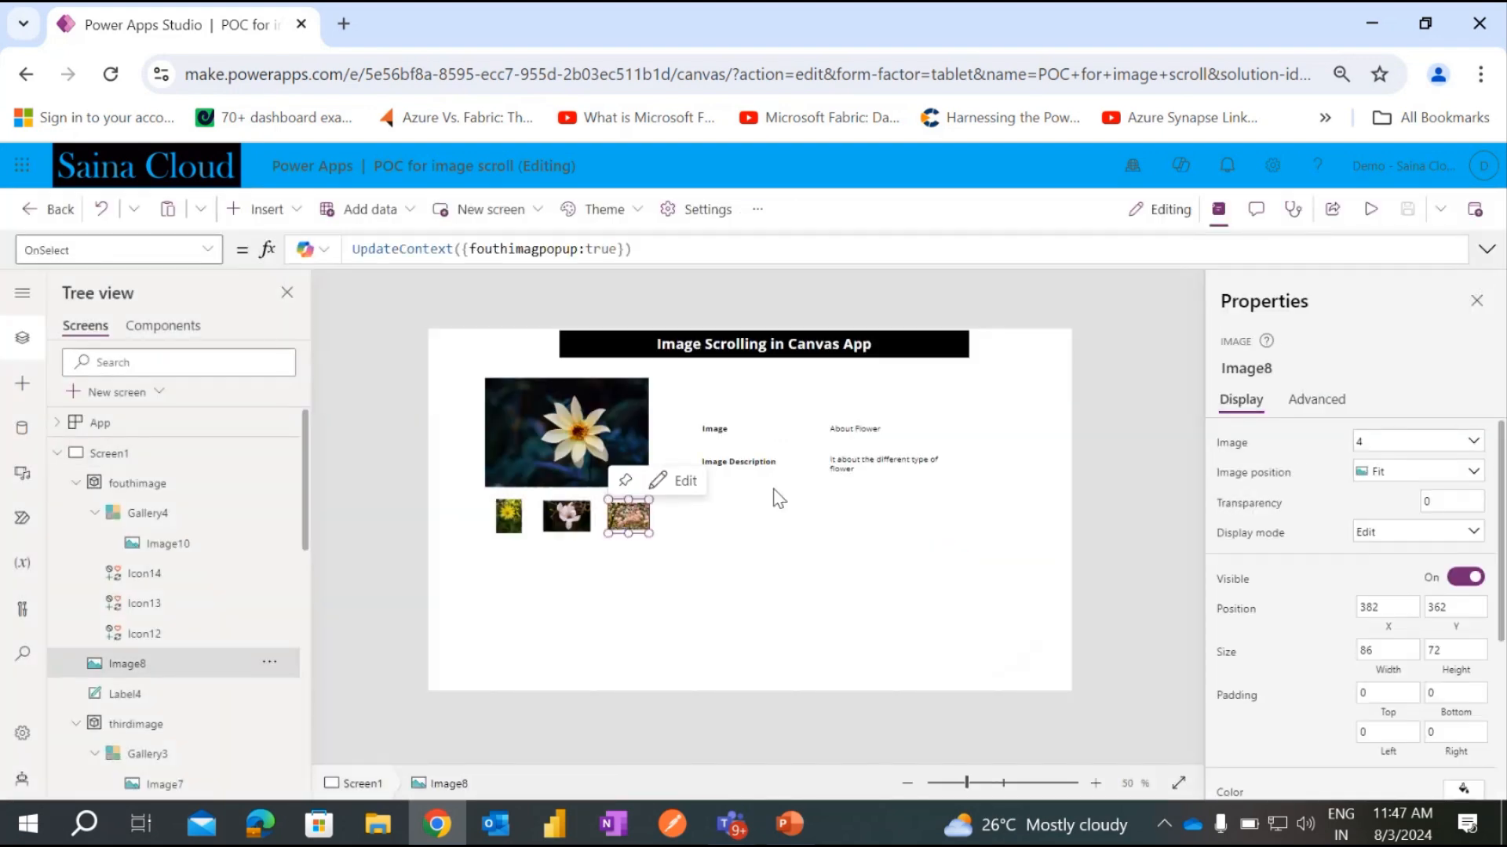
left_click(1370, 210)
left_click(594, 507)
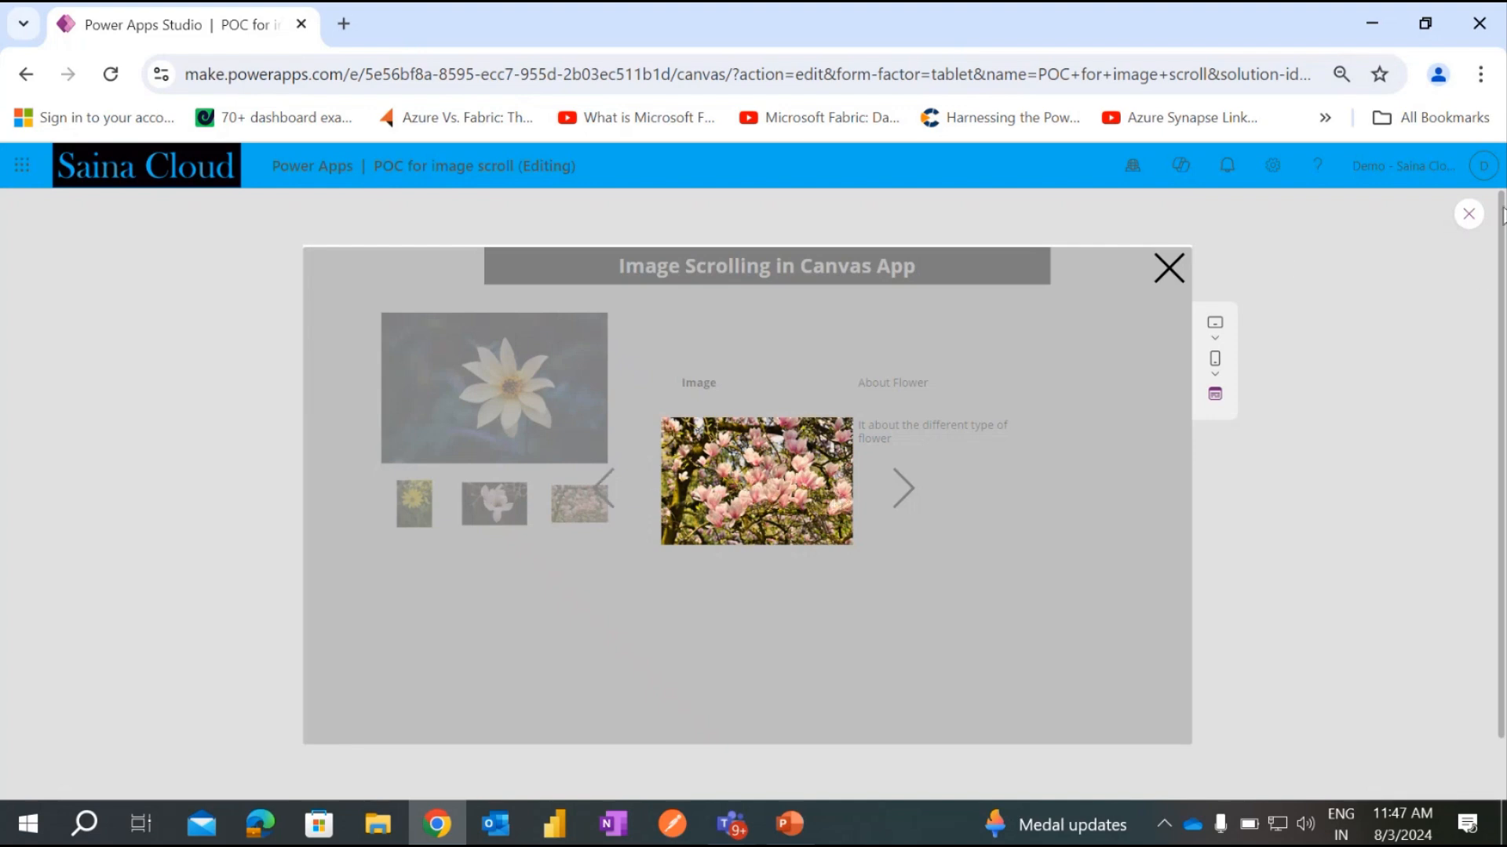
left_click(1467, 215)
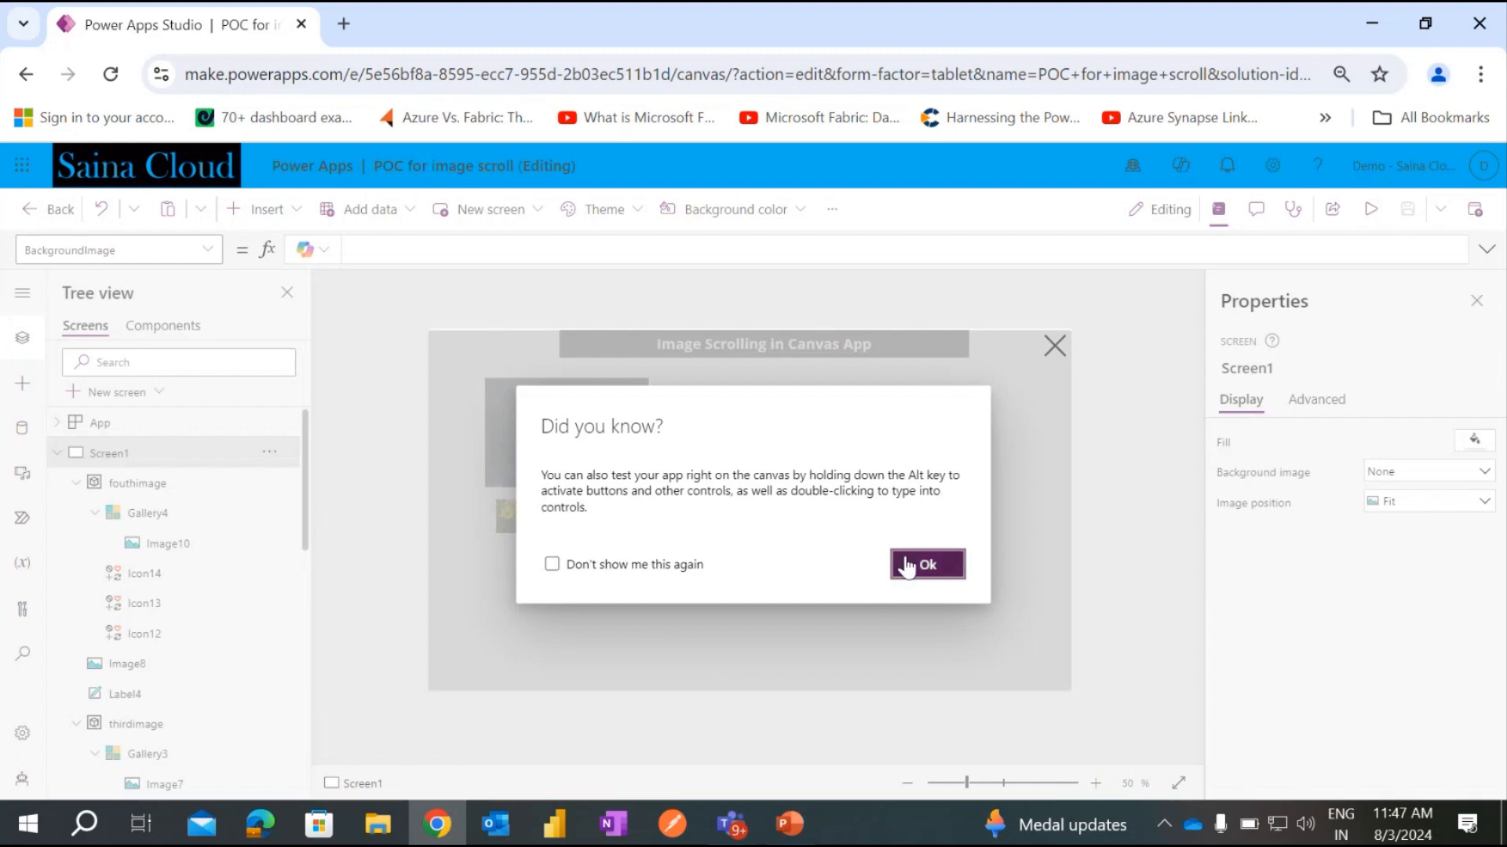
left_click(911, 563)
Replace the OnSelect formula of the popup's previous arrow (Icon12) with an UpdateContext statement setting thirdimagepopup to true.
left_click(643, 507)
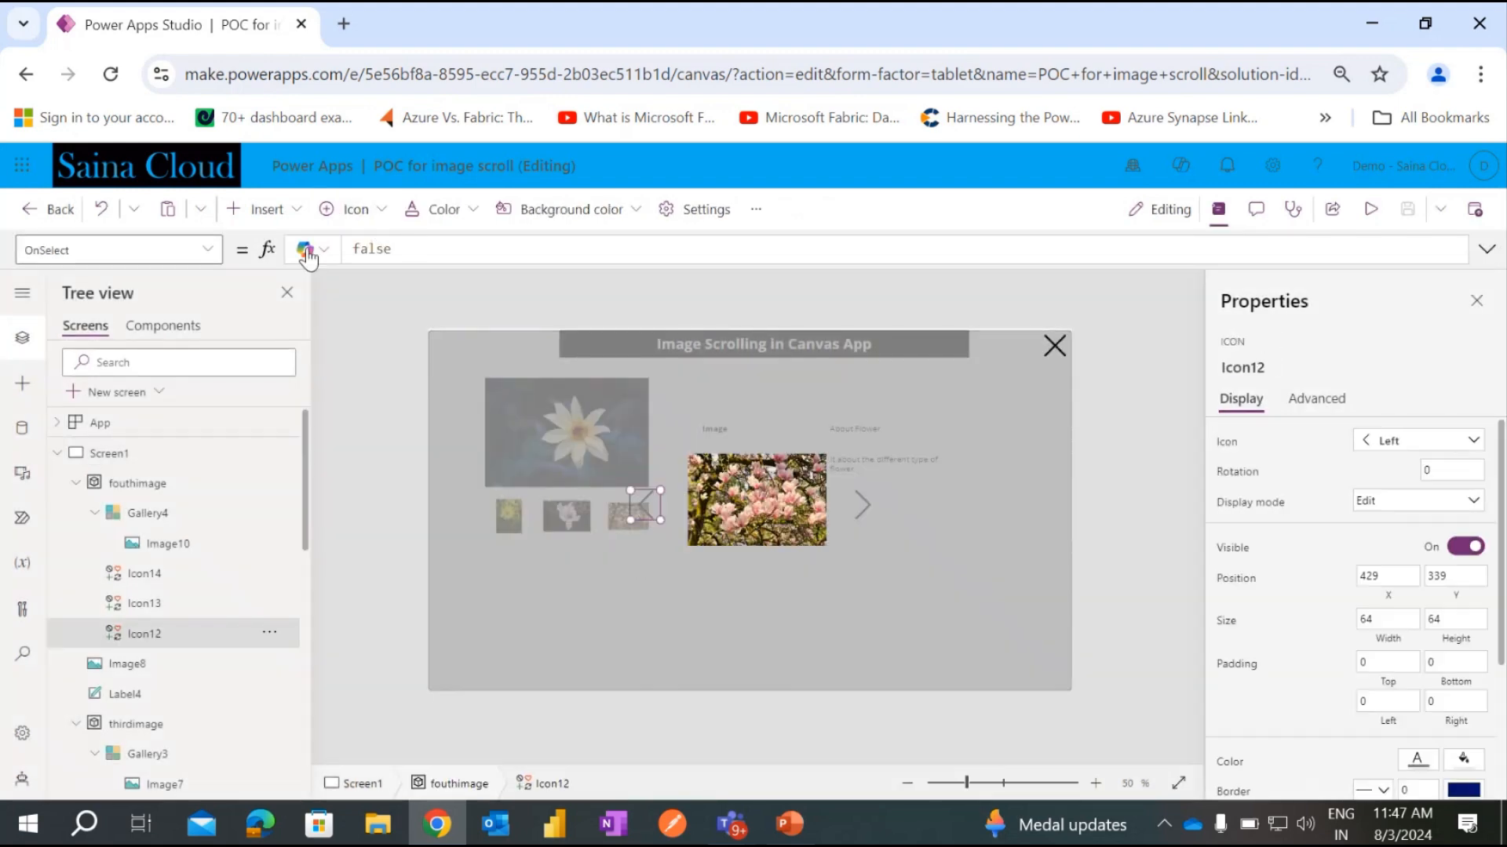
double_click(361, 249)
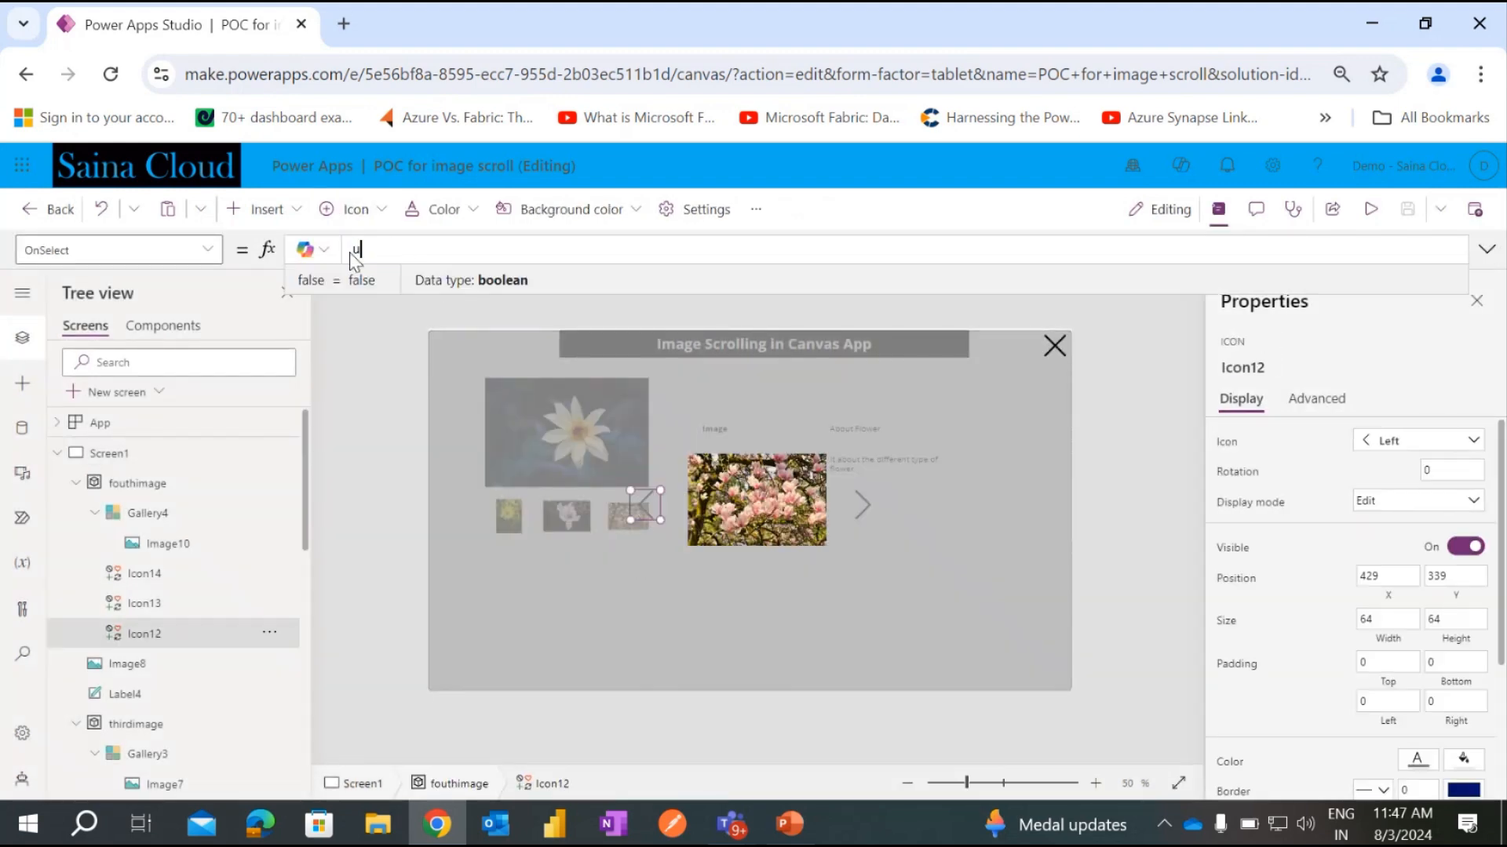
type("update")
key("Down")
key("Tab")
type("({")
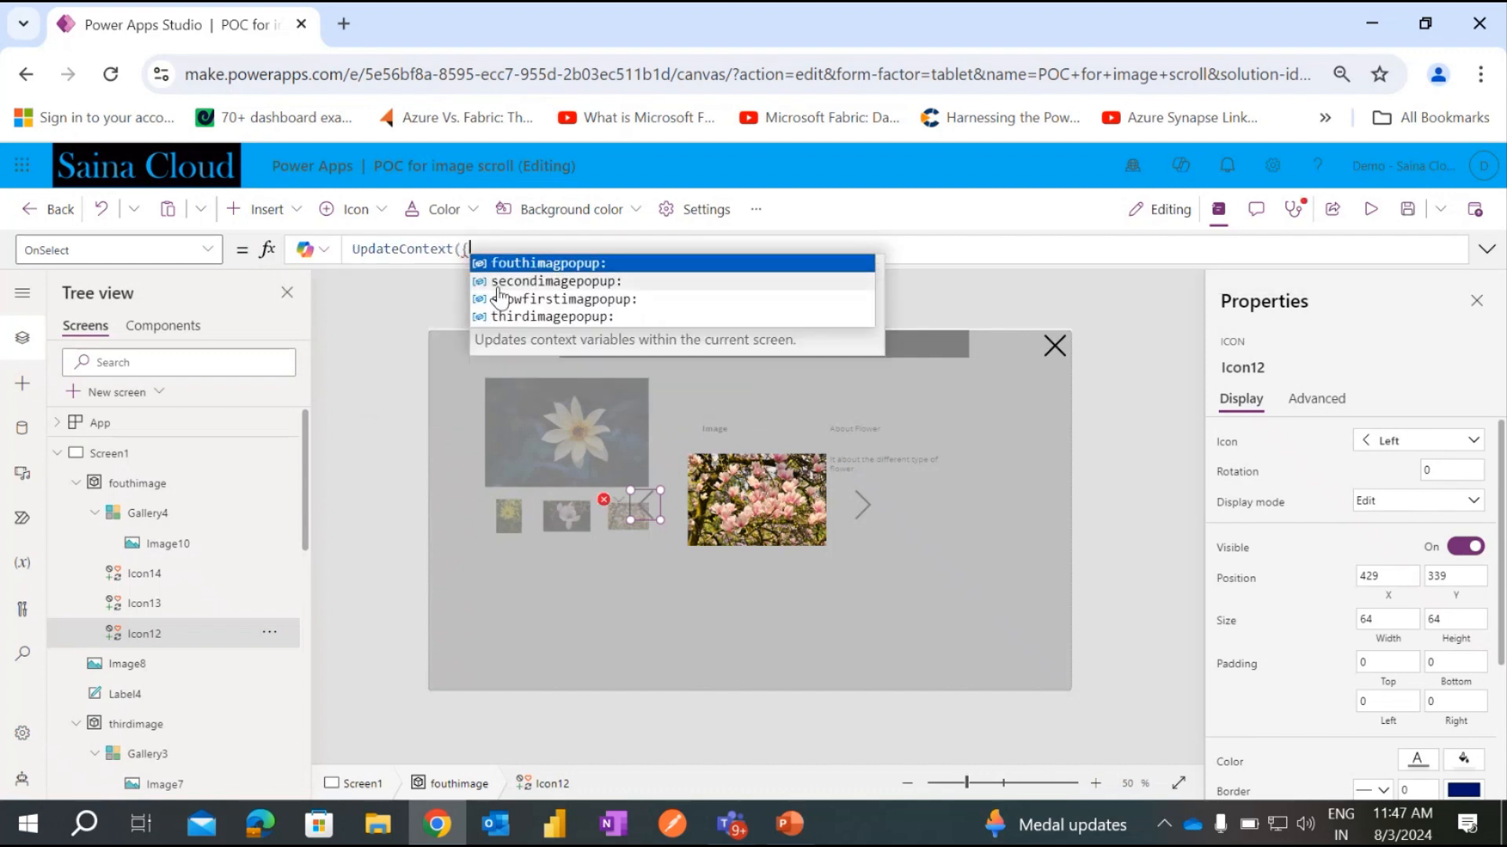
left_click(531, 317)
type(":true});")
Add a second statement, UpdateContext({fouthimagpopup:false}), to Icon12's OnSelect formula.
key("shift+Return")
type("update")
key("Down")
key("Tab")
type("({")
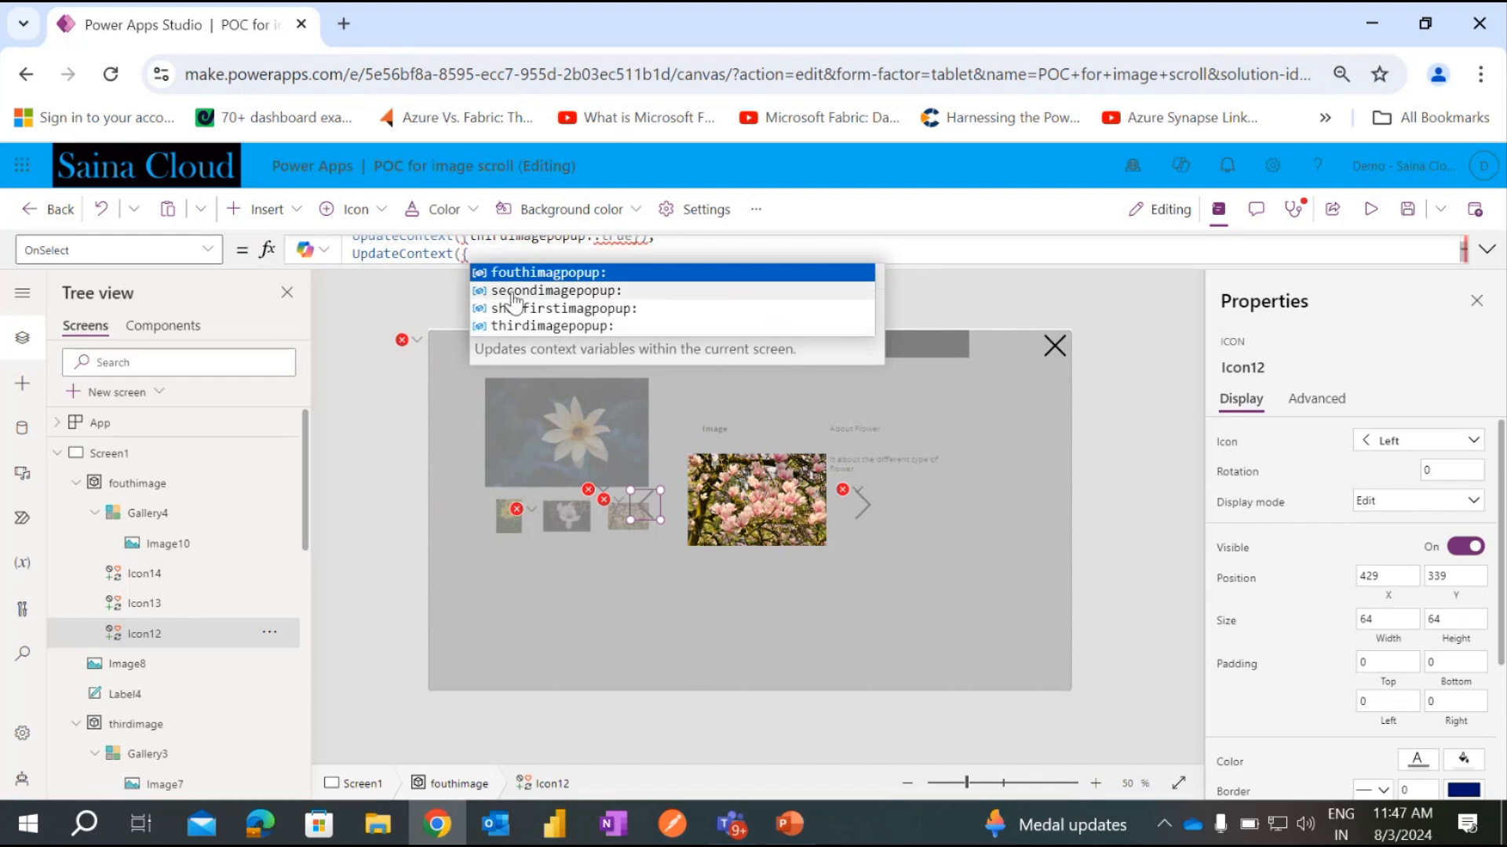
left_click(537, 274)
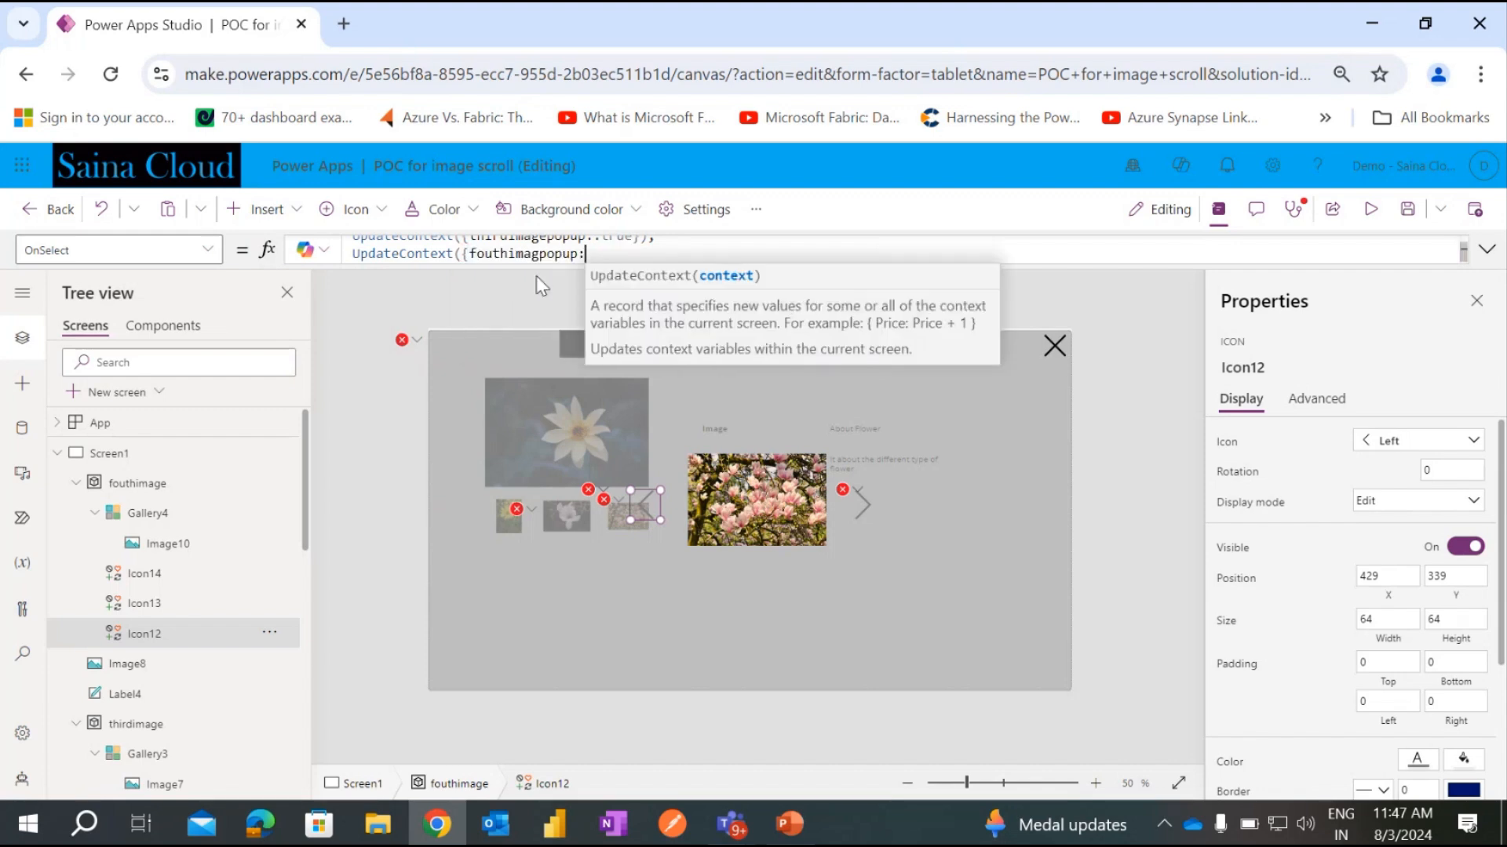
type("false")
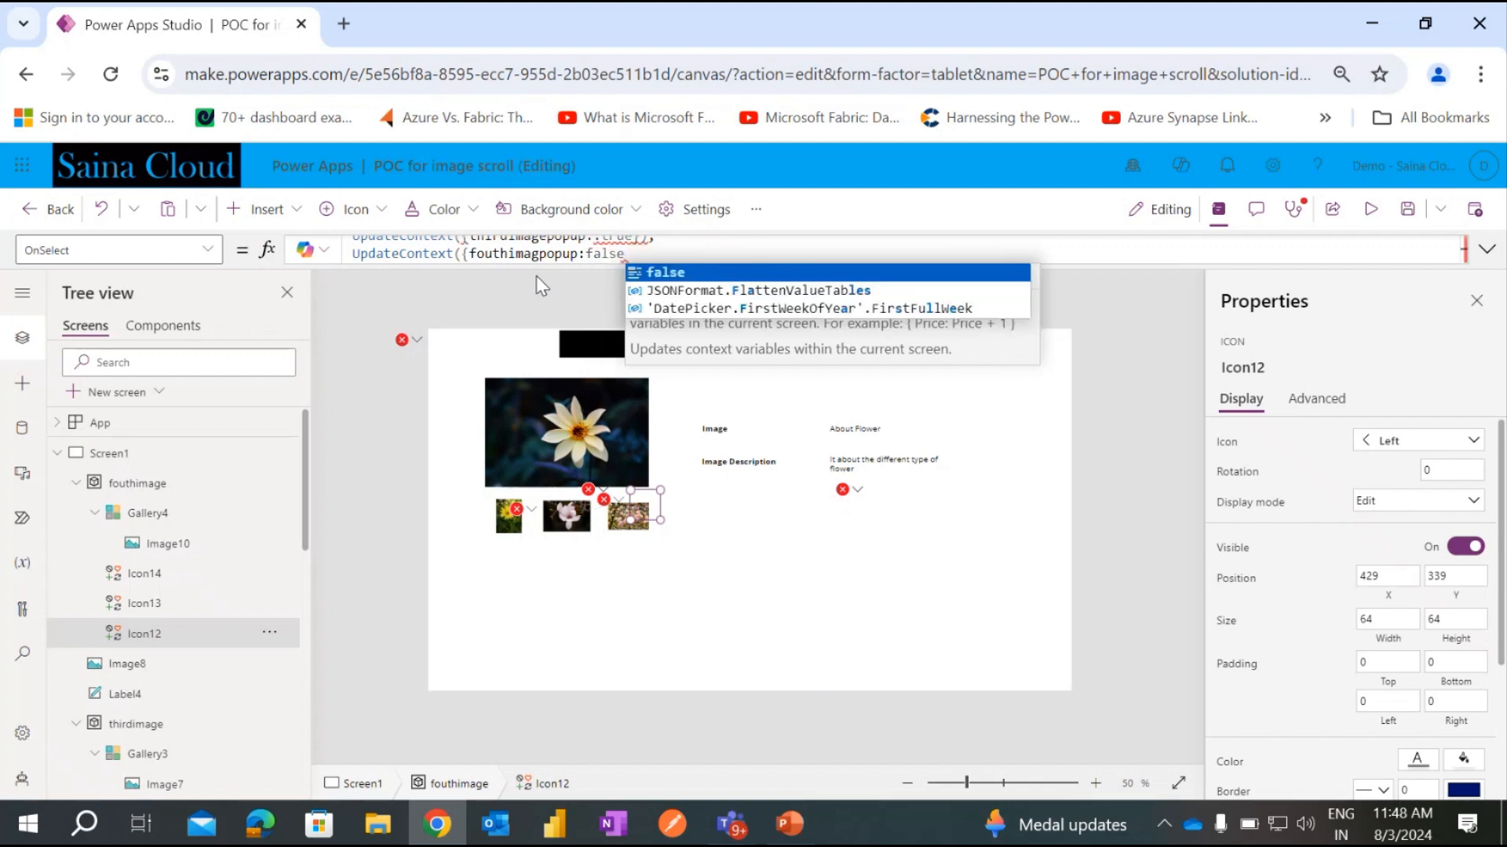
type("})")
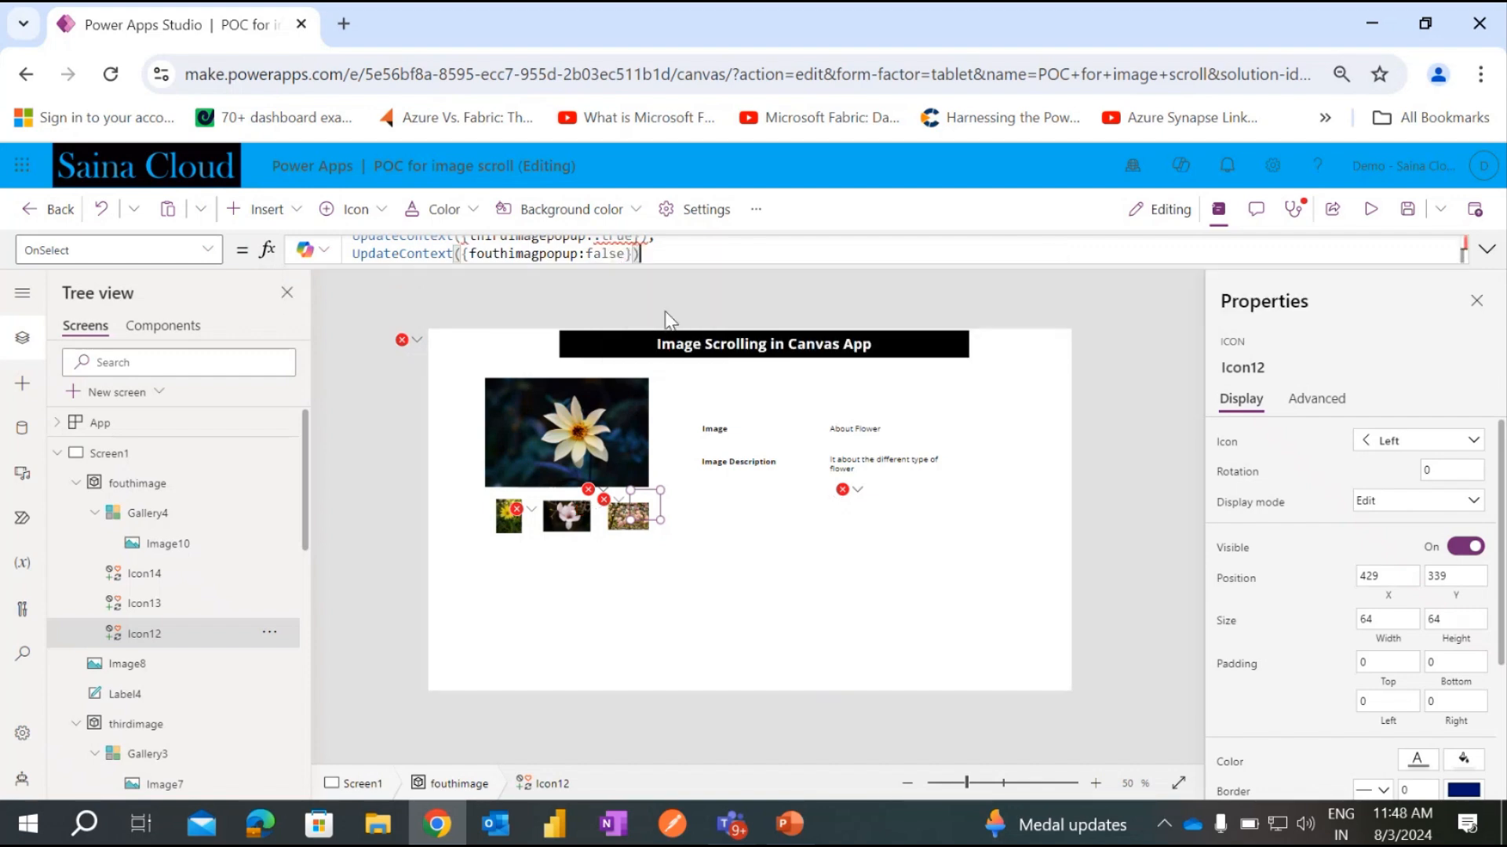
Remove the duplicate colon after thirdimagepopup in Icon12's OnSelect formula, and save and preview the app.
left_click_drag(720, 265, 714, 350)
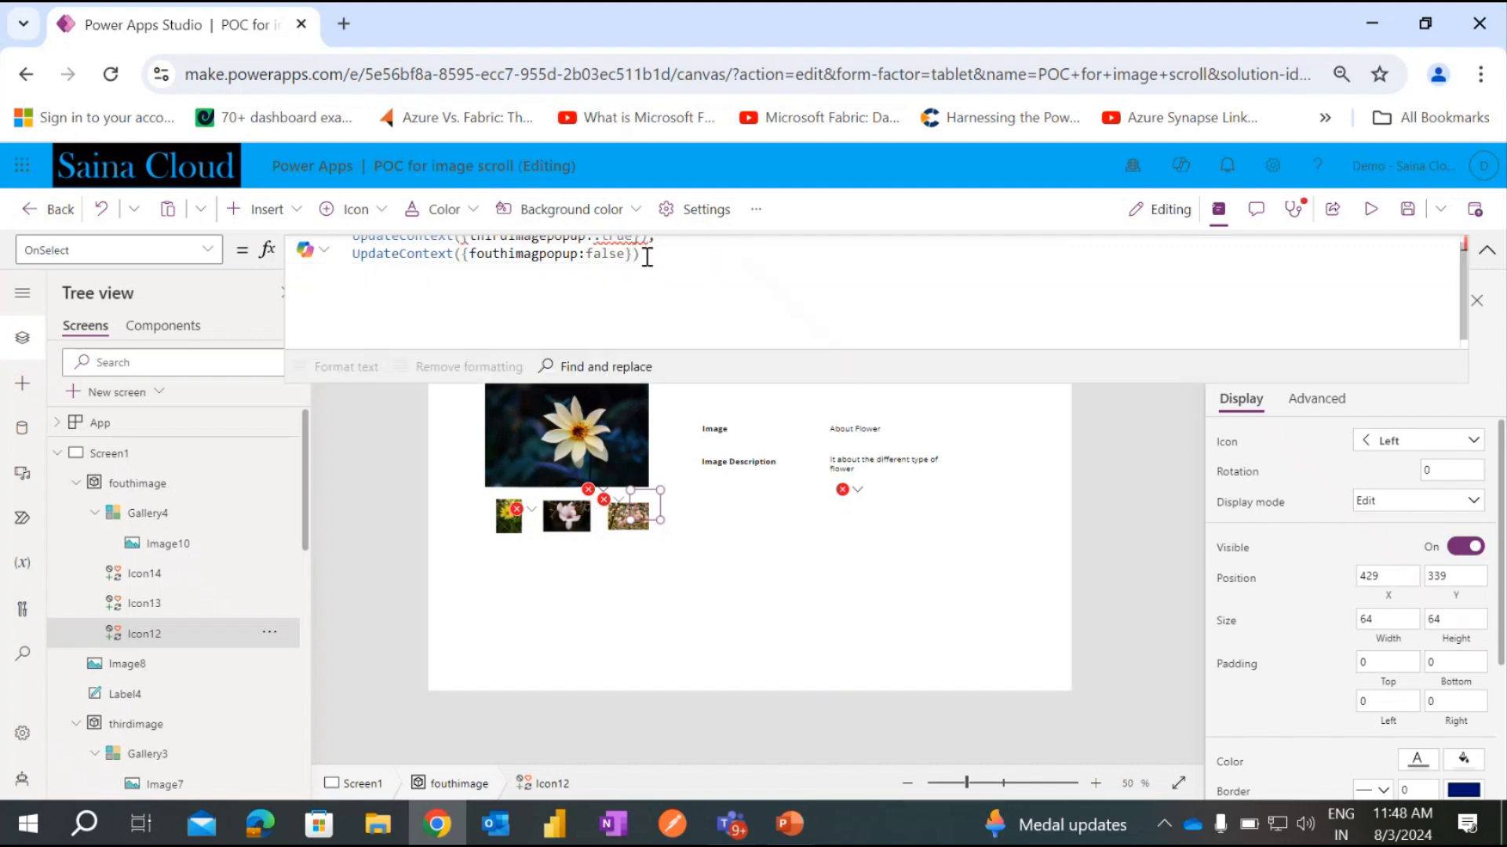
scroll(610, 248, "up", 1)
left_click(602, 244)
key("BackSpace")
left_click(1414, 212)
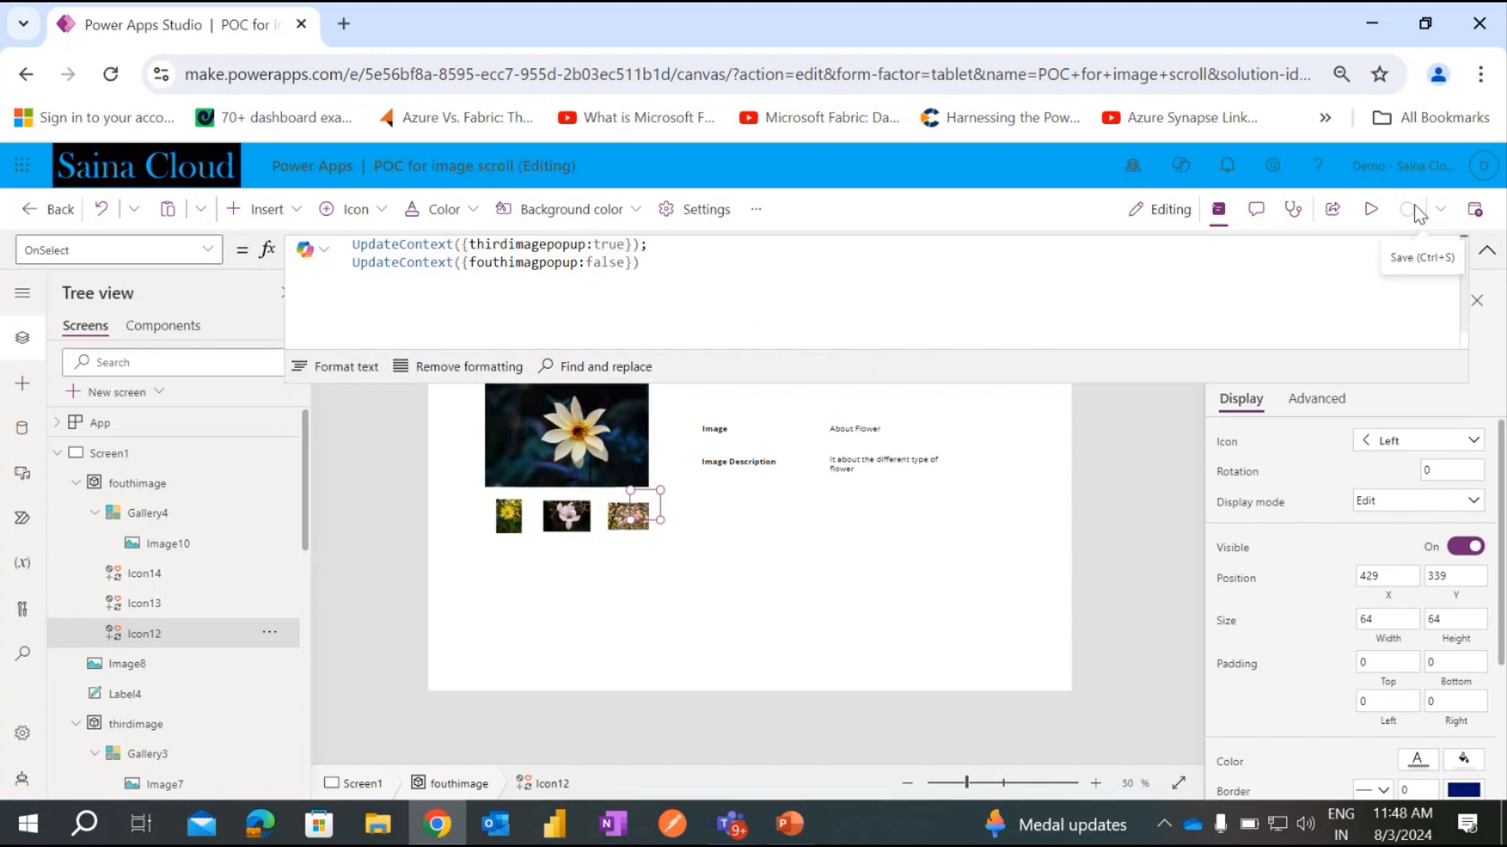
left_click(1369, 212)
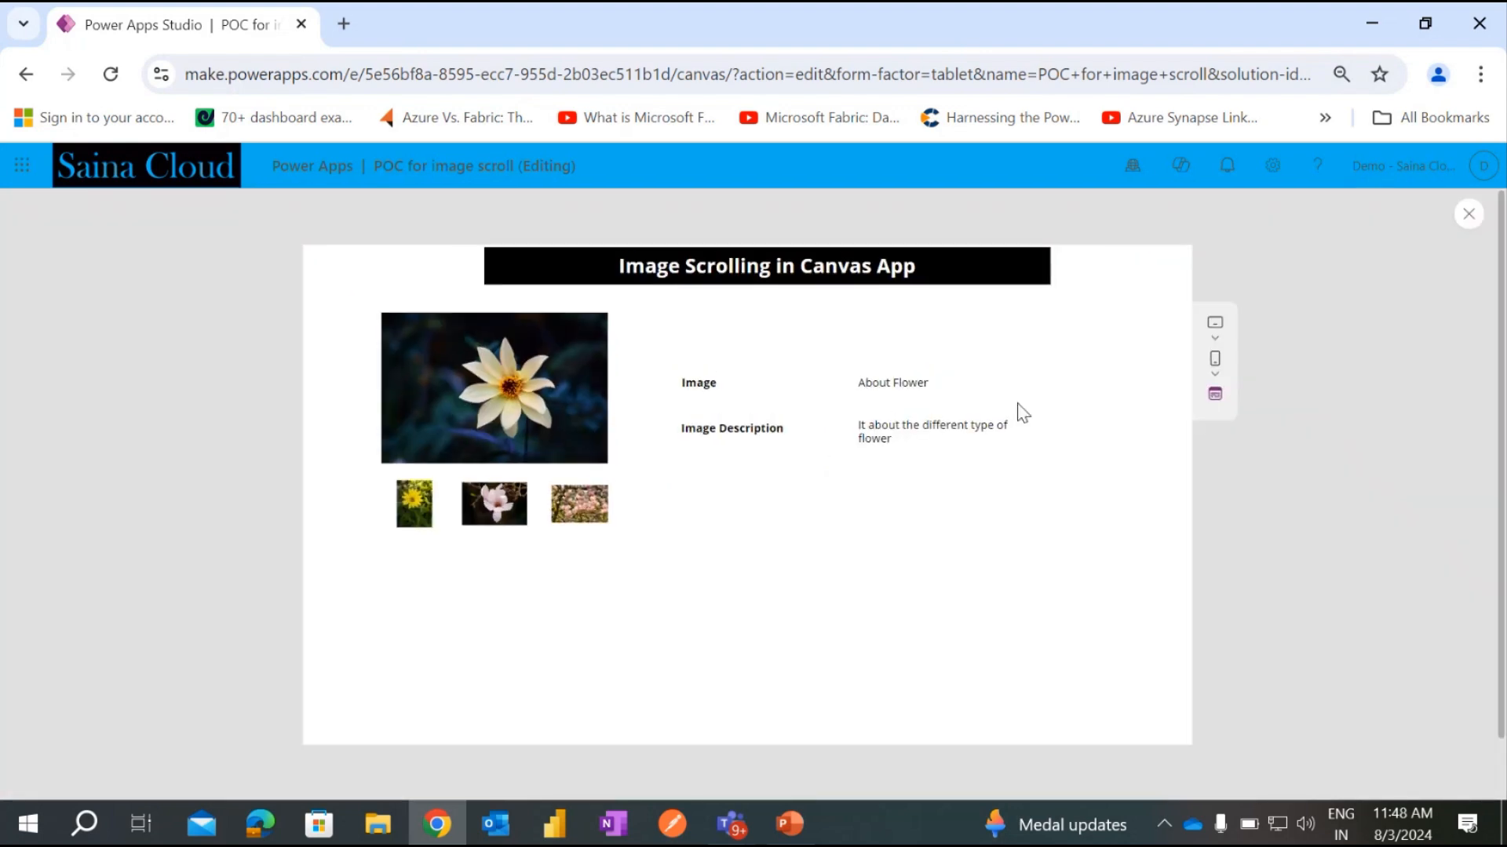
Open the fourth image popup from the pink-blossom thumbnail and test switching popups with the previous and next arrows.
left_click(581, 514)
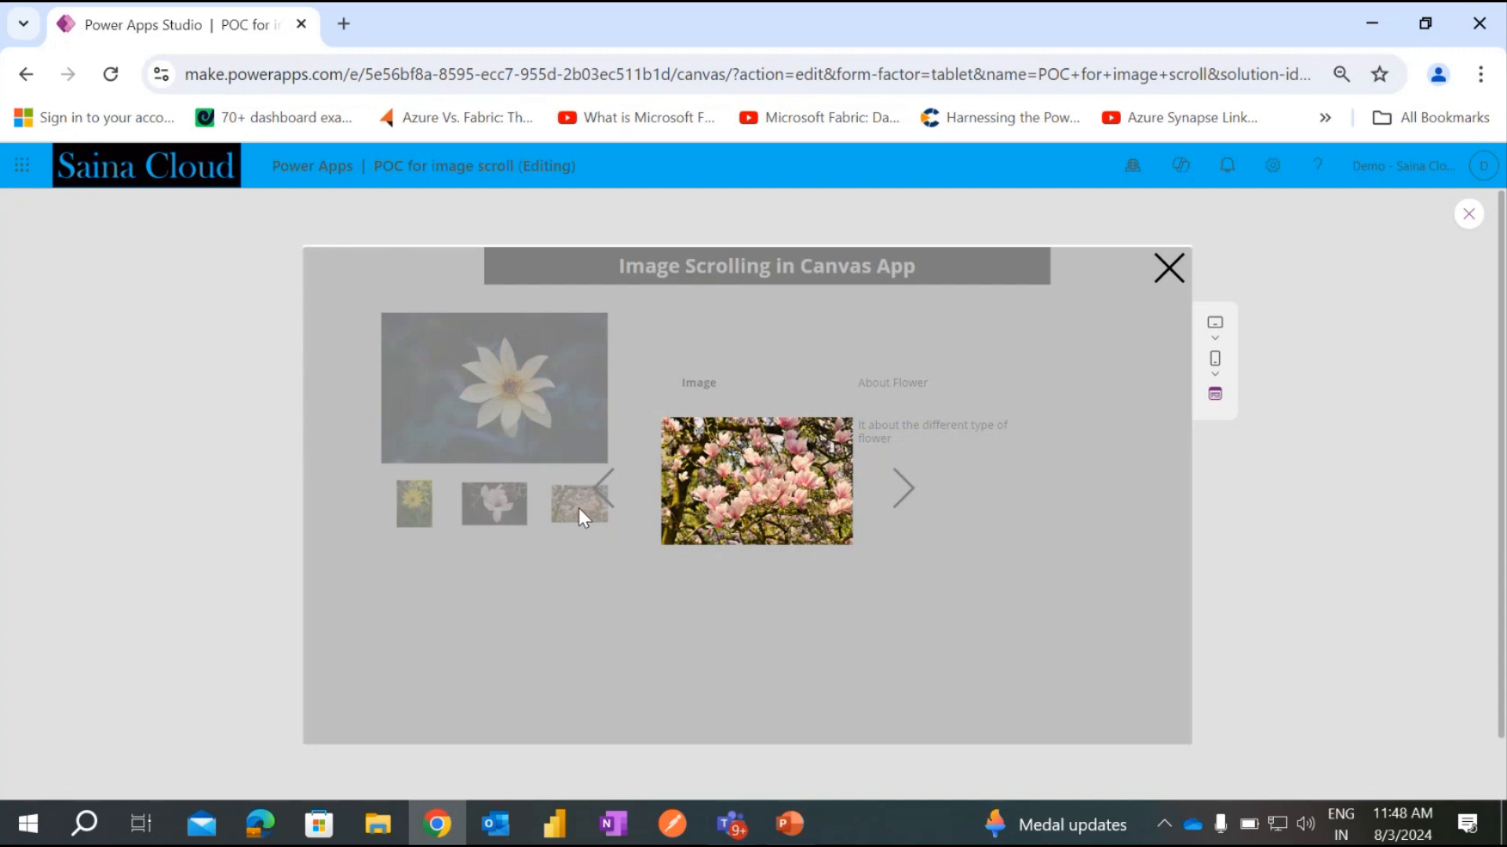
left_click(601, 488)
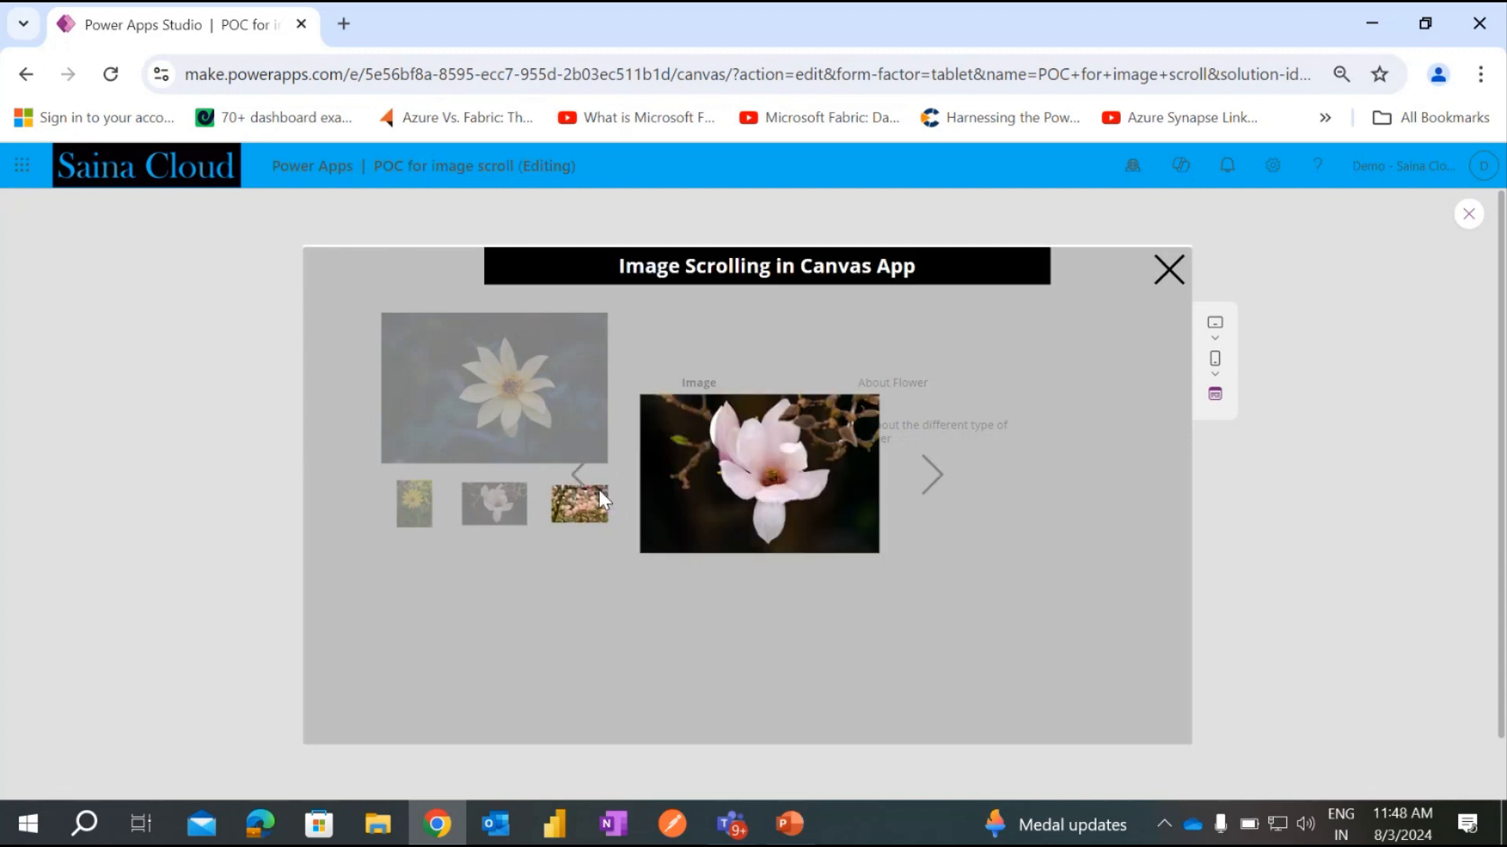
left_click(937, 491)
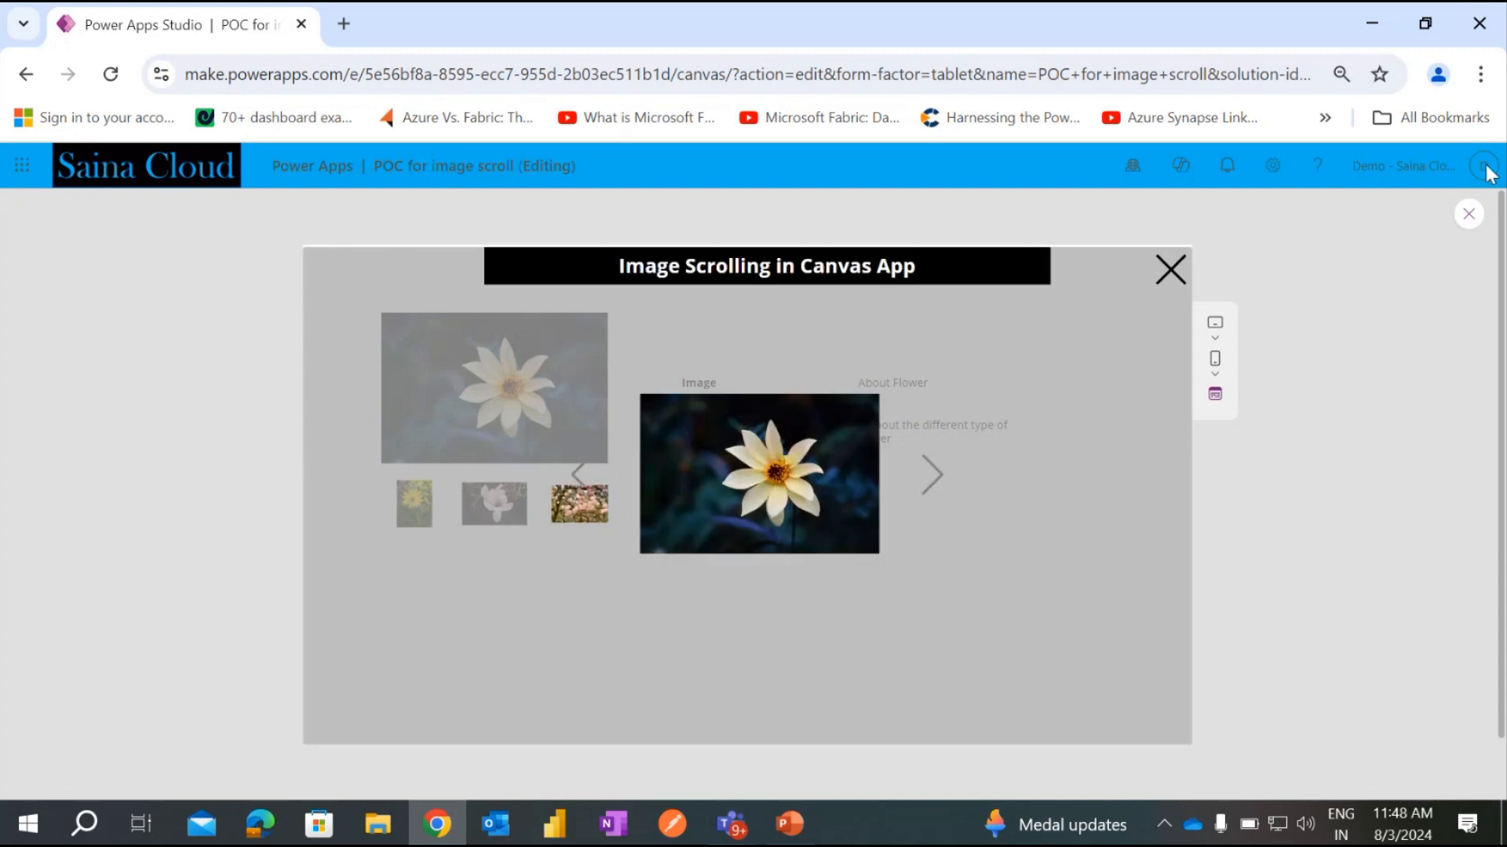
Exit the preview to return to editing and collapse the expanded formula bar.
left_click(1468, 215)
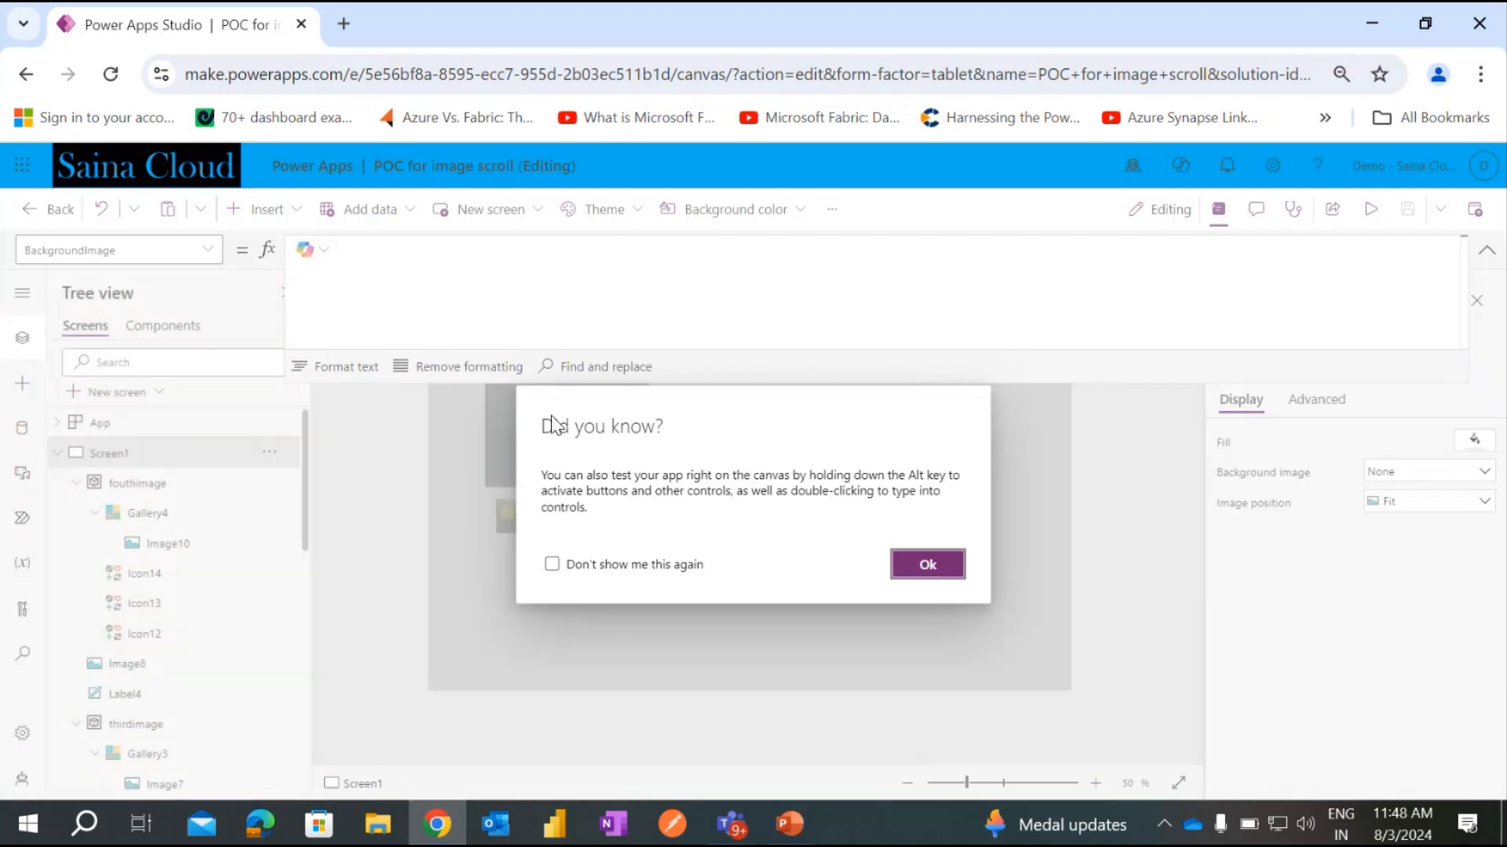
left_click(927, 564)
left_click(1487, 250)
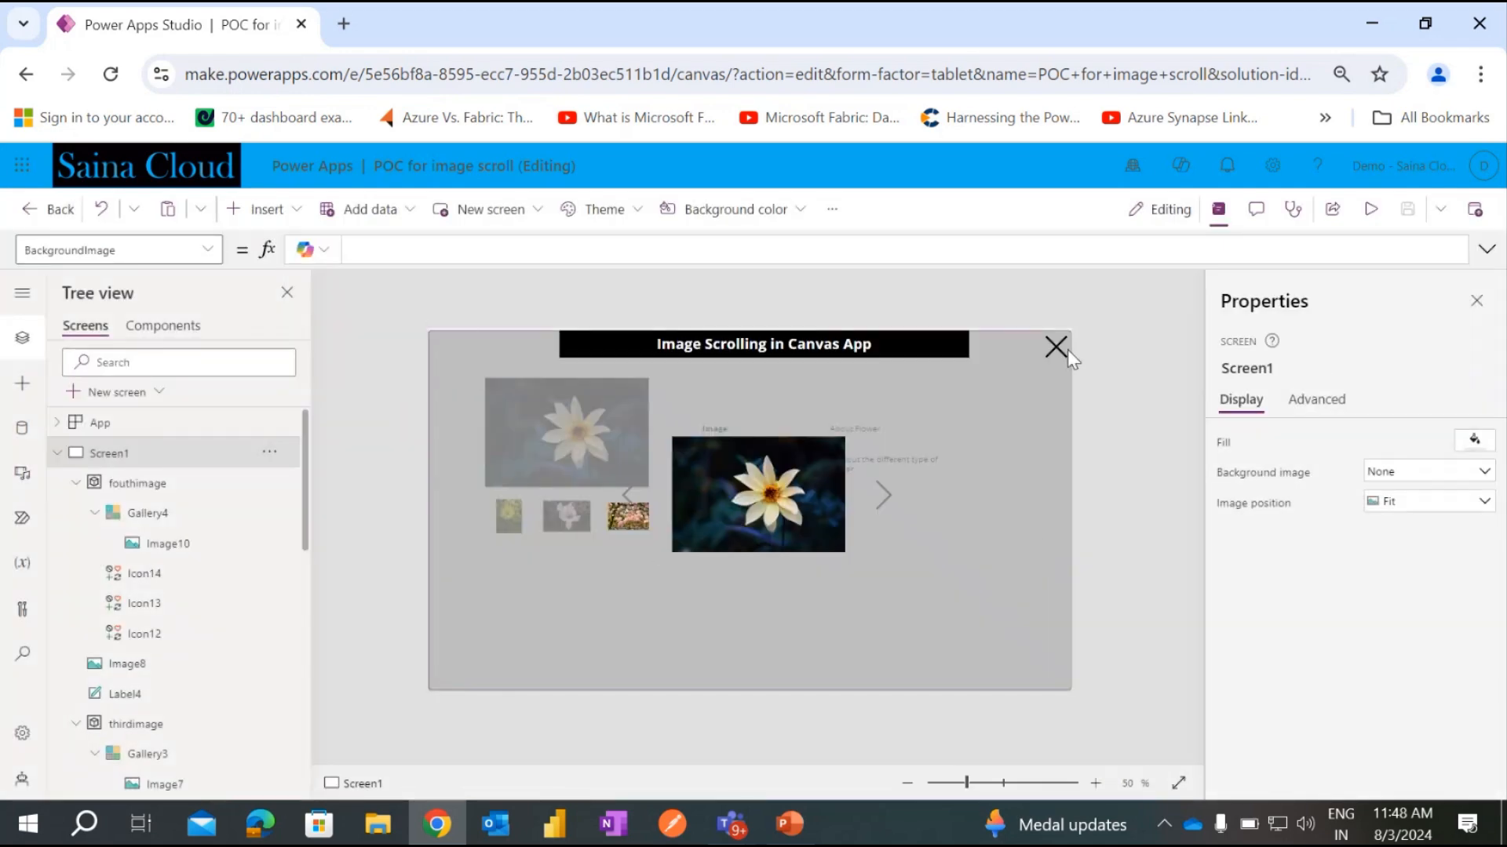
Preview the app, open the first popup from the large flower image, and cycle forward through the popups with the next arrows.
left_click(1369, 212)
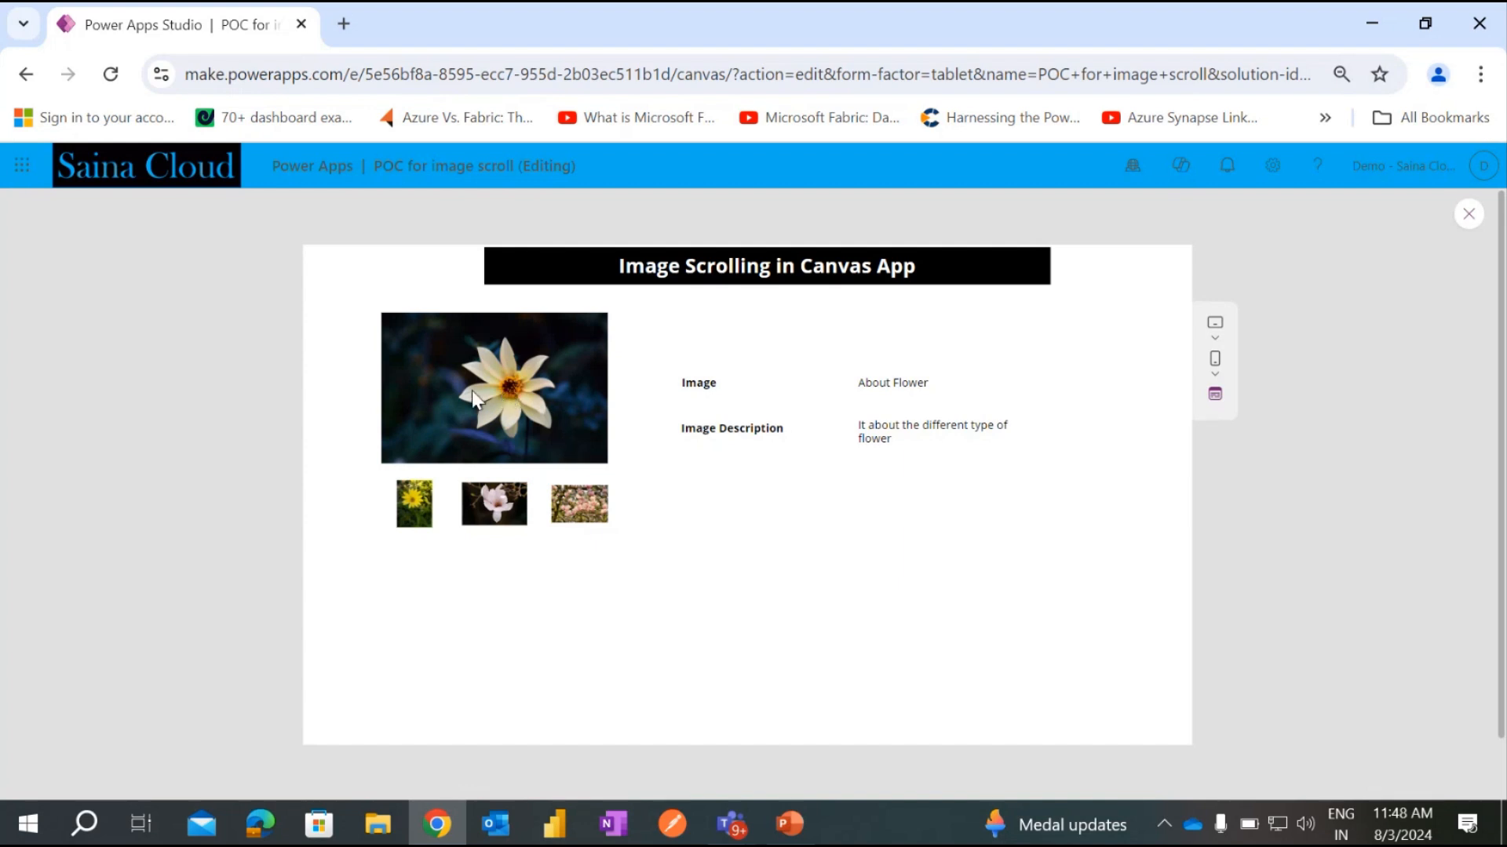
left_click(474, 392)
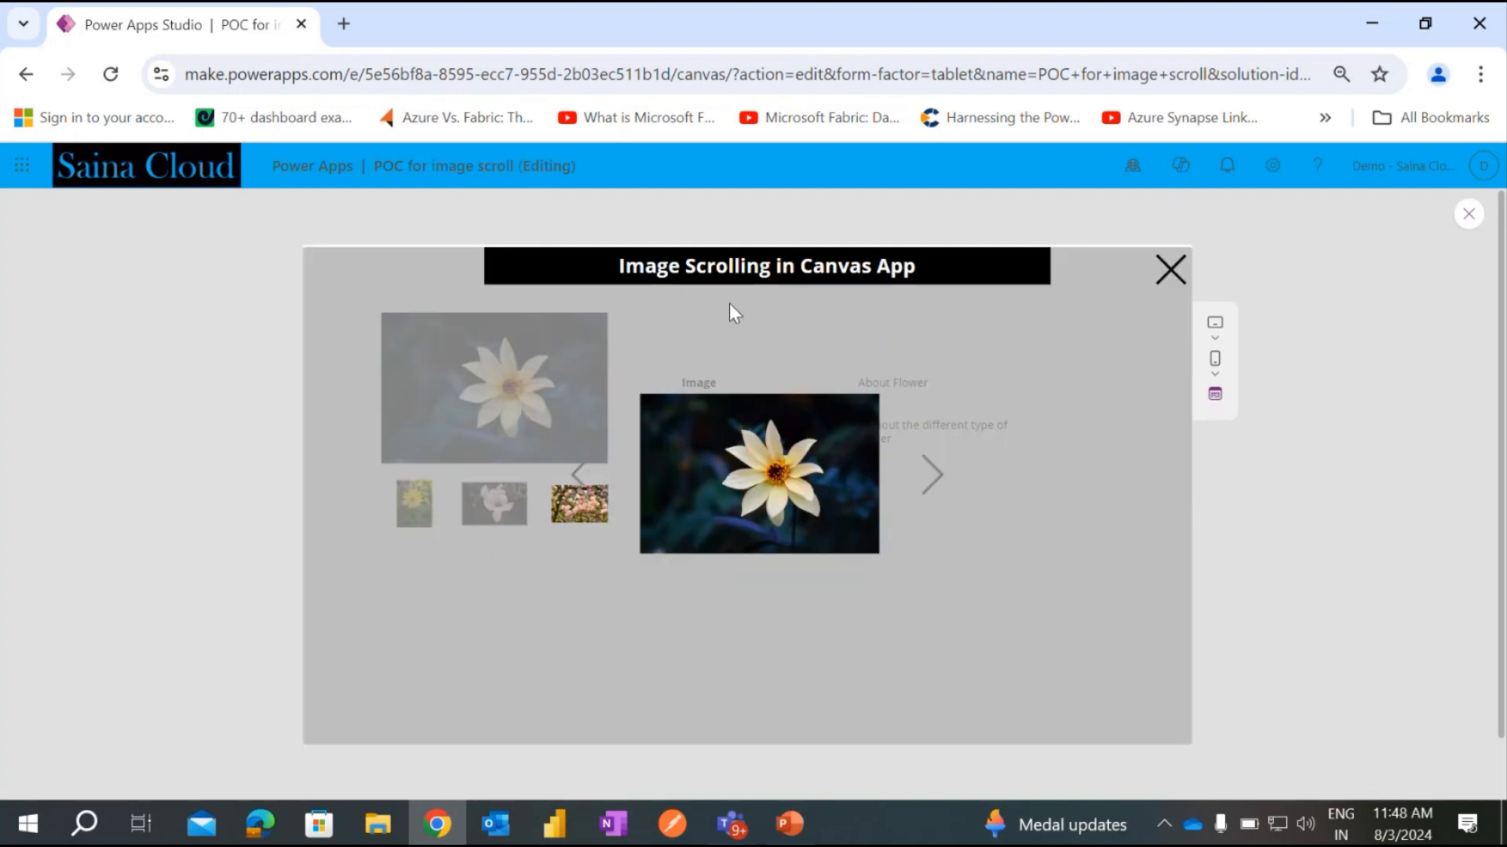
left_click(938, 487)
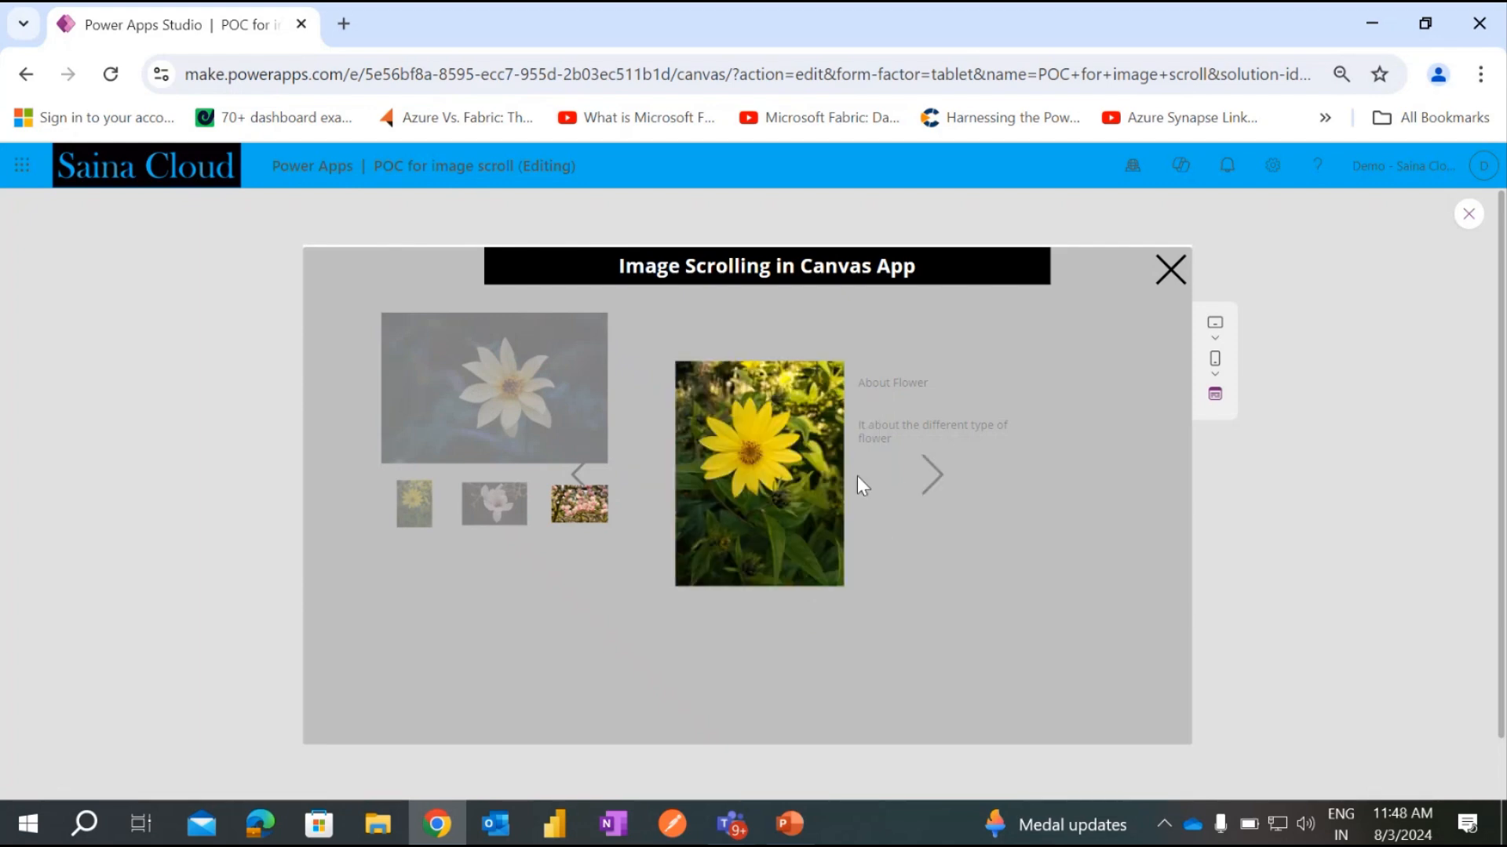
left_click(938, 485)
left_click(941, 479)
left_click(941, 479)
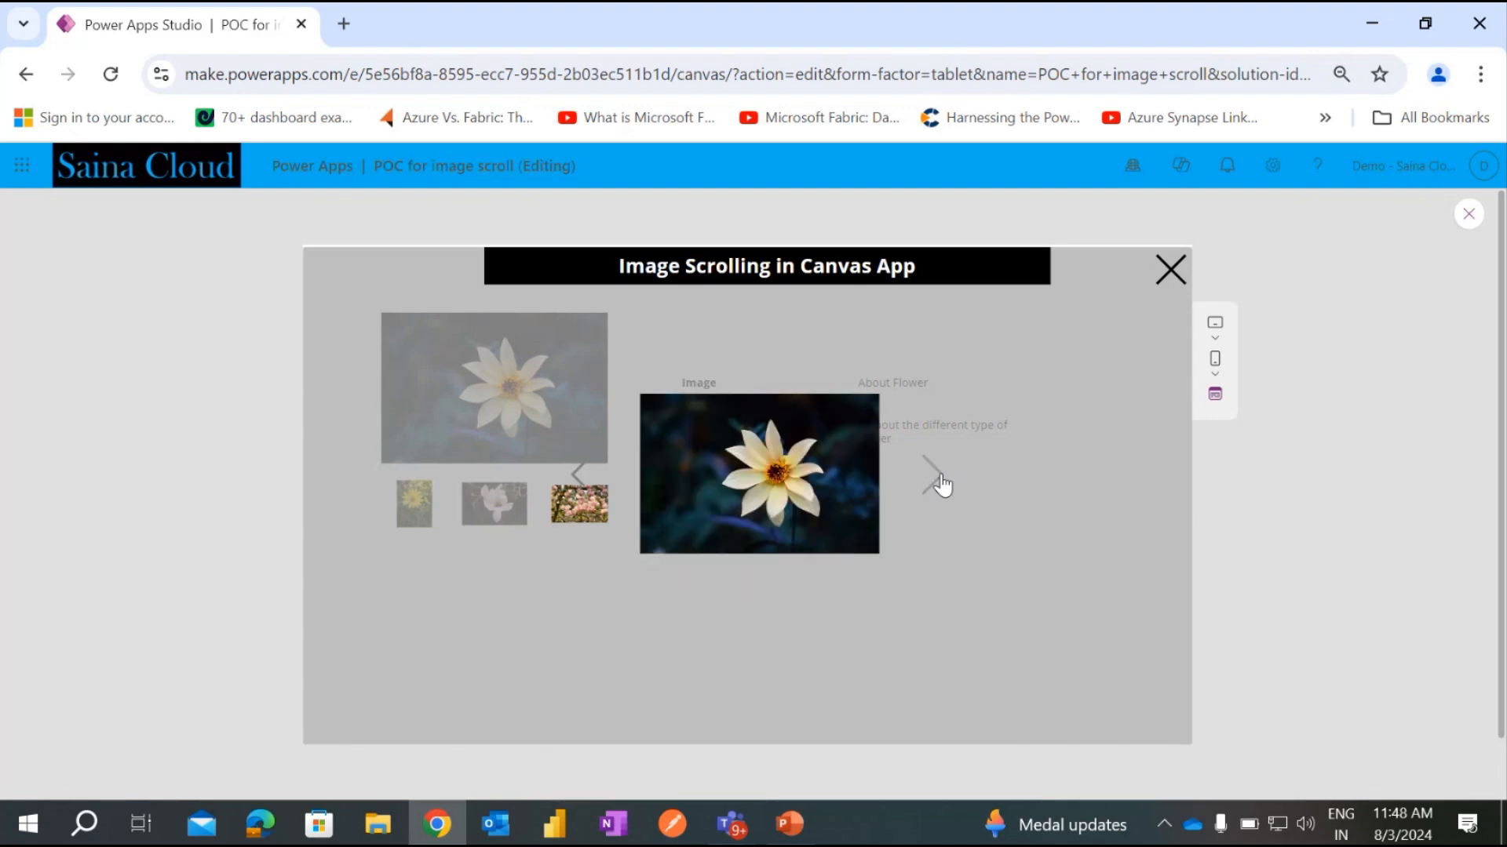
left_click(941, 479)
left_click(941, 479)
left_click(941, 479)
left_click(941, 479)
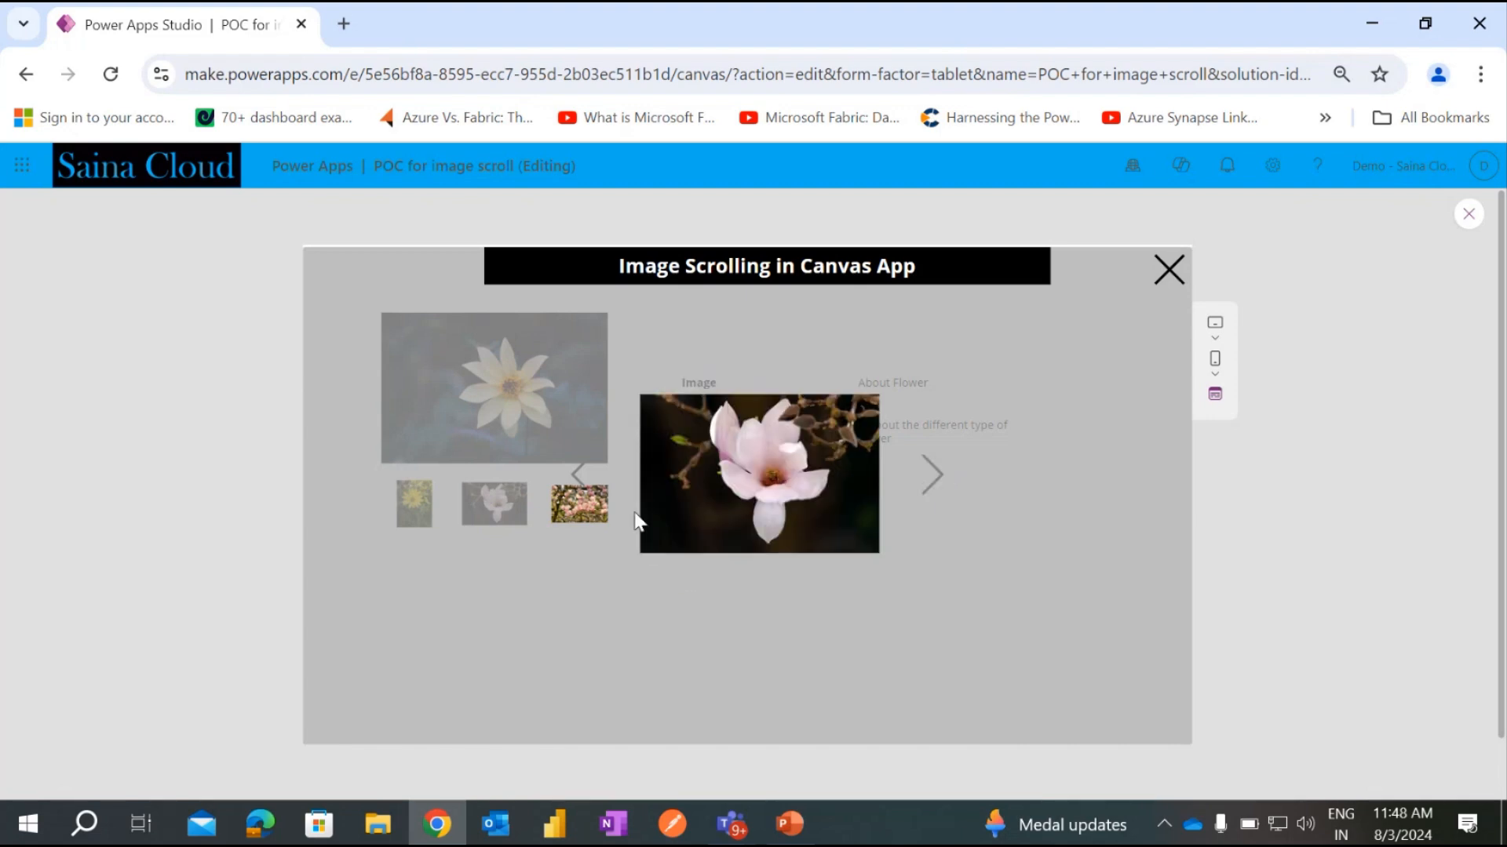
Cycle backward through the image popups with the previous arrows, and exit the preview to return to editing.
left_click(576, 480)
left_click(577, 480)
left_click(577, 480)
left_click(577, 481)
left_click(576, 480)
left_click(1470, 217)
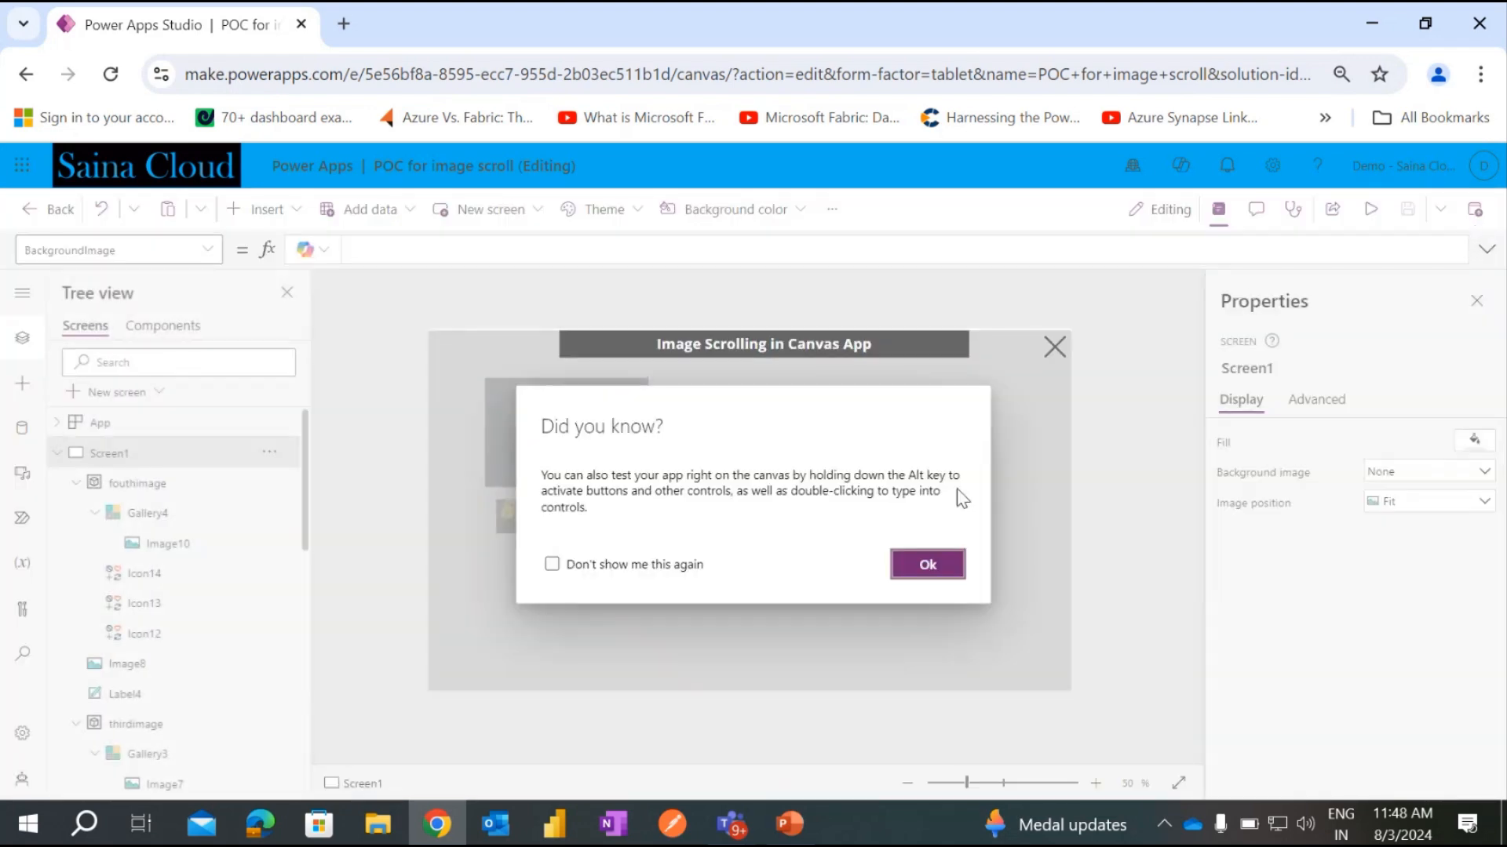
left_click(951, 562)
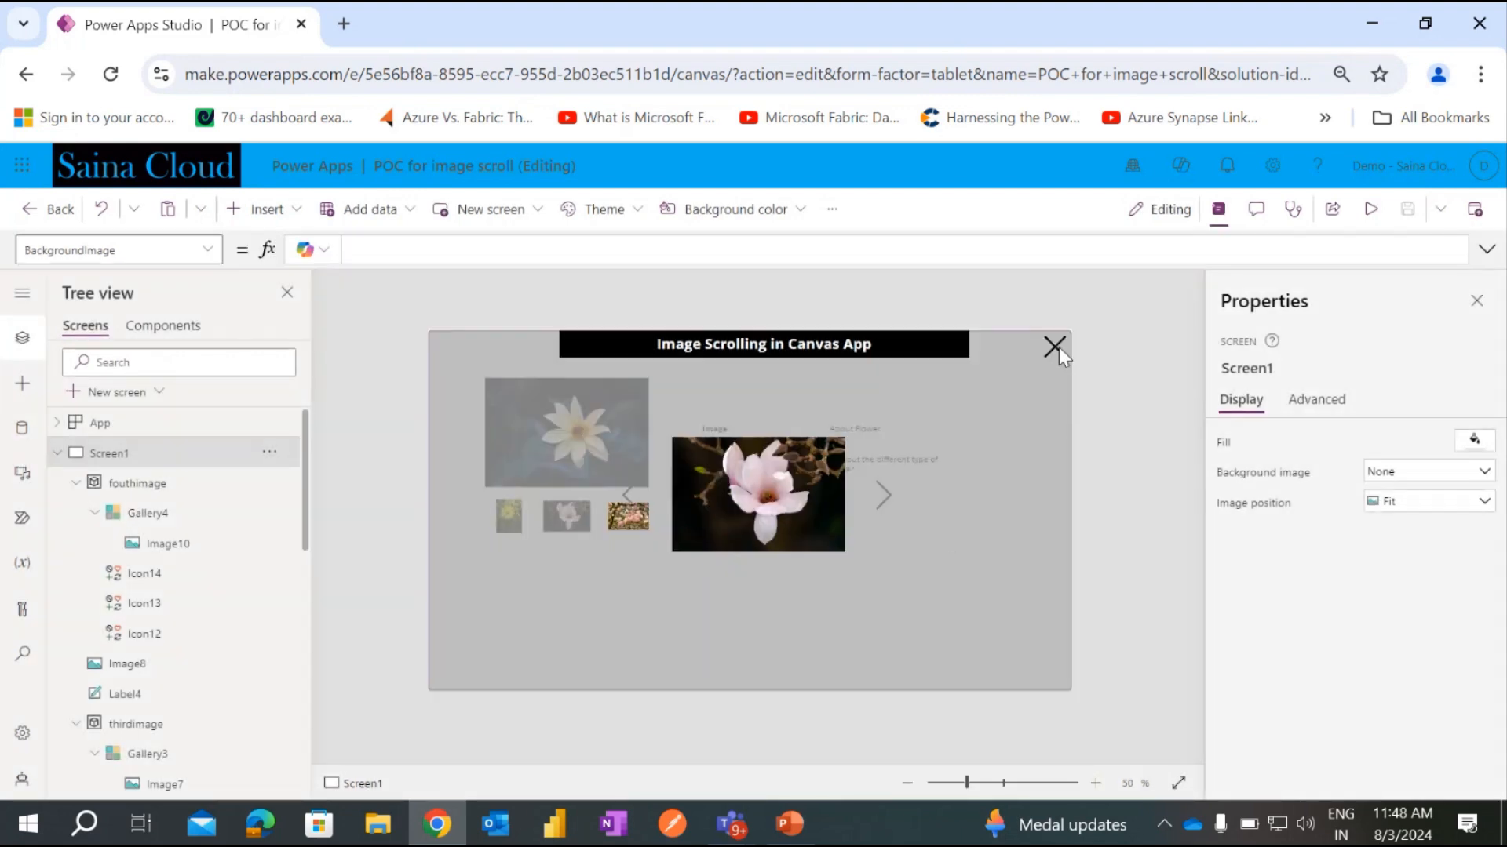